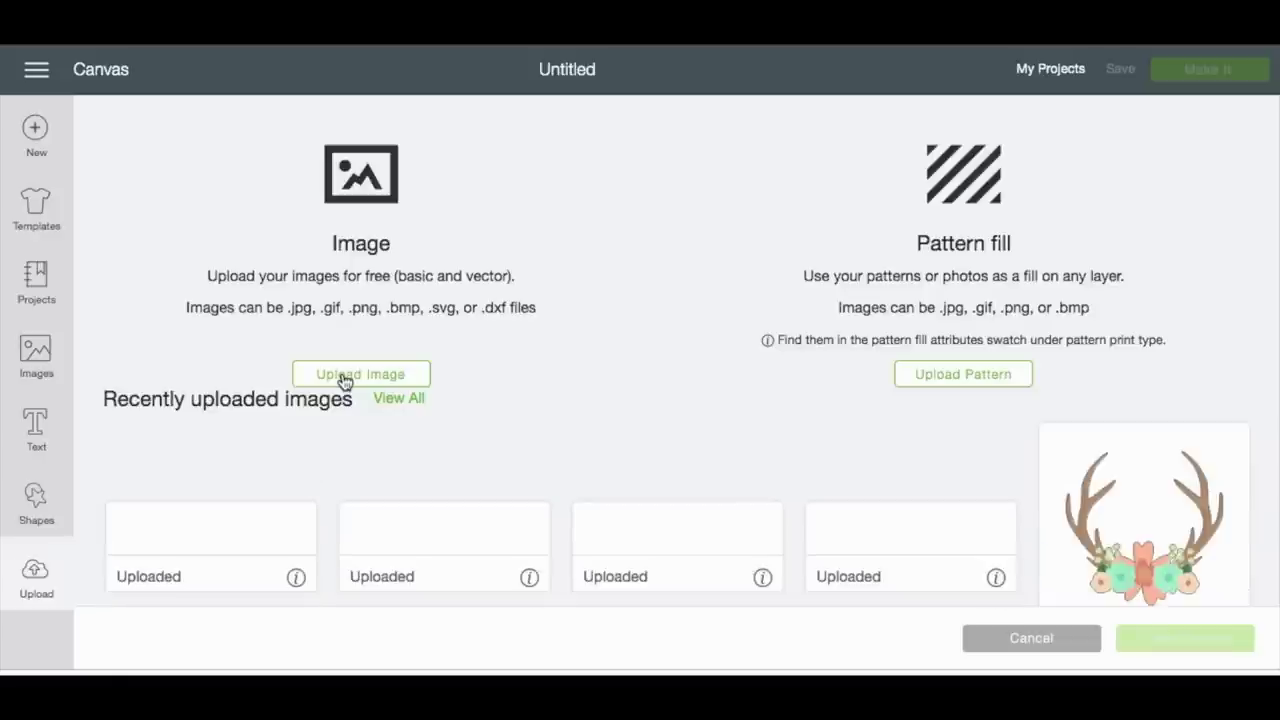
Upload American Popsicle-01.svg from the Downloads folder as an image and save it under its existing name
{"action": "left_click", "coordinate": [350, 372]}
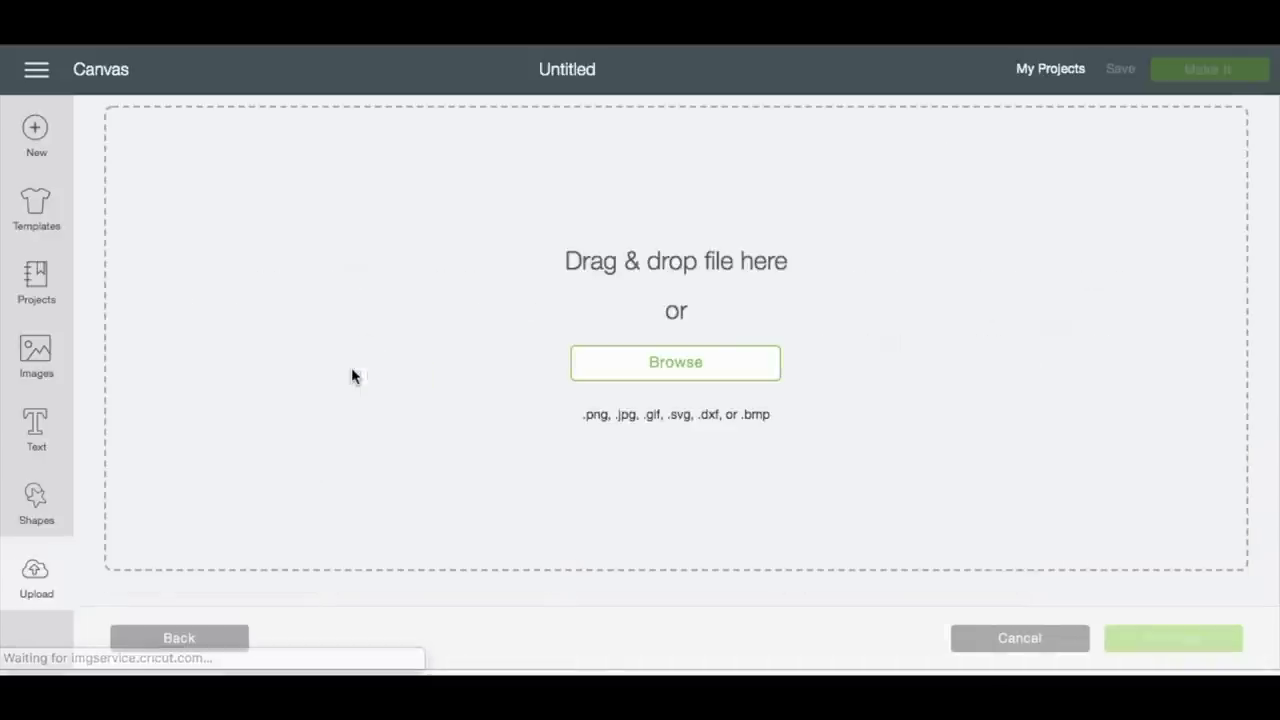
{"action": "left_click", "coordinate": [695, 377]}
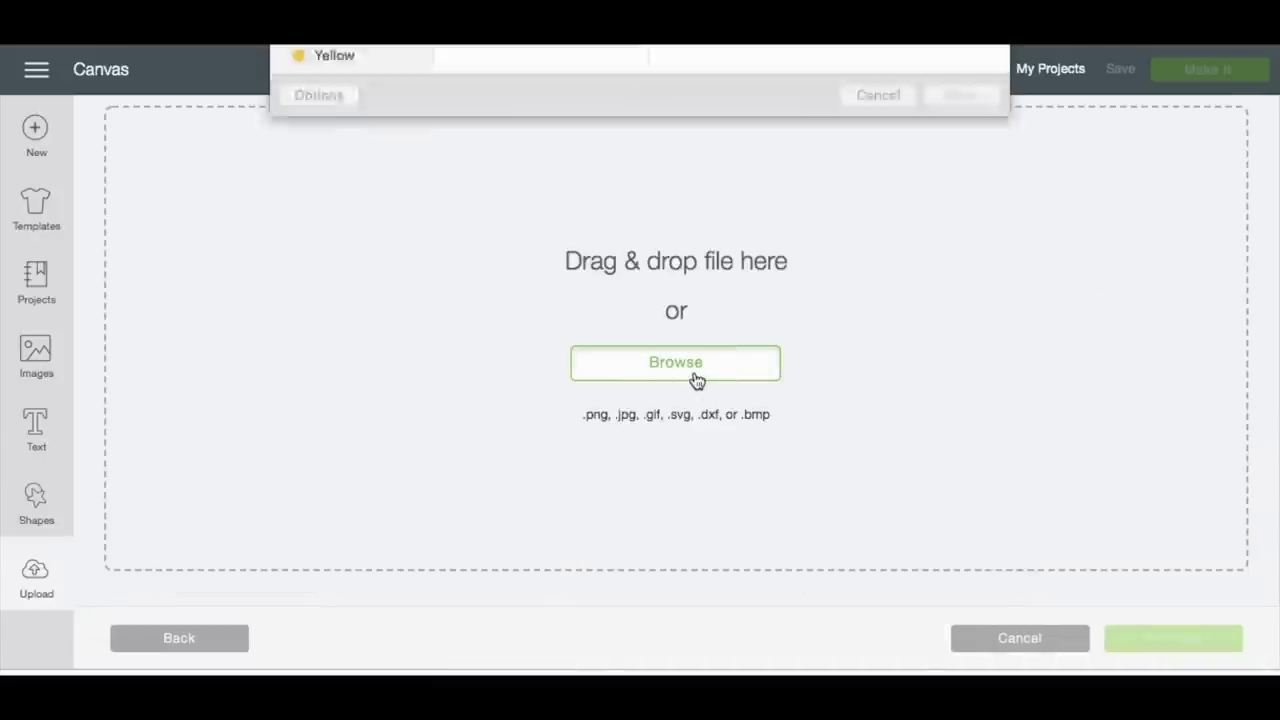
{"action": "scroll", "coordinate": [566, 246], "scroll_direction": "up", "scroll_amount": 3}
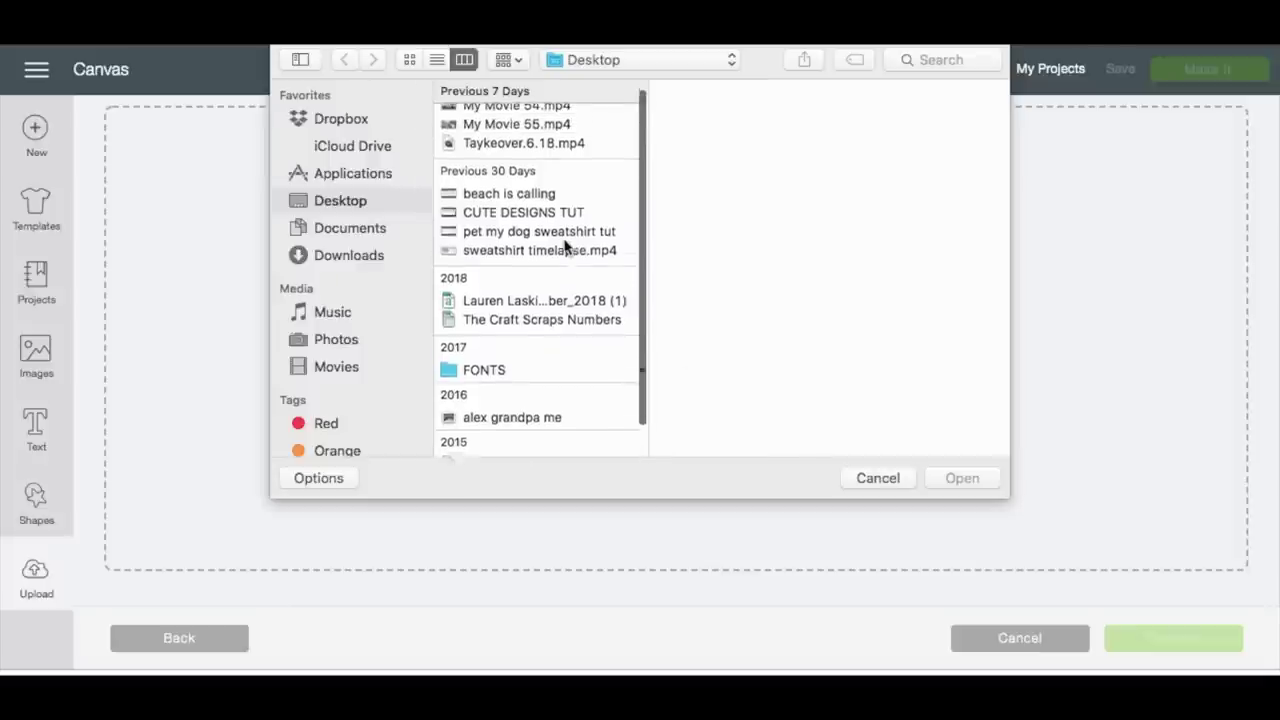
{"action": "left_click", "coordinate": [371, 252]}
{"action": "scroll", "coordinate": [590, 214], "scroll_direction": "up", "scroll_amount": 2}
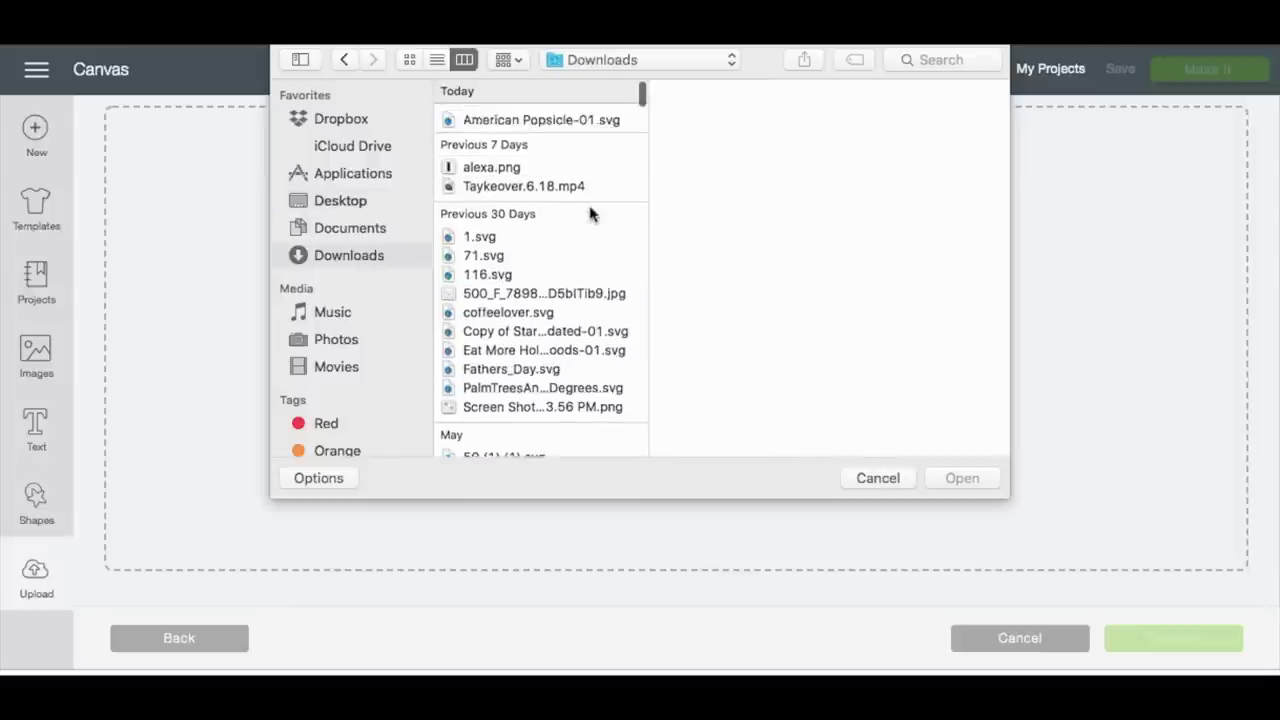
{"action": "left_click", "coordinate": [557, 116]}
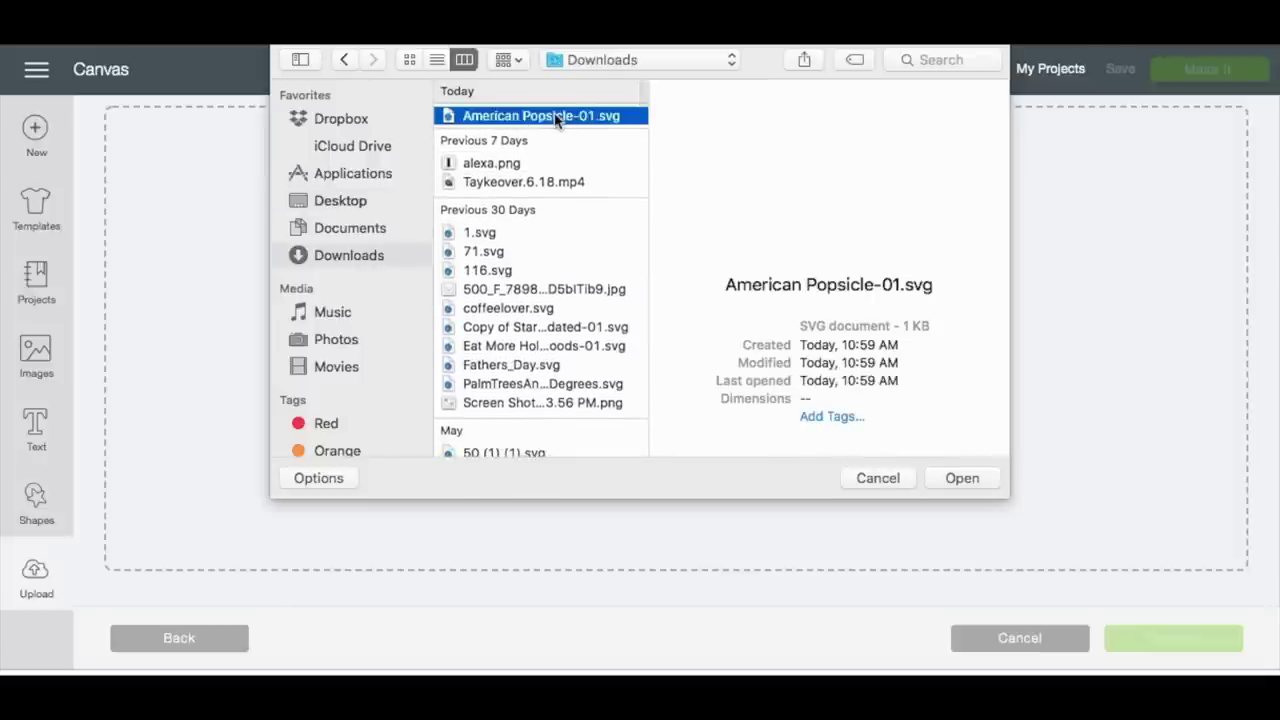
{"action": "left_click", "coordinate": [962, 479]}
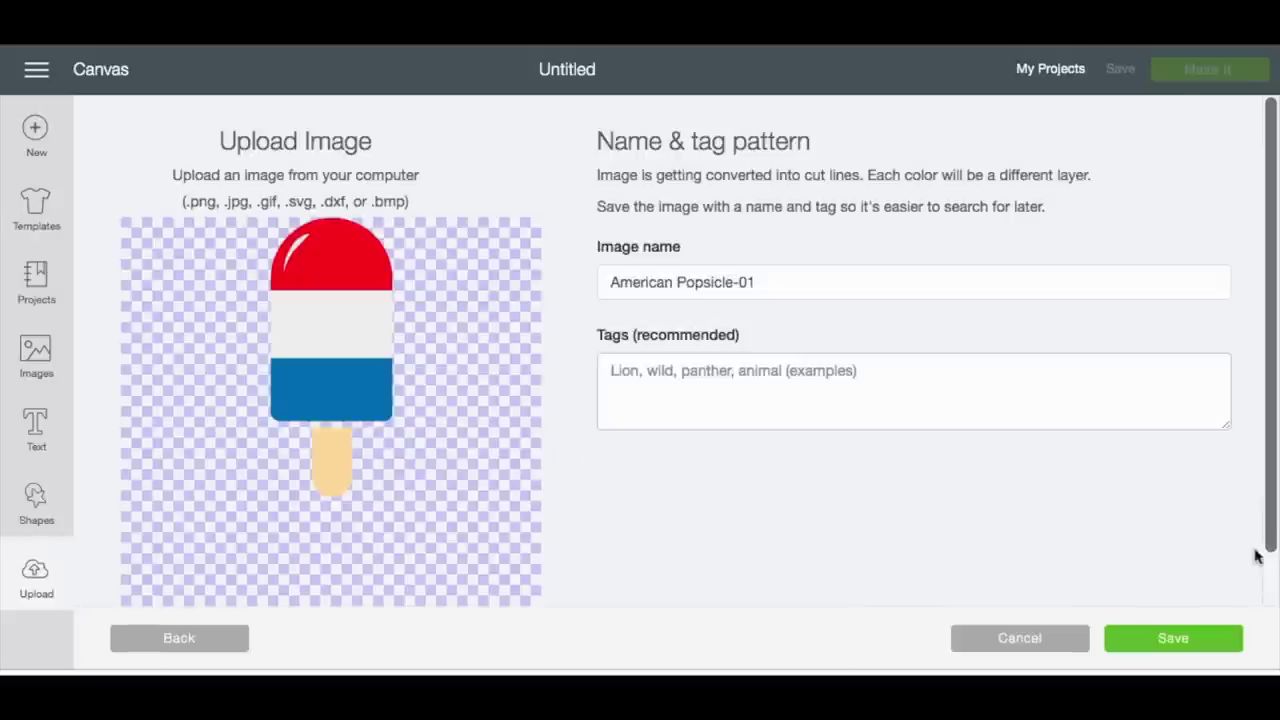
{"action": "left_click", "coordinate": [1210, 638]}
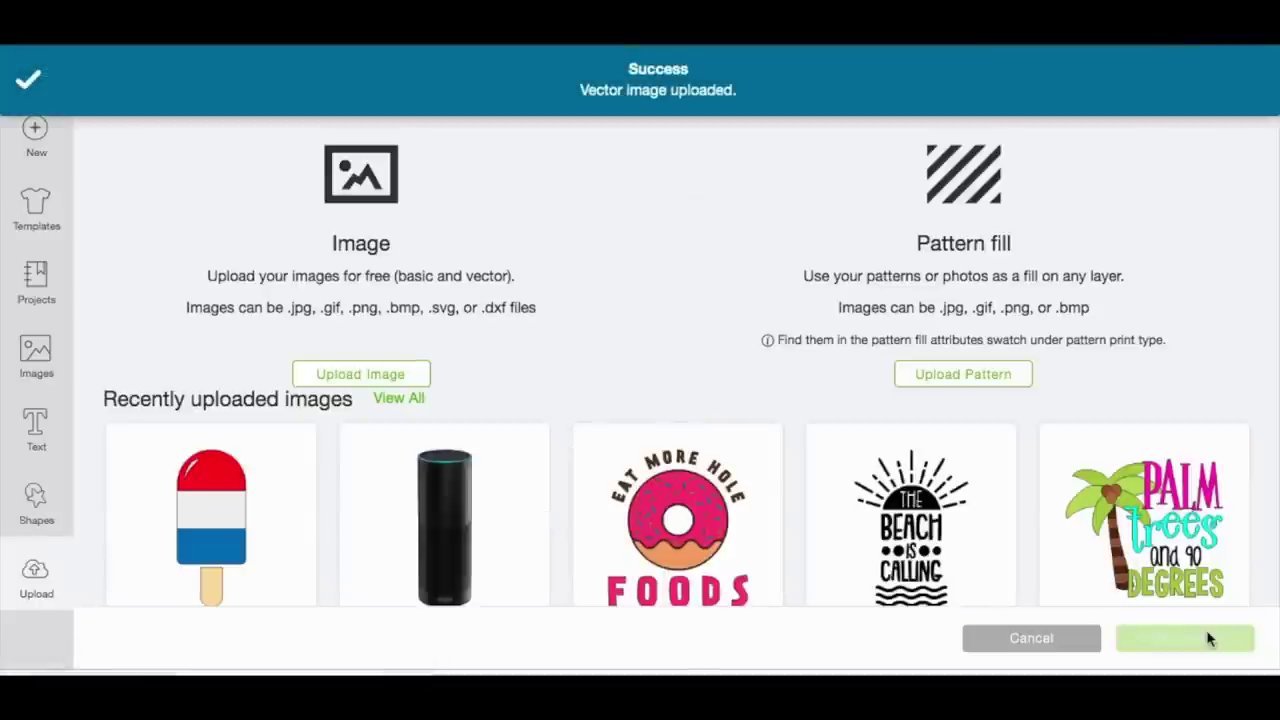
Insert the newly uploaded popsicle image onto the canvas
{"action": "left_click", "coordinate": [220, 505]}
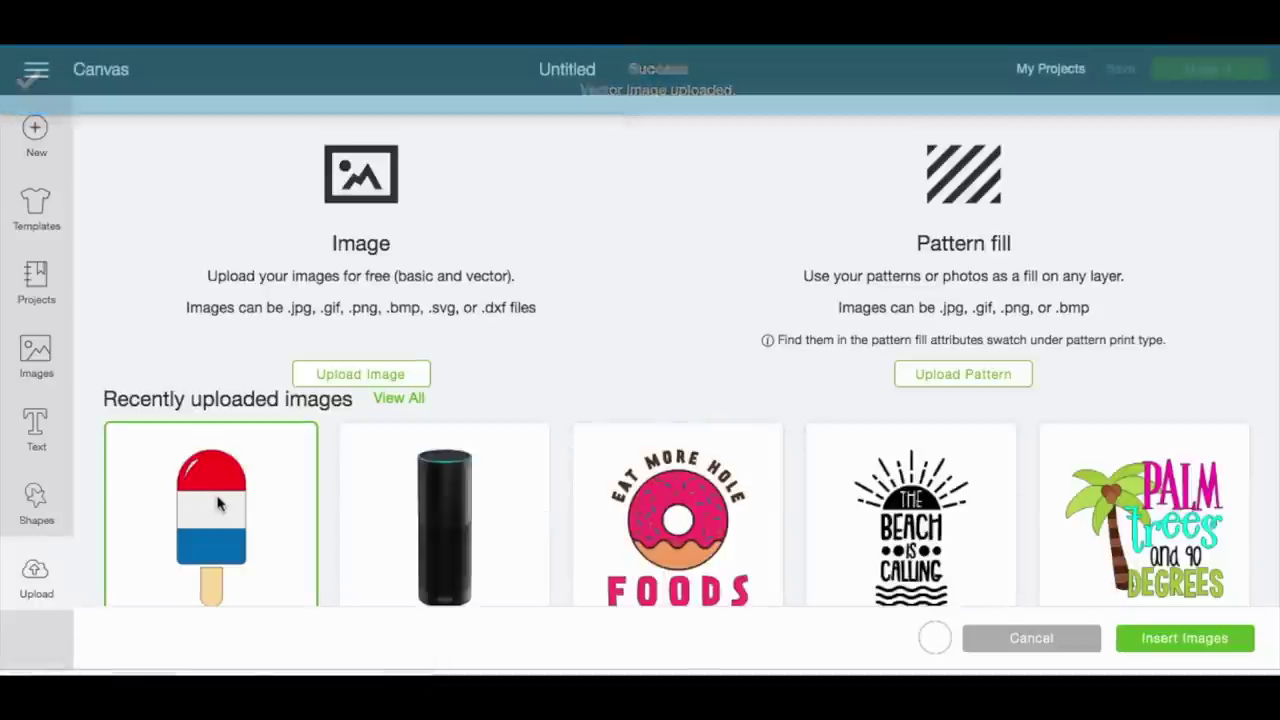
{"action": "scroll", "coordinate": [220, 505], "scroll_direction": "down", "scroll_amount": 2}
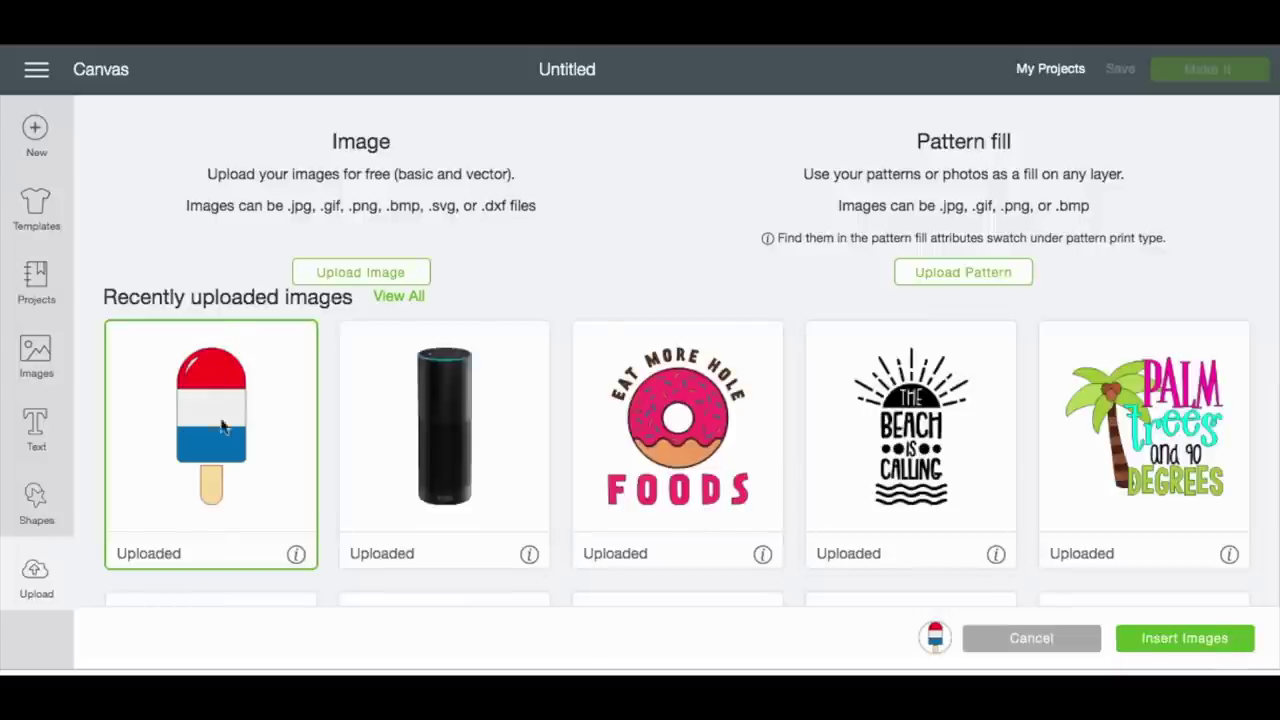
{"action": "left_click", "coordinate": [206, 449]}
{"action": "left_click", "coordinate": [206, 449]}
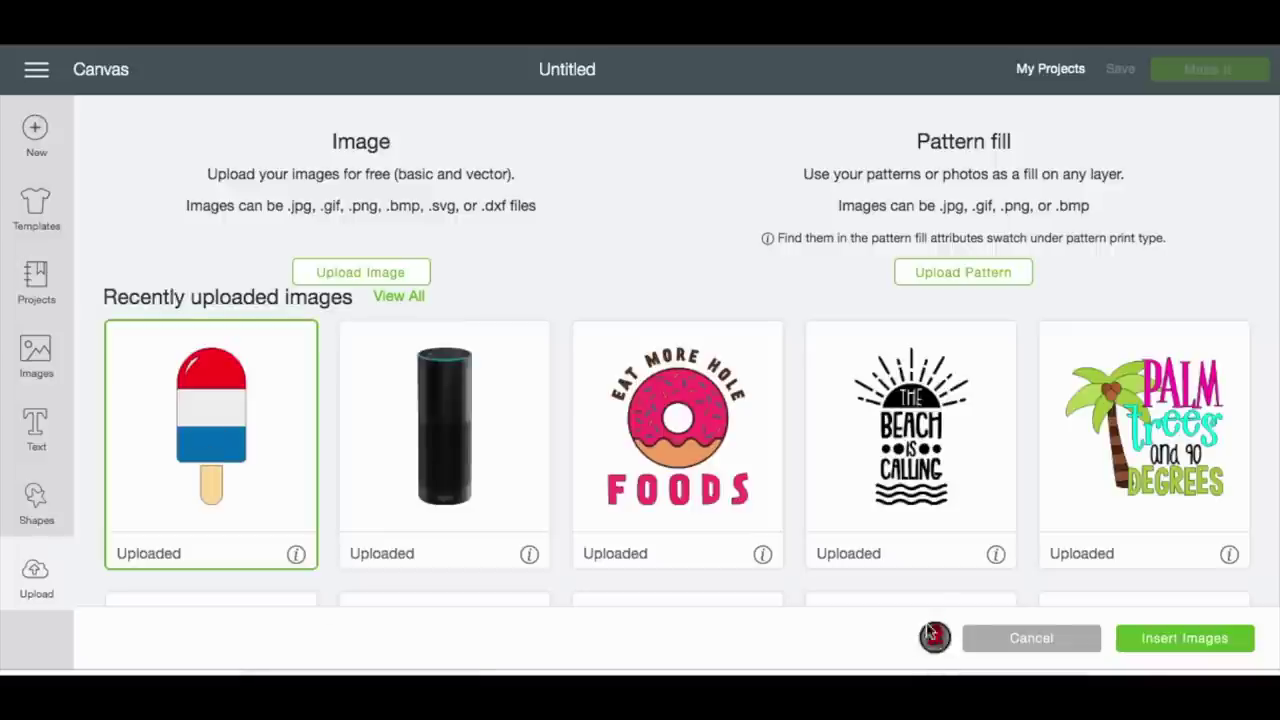
{"action": "left_click", "coordinate": [1228, 640]}
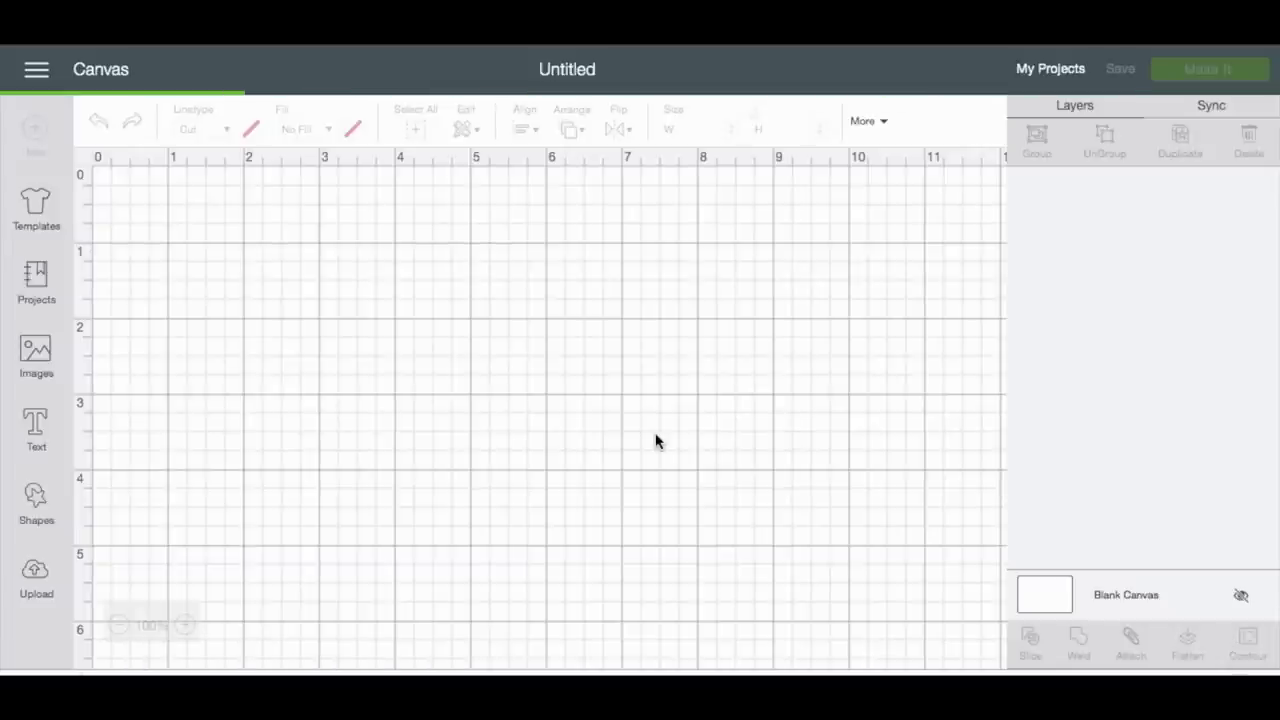
Move the popsicle to the canvas origin, with the canvas zoomed out to 75%
{"action": "left_click", "coordinate": [501, 456]}
{"action": "left_click_drag", "start_coordinate": [501, 456], "coordinate": [329, 298]}
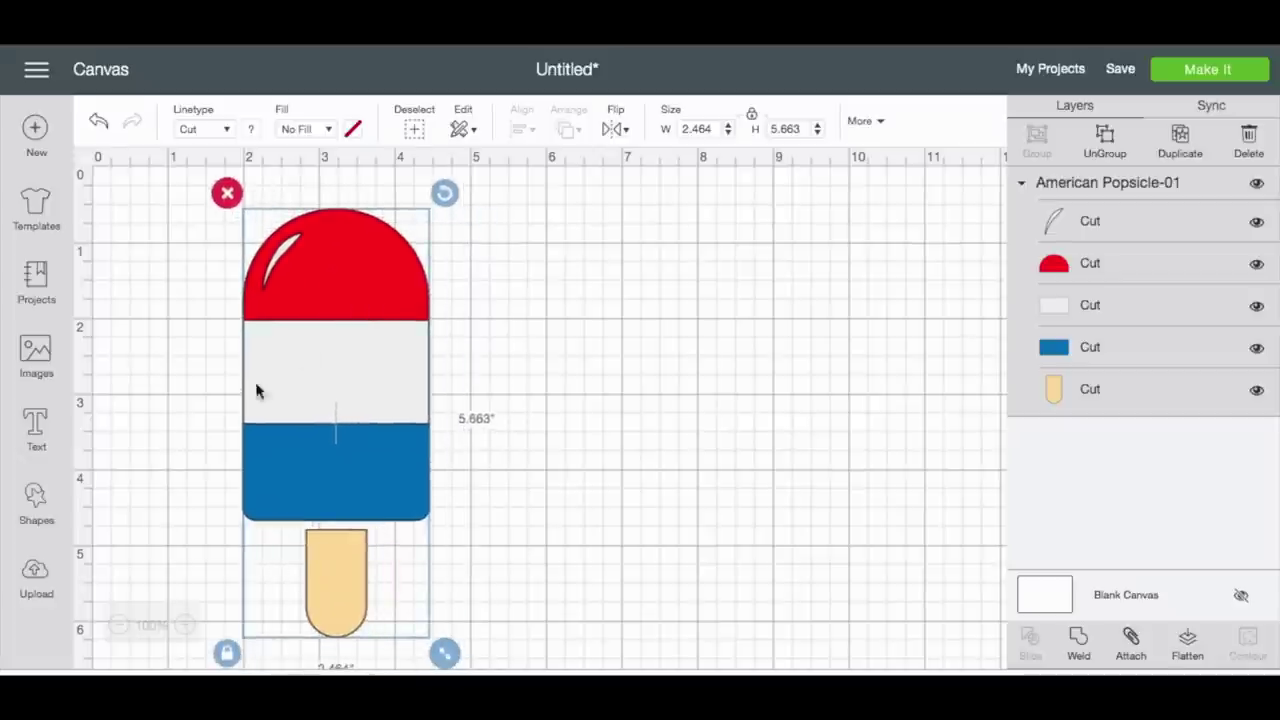
{"action": "left_click", "coordinate": [119, 625]}
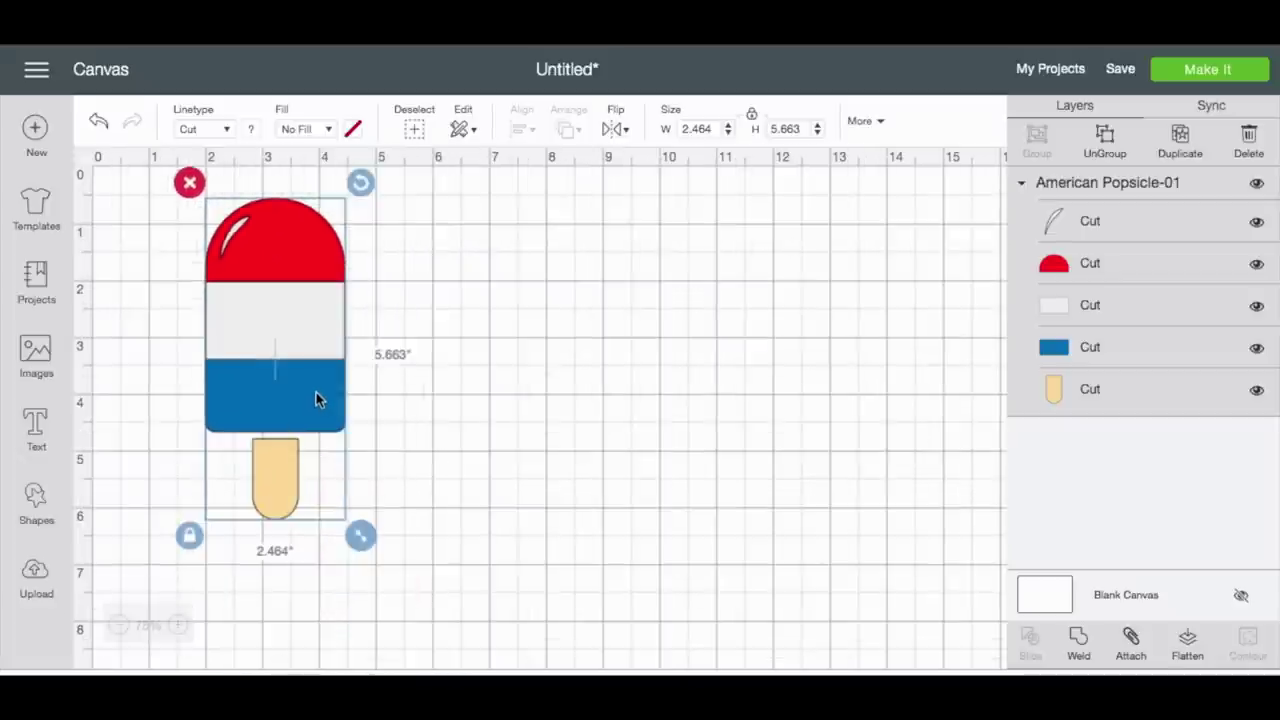
{"action": "left_click_drag", "start_coordinate": [316, 392], "coordinate": [205, 367]}
Unlock the popsicle's proportions, align it with the grid origin and enlarge it to about 3.43 by 6.98 inches
{"action": "left_click", "coordinate": [93, 505]}
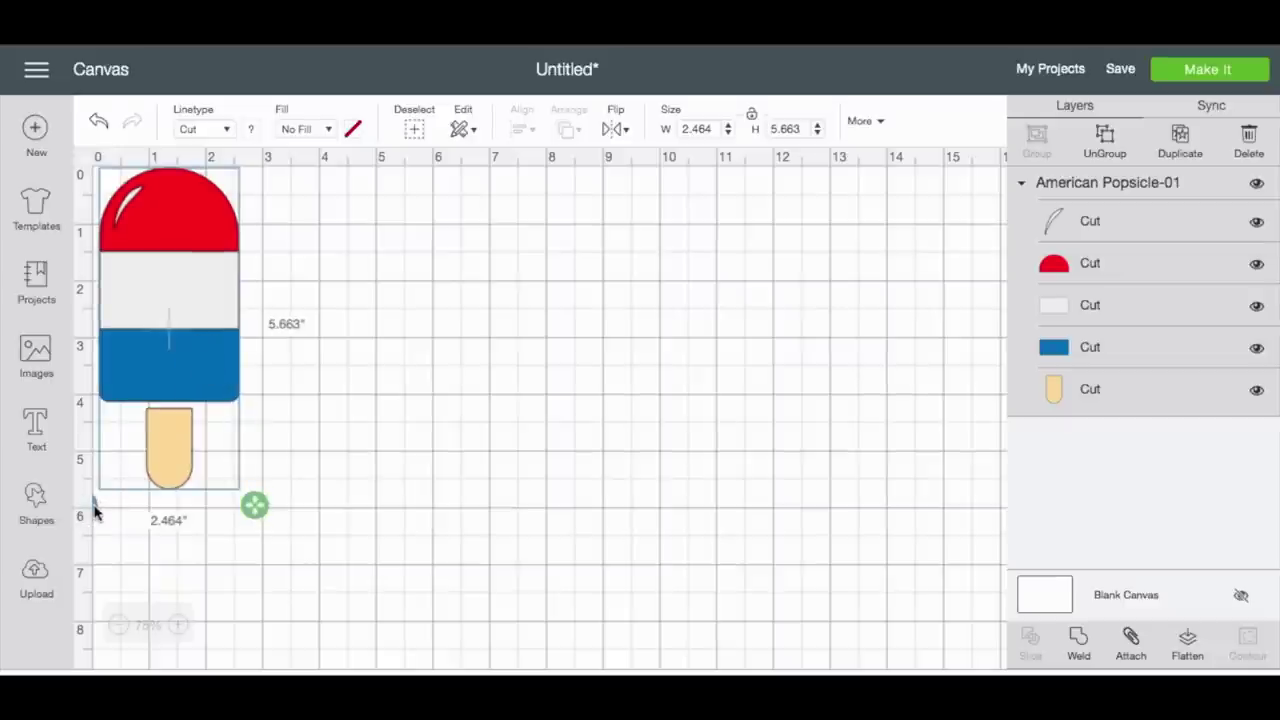
{"action": "left_click_drag", "start_coordinate": [183, 400], "coordinate": [182, 405]}
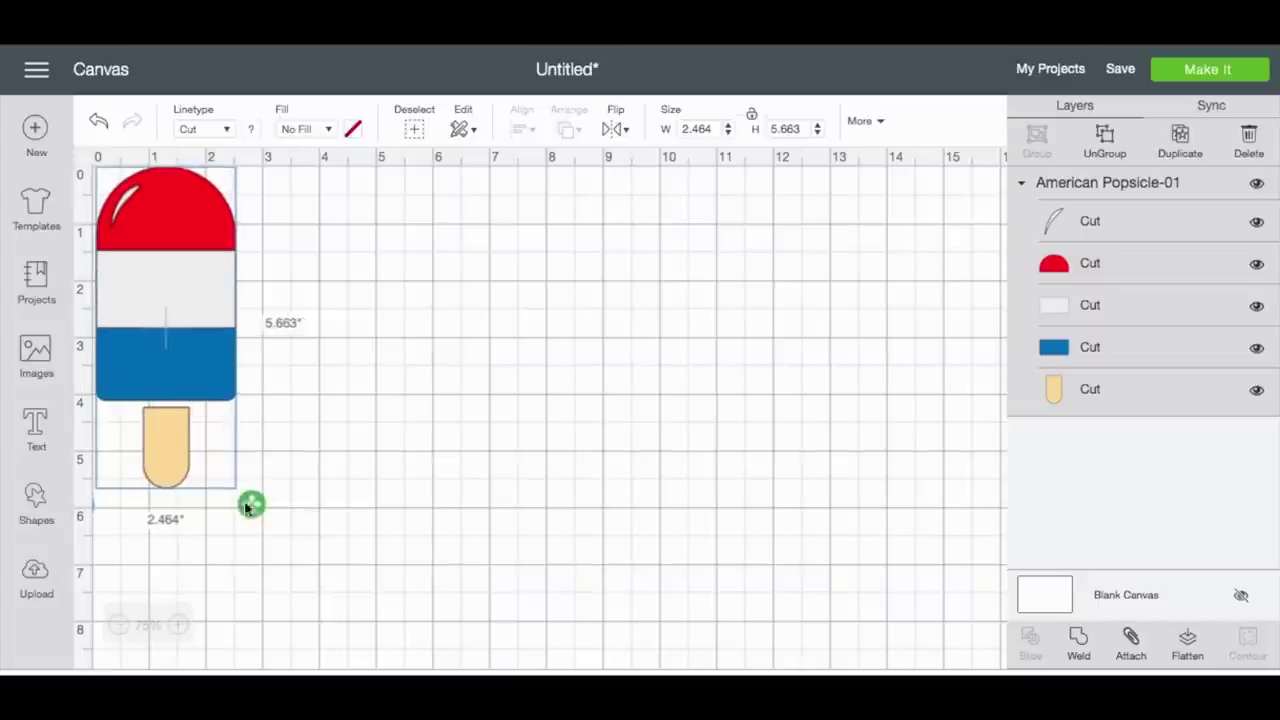
{"action": "left_click_drag", "start_coordinate": [252, 512], "coordinate": [278, 534]}
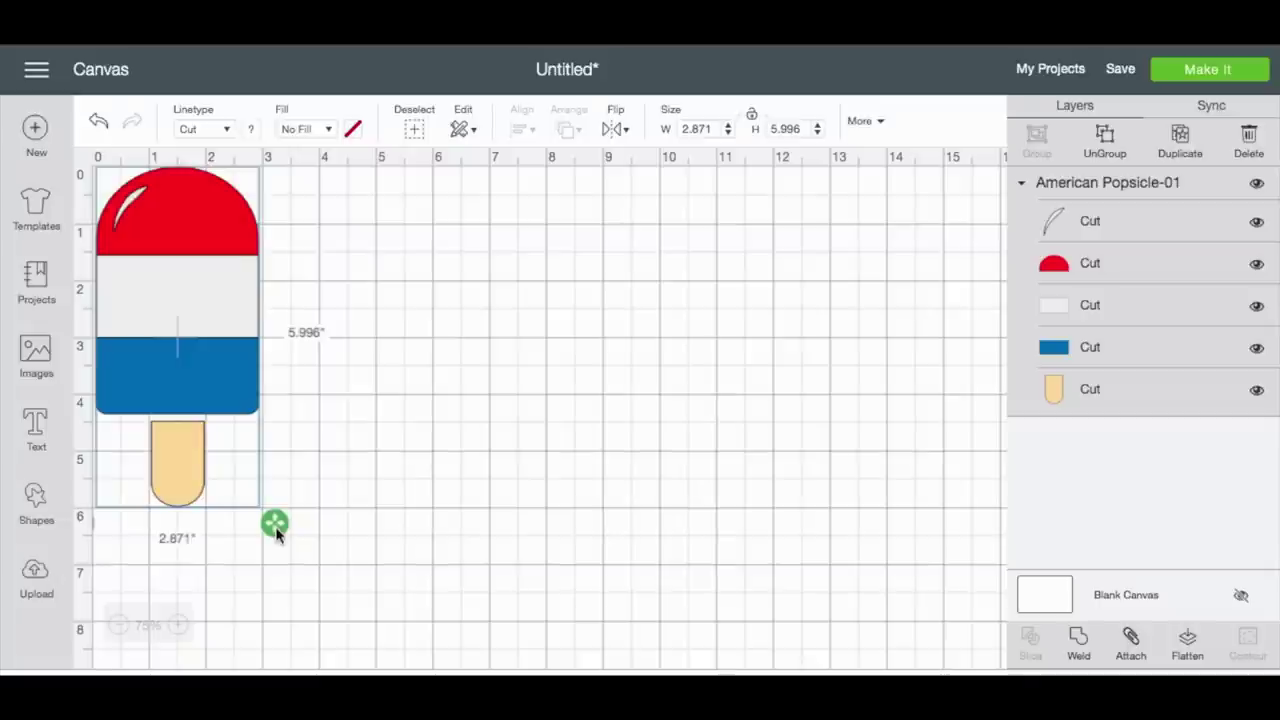
{"action": "left_click_drag", "start_coordinate": [277, 532], "coordinate": [307, 590]}
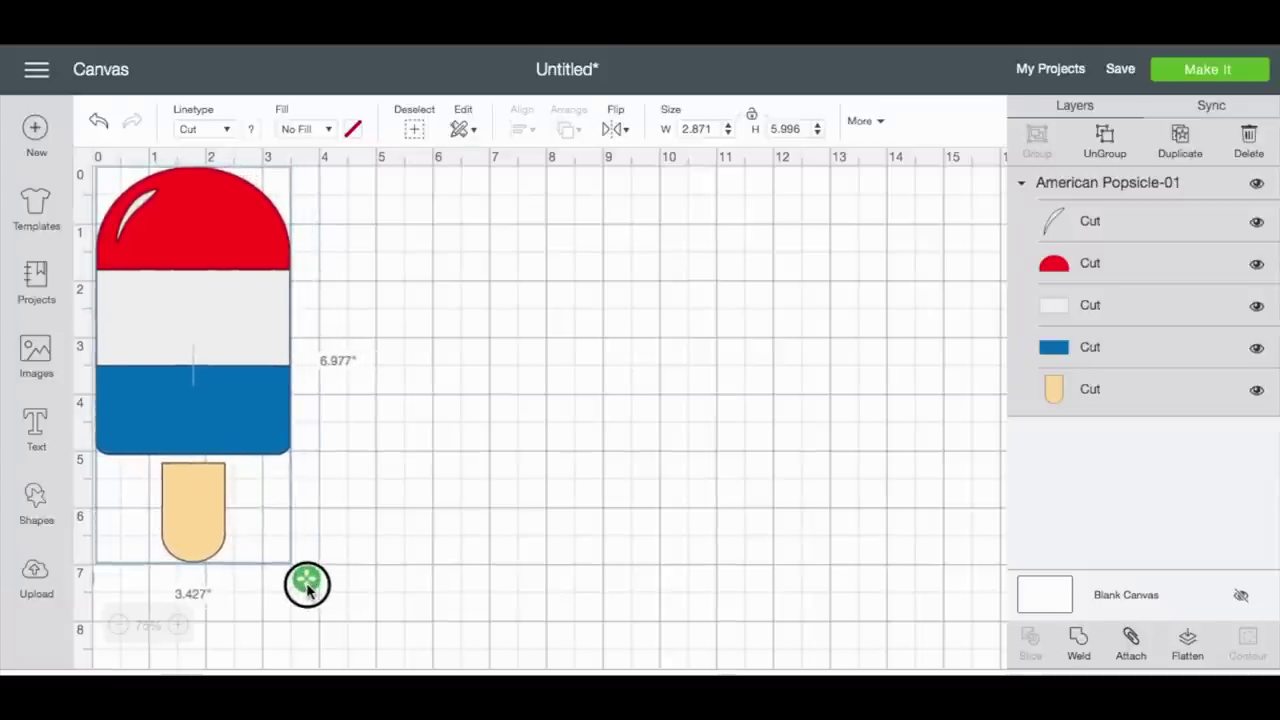
{"action": "left_click_drag", "start_coordinate": [307, 590], "coordinate": [307, 590]}
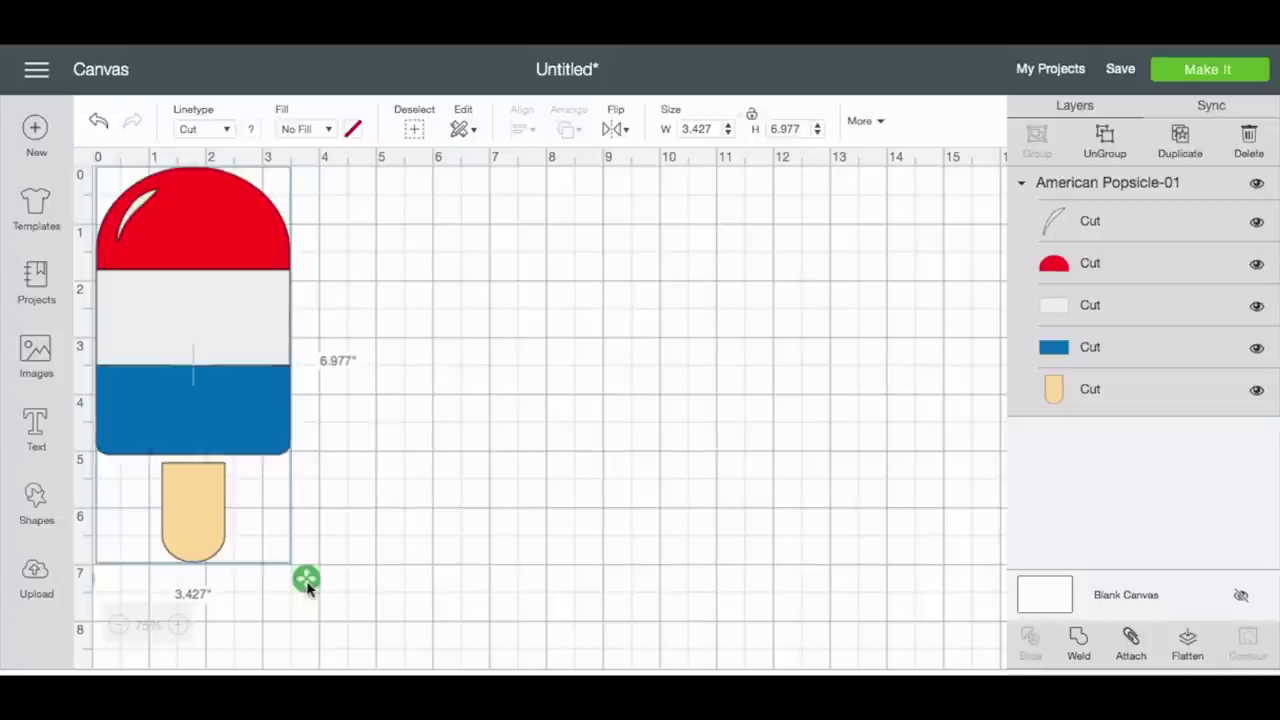
{"action": "left_click", "coordinate": [424, 500]}
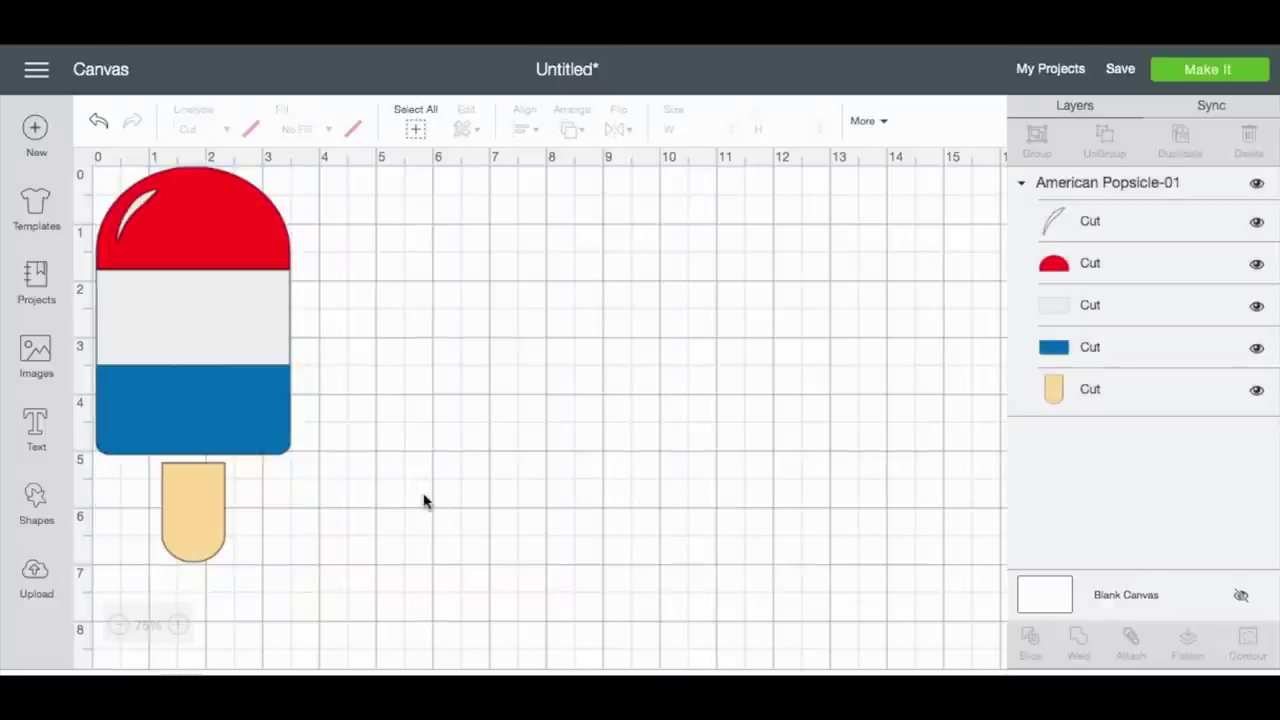
Ungroup the popsicle and move the stick up until it meets the blue section
{"action": "left_click", "coordinate": [206, 489]}
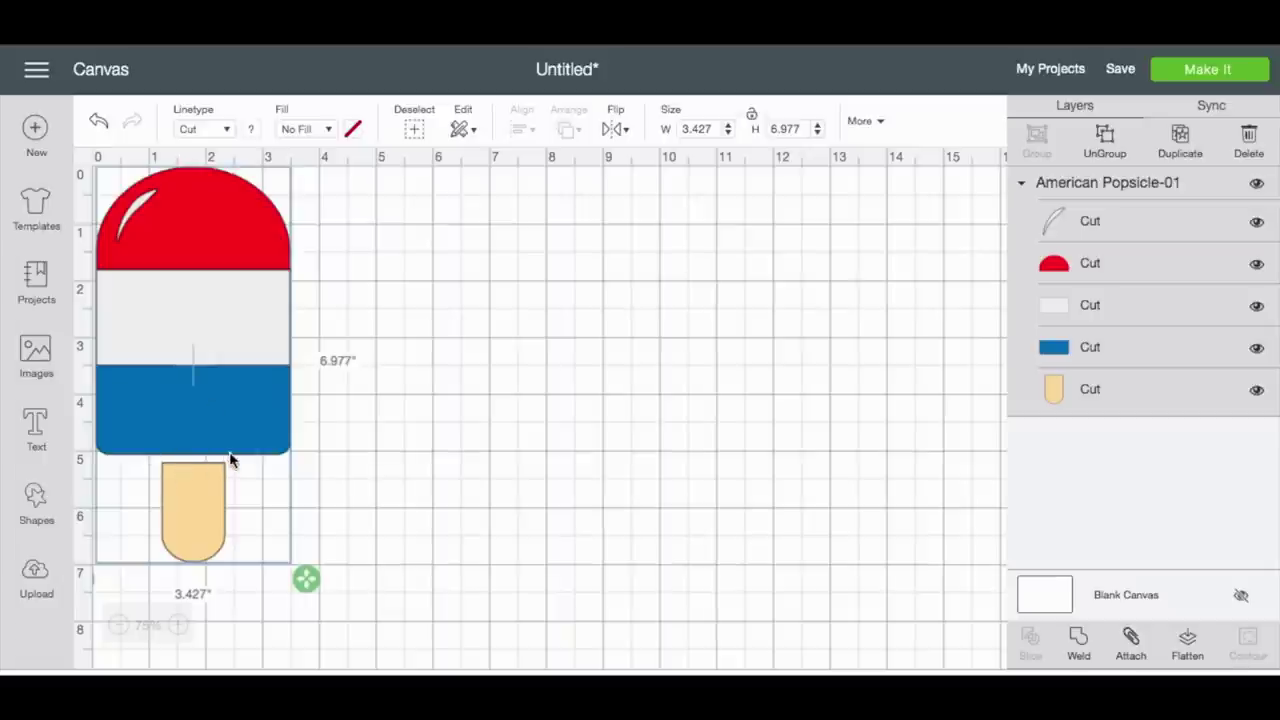
{"action": "left_click", "coordinate": [1104, 142]}
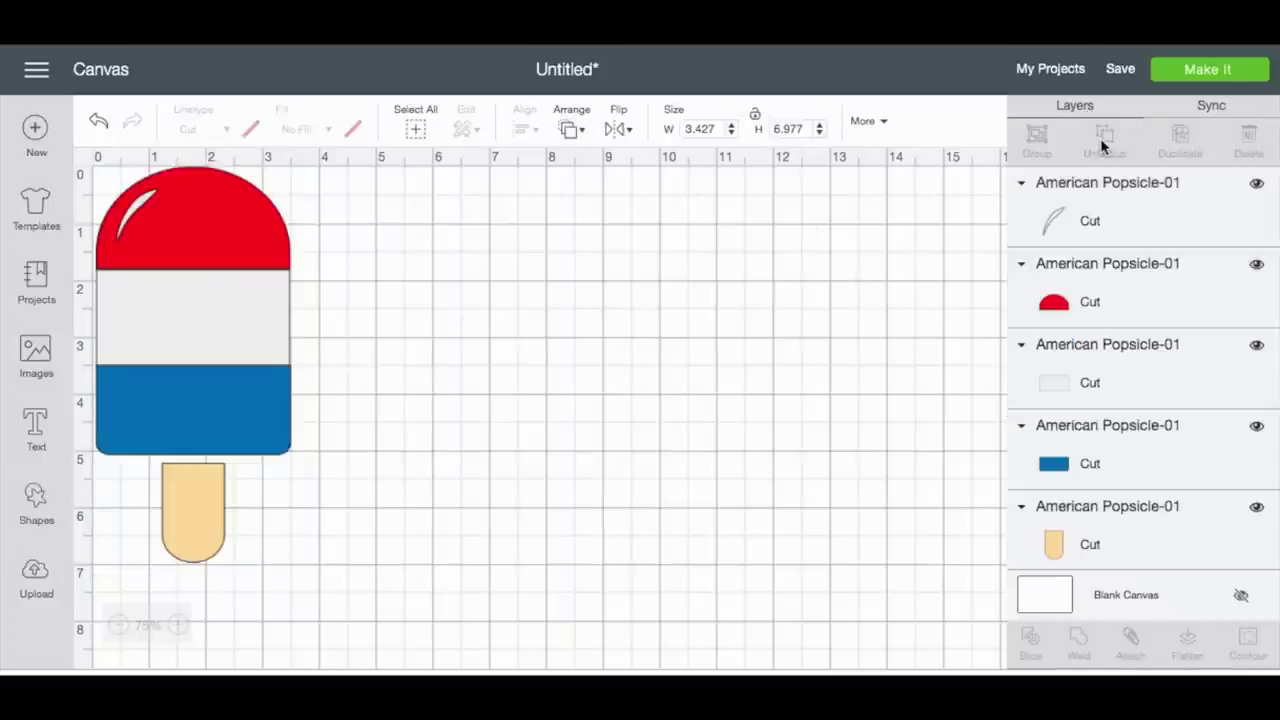
{"action": "left_click", "coordinate": [164, 510]}
{"action": "mouse_move", "coordinate": [167, 515]}
{"action": "left_mouse_down"}
{"action": "mouse_move", "coordinate": [349, 523]}
{"action": "mouse_move", "coordinate": [183, 506]}
{"action": "left_mouse_up"}
{"action": "left_click", "coordinate": [349, 612]}
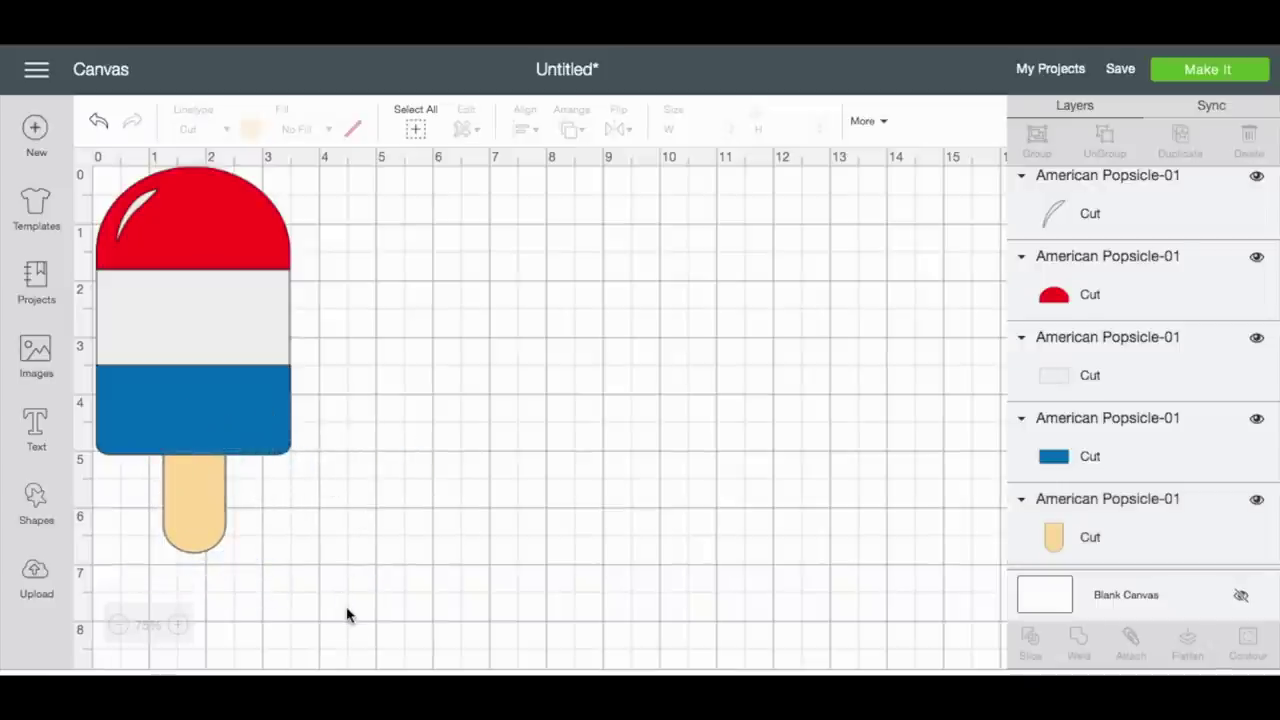
{"action": "left_click", "coordinate": [266, 343]}
{"action": "mouse_move", "coordinate": [266, 343]}
{"action": "left_mouse_down"}
{"action": "mouse_move", "coordinate": [301, 348]}
{"action": "mouse_move", "coordinate": [268, 344]}
{"action": "left_mouse_up"}
{"action": "left_click", "coordinate": [342, 422]}
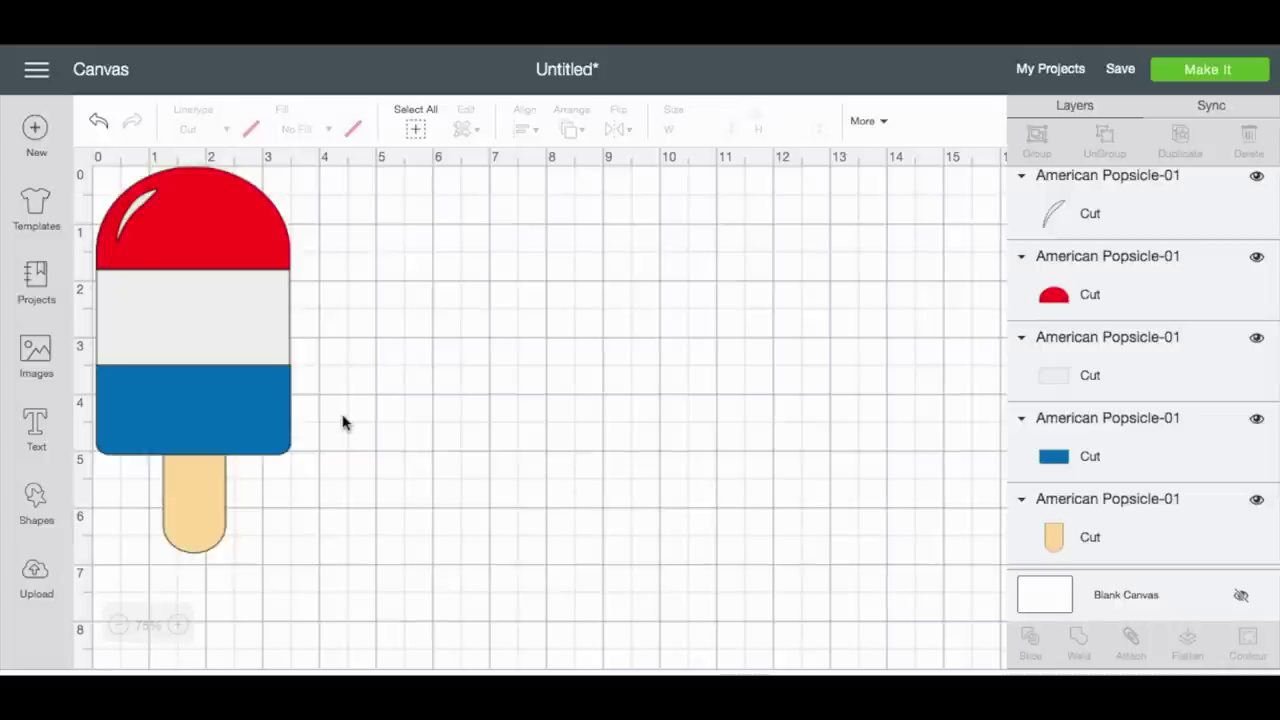
Duplicate all the popsicle pieces together and place the copy about 12 inches along the horizontal ruler
{"action": "left_click_drag", "start_coordinate": [321, 550], "coordinate": [146, 234]}
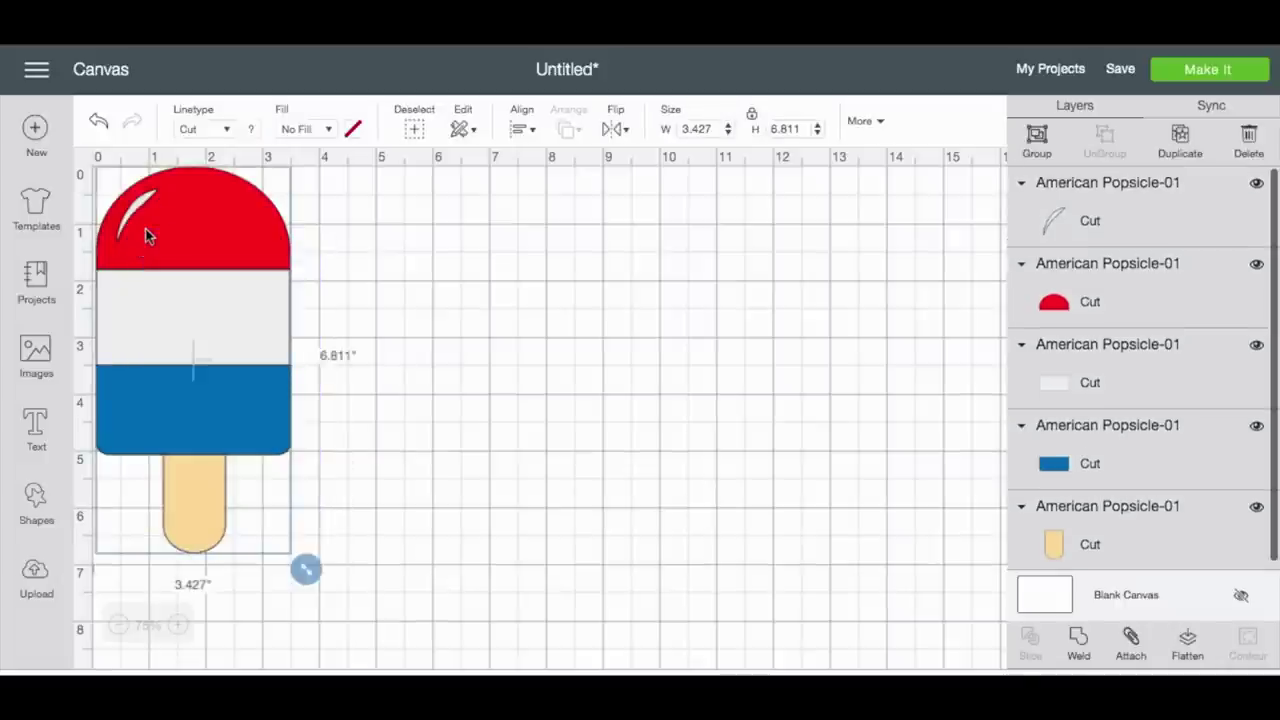
{"action": "left_click", "coordinate": [1203, 152]}
{"action": "left_click_drag", "start_coordinate": [274, 294], "coordinate": [931, 305]}
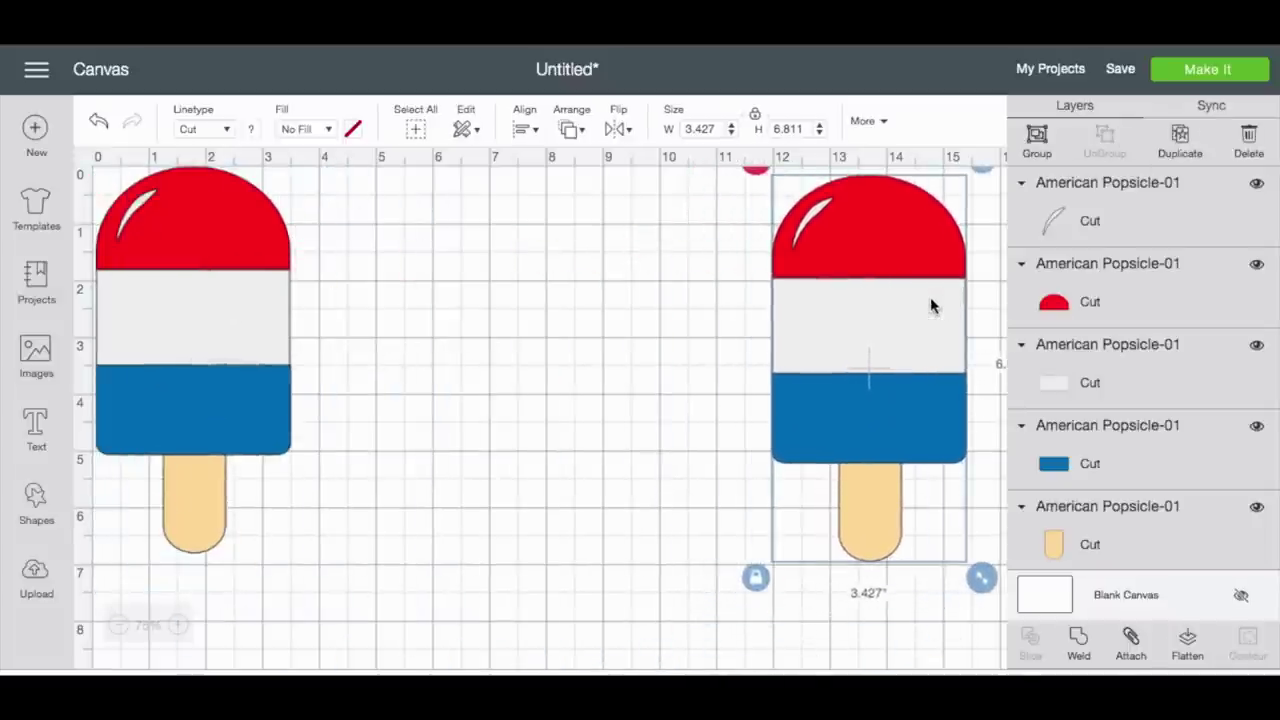
Weld all pieces of the original popsicle into one silhouette and place it about 3 inches along the horizontal ruler
{"action": "left_click_drag", "start_coordinate": [347, 614], "coordinate": [320, 246]}
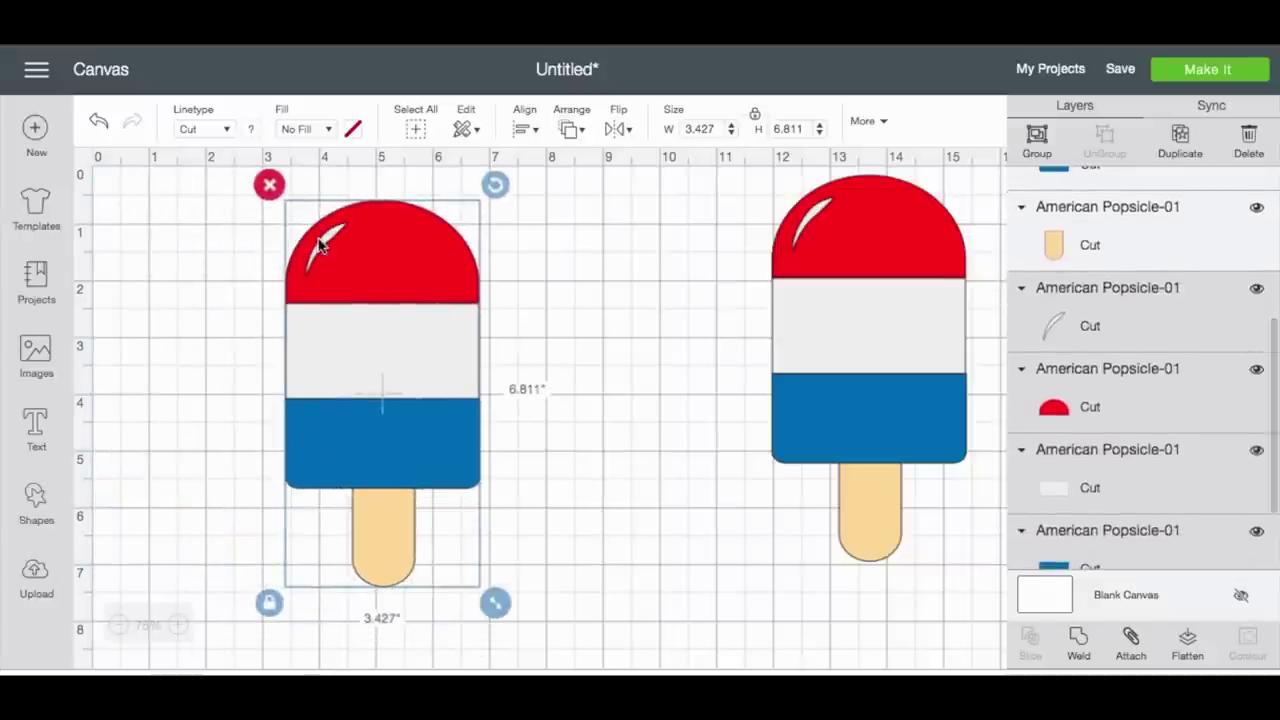
{"action": "left_click", "coordinate": [1080, 645]}
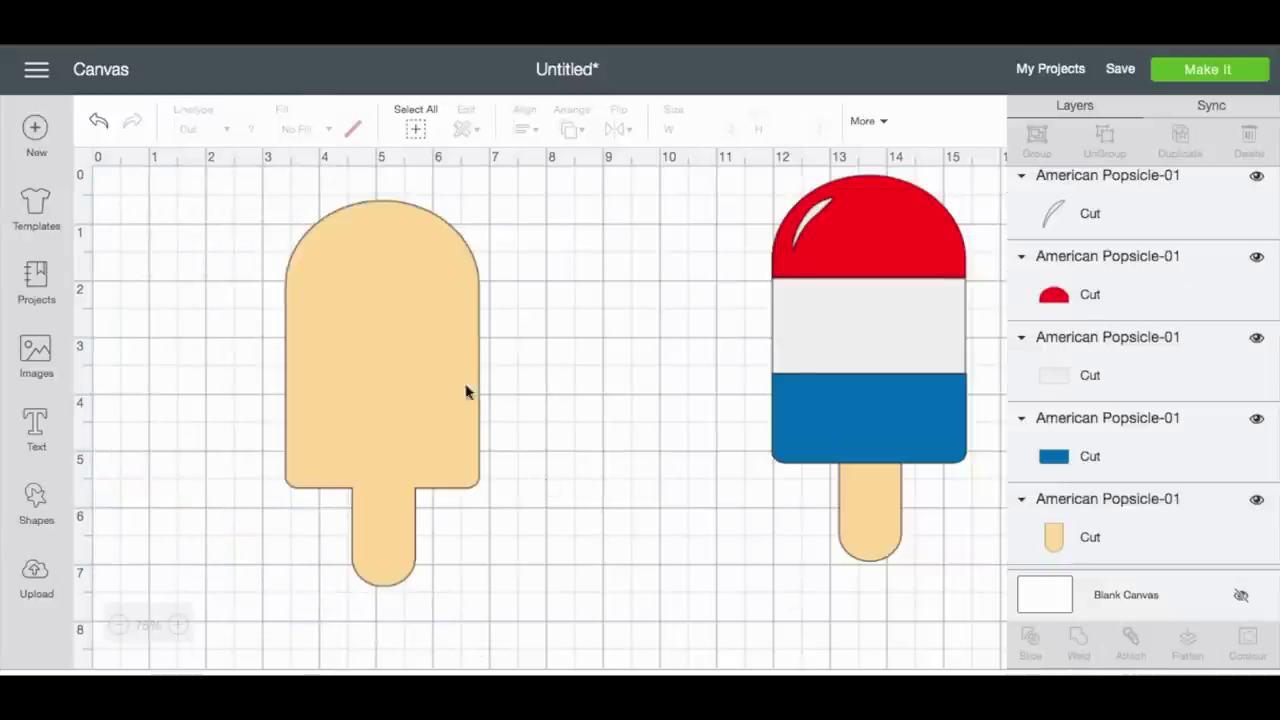
{"action": "left_click_drag", "start_coordinate": [437, 340], "coordinate": [364, 342]}
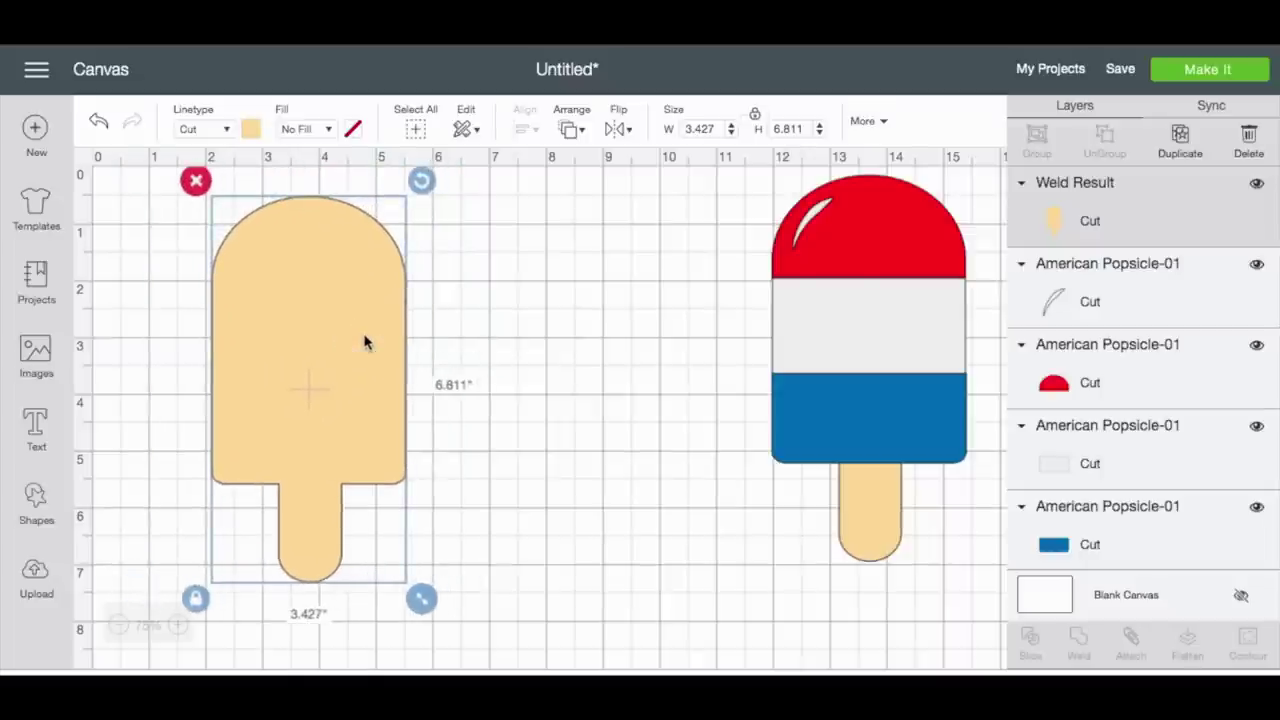
{"action": "left_click_drag", "start_coordinate": [297, 300], "coordinate": [358, 297]}
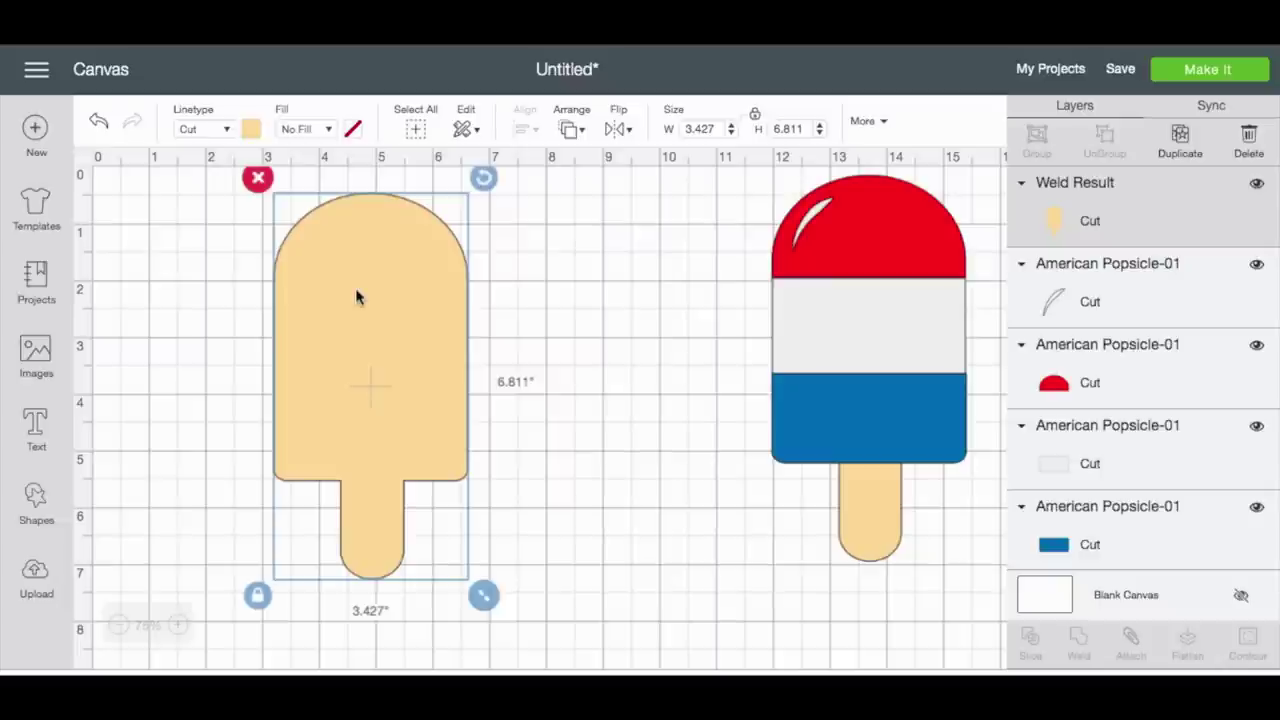
Set the welded silhouette's material colour to the light grey of the middle section
{"action": "left_click", "coordinate": [251, 132]}
{"action": "left_click", "coordinate": [325, 205]}
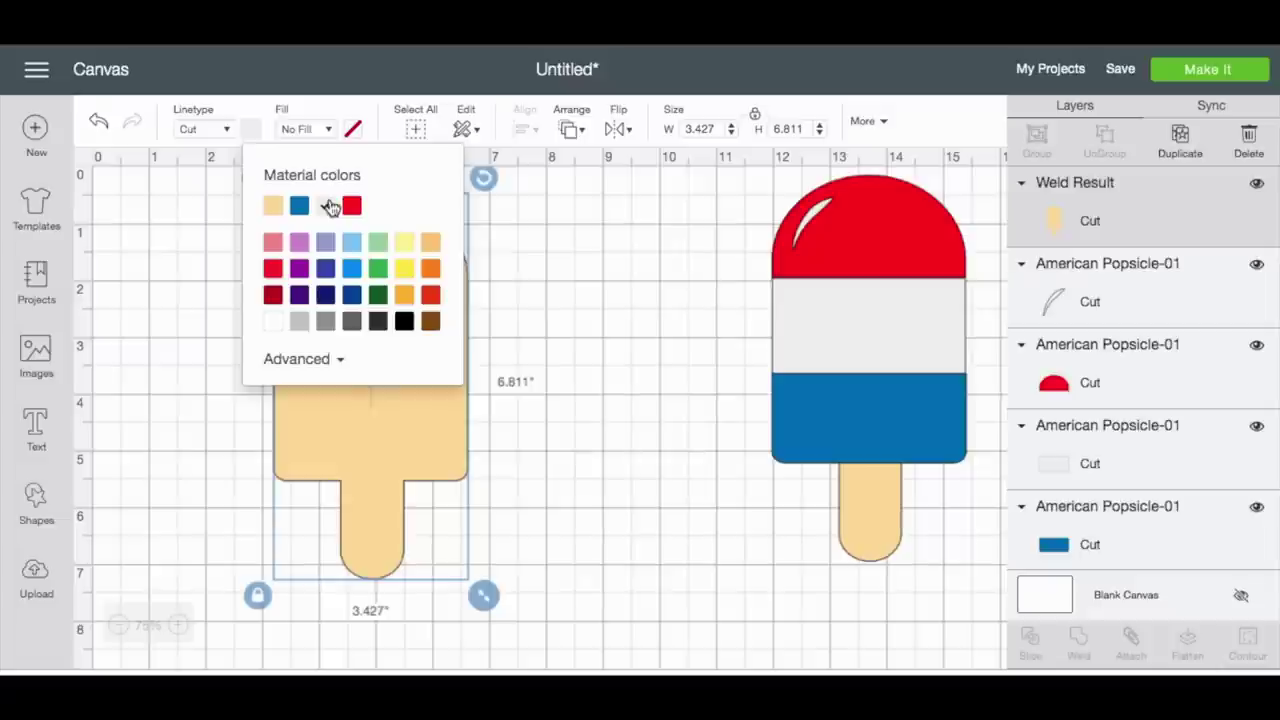
{"action": "left_click", "coordinate": [538, 448]}
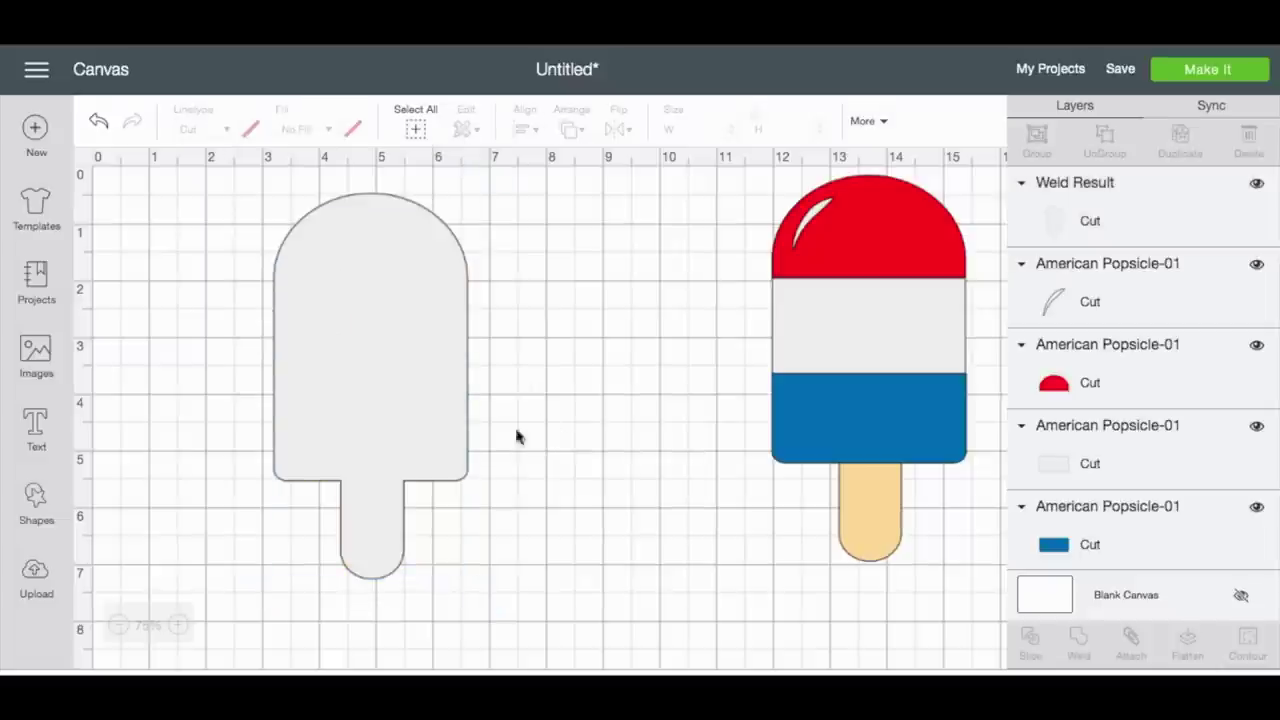
Change the welded popsicle silhouette's material colour to white
{"action": "left_click", "coordinate": [343, 310]}
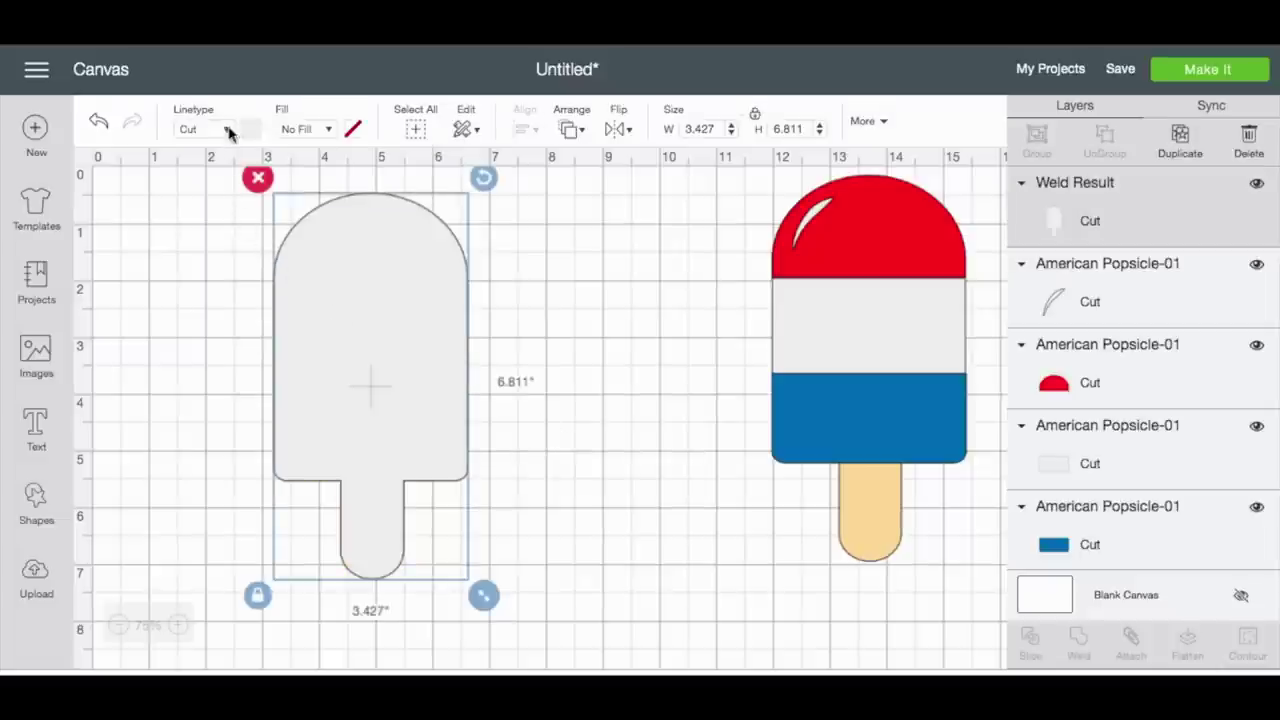
{"action": "left_click", "coordinate": [251, 129]}
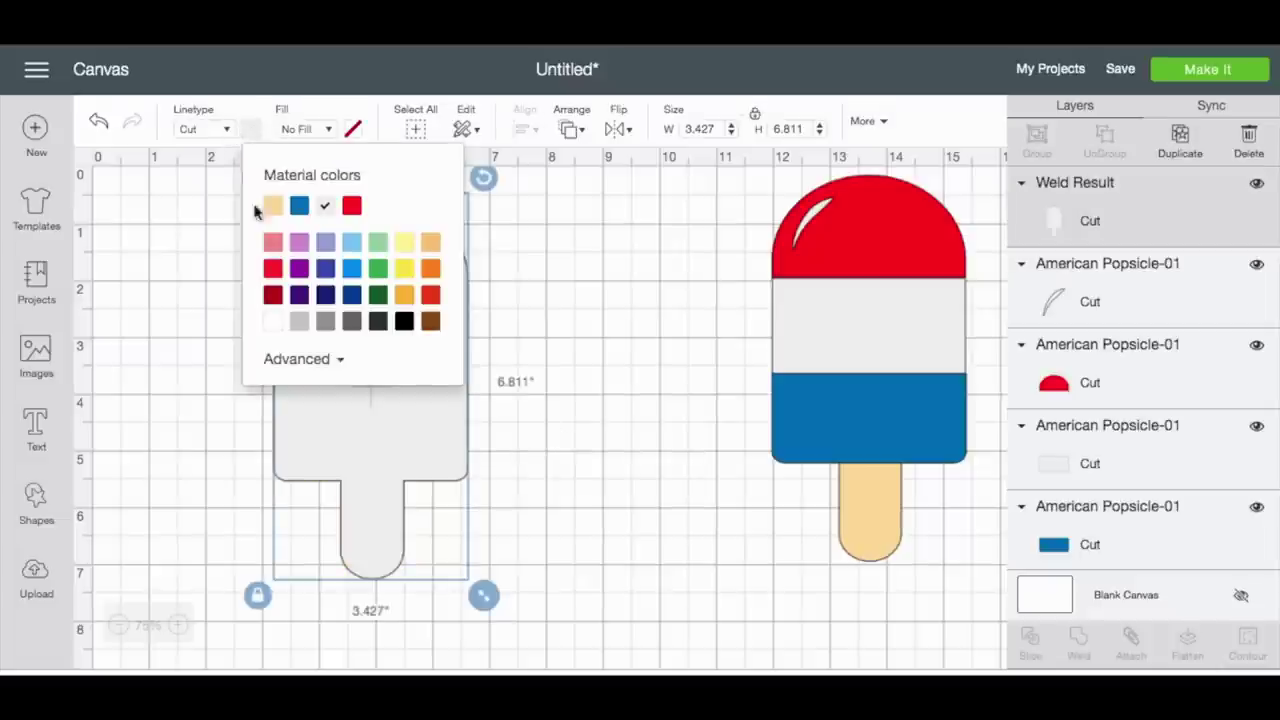
{"action": "left_click", "coordinate": [278, 329]}
{"action": "left_click", "coordinate": [445, 489]}
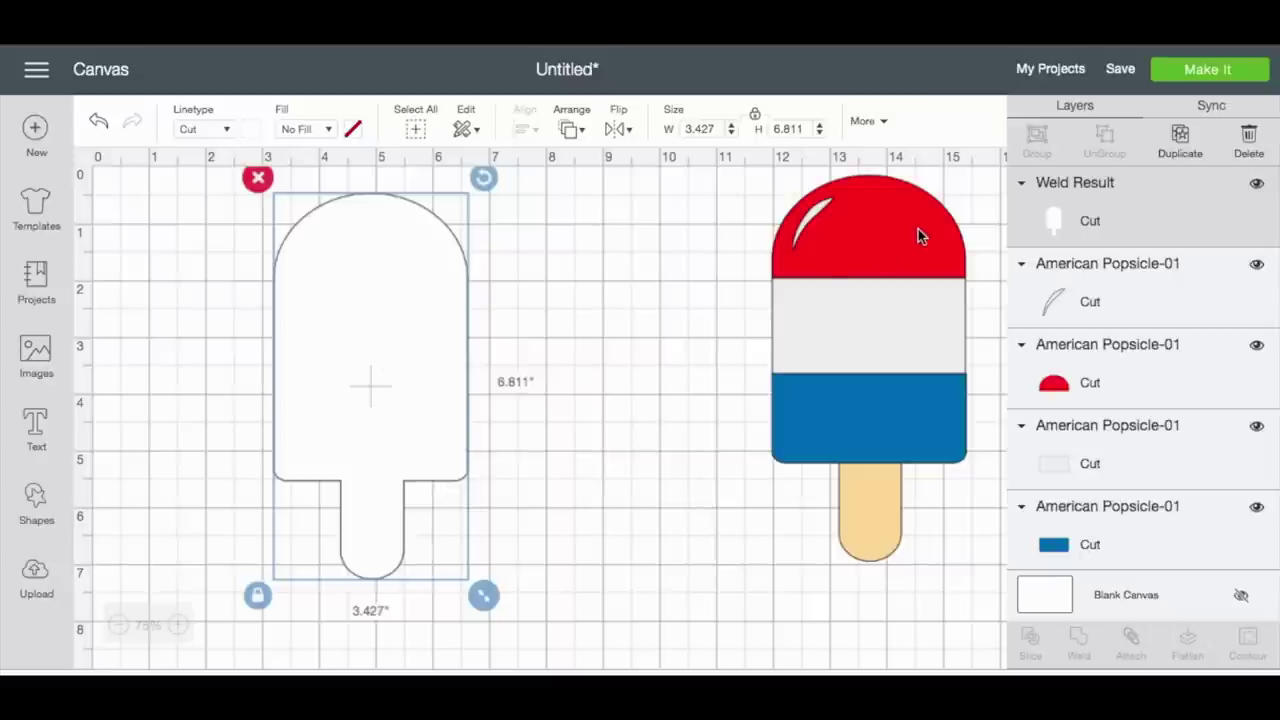
Send the white silhouette behind all other layers and keep the red dome seated on top of the coloured popsicle
{"action": "left_click_drag", "start_coordinate": [918, 229], "coordinate": [655, 265]}
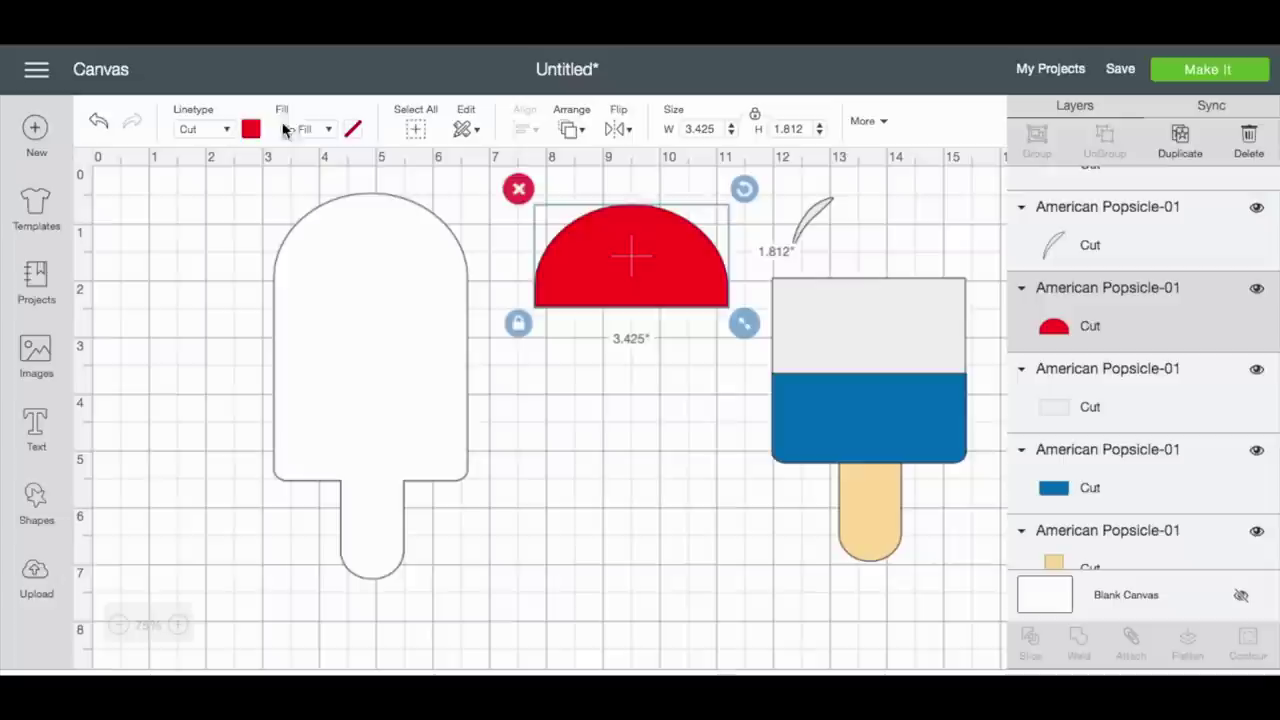
{"action": "left_click", "coordinate": [338, 318]}
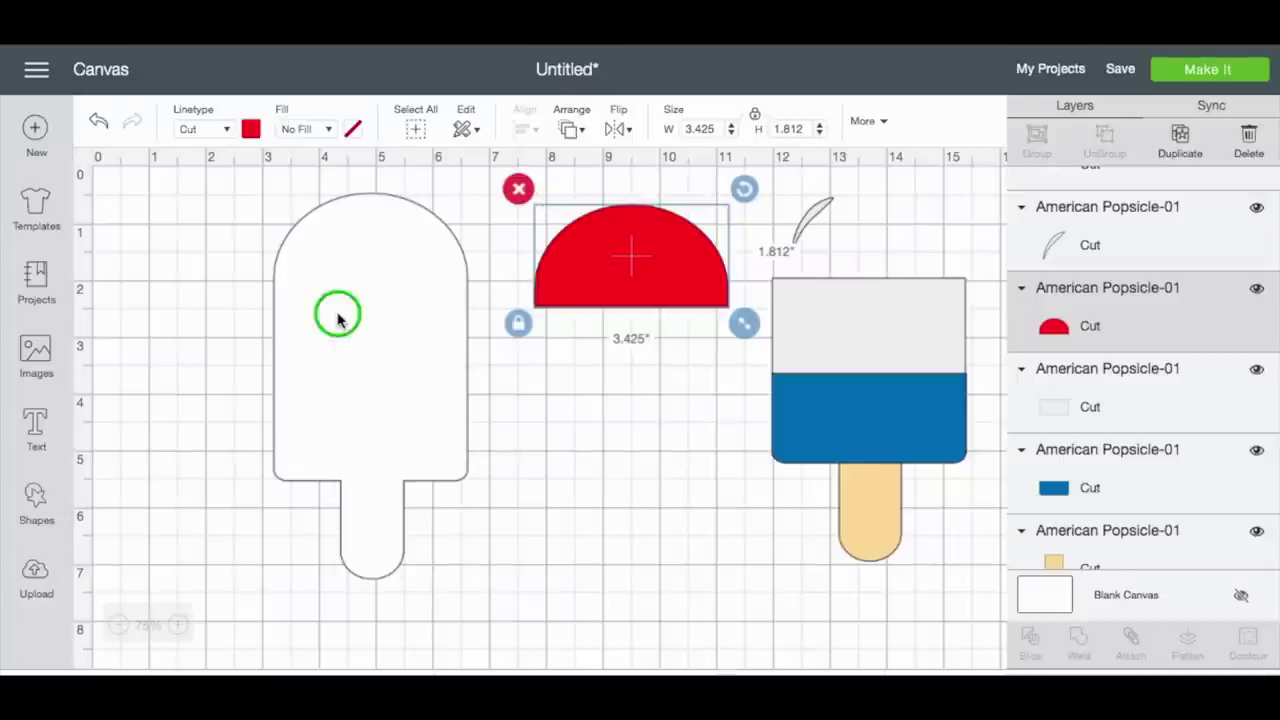
{"action": "right_click", "coordinate": [338, 318]}
{"action": "left_click", "coordinate": [414, 444]}
{"action": "left_click_drag", "start_coordinate": [667, 264], "coordinate": [853, 222]}
{"action": "left_click_drag", "start_coordinate": [904, 232], "coordinate": [906, 229]}
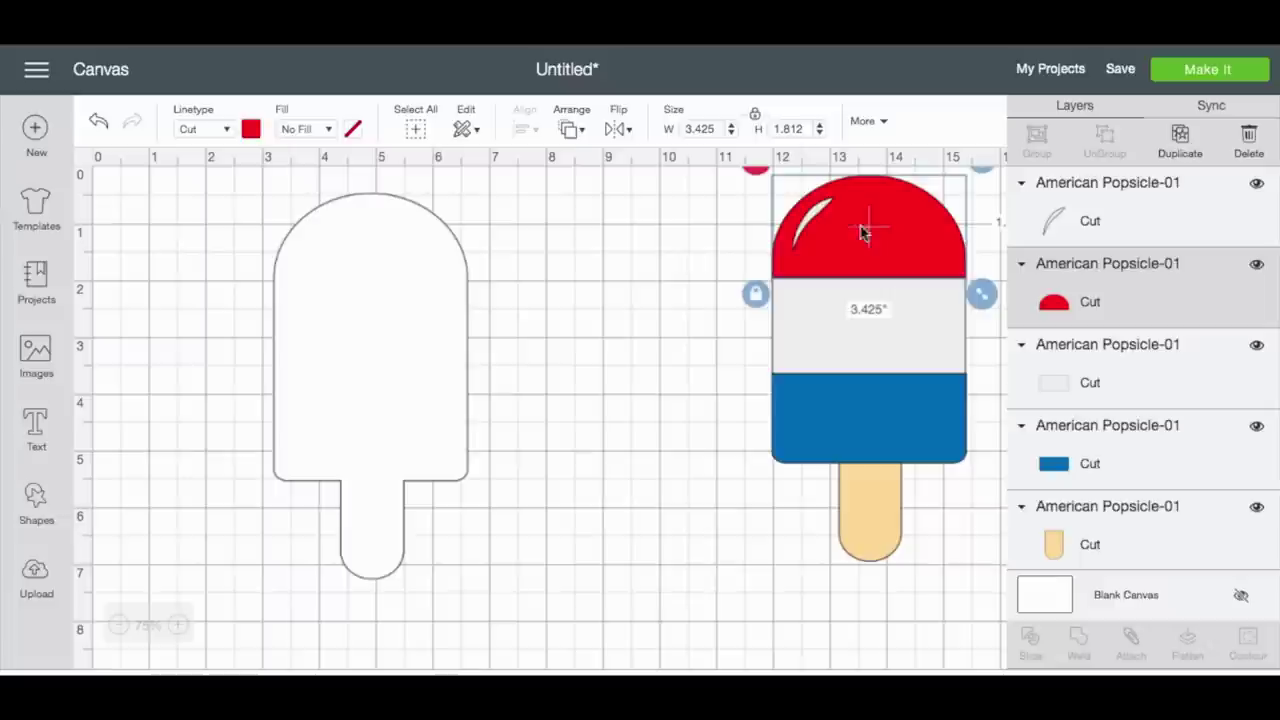
Move the red dome and its highlight sliver off the coloured popsicle to about 8 inches along the horizontal ruler
{"action": "left_click", "coordinate": [810, 220]}
{"action": "left_click", "coordinate": [940, 250], "text": "shift"}
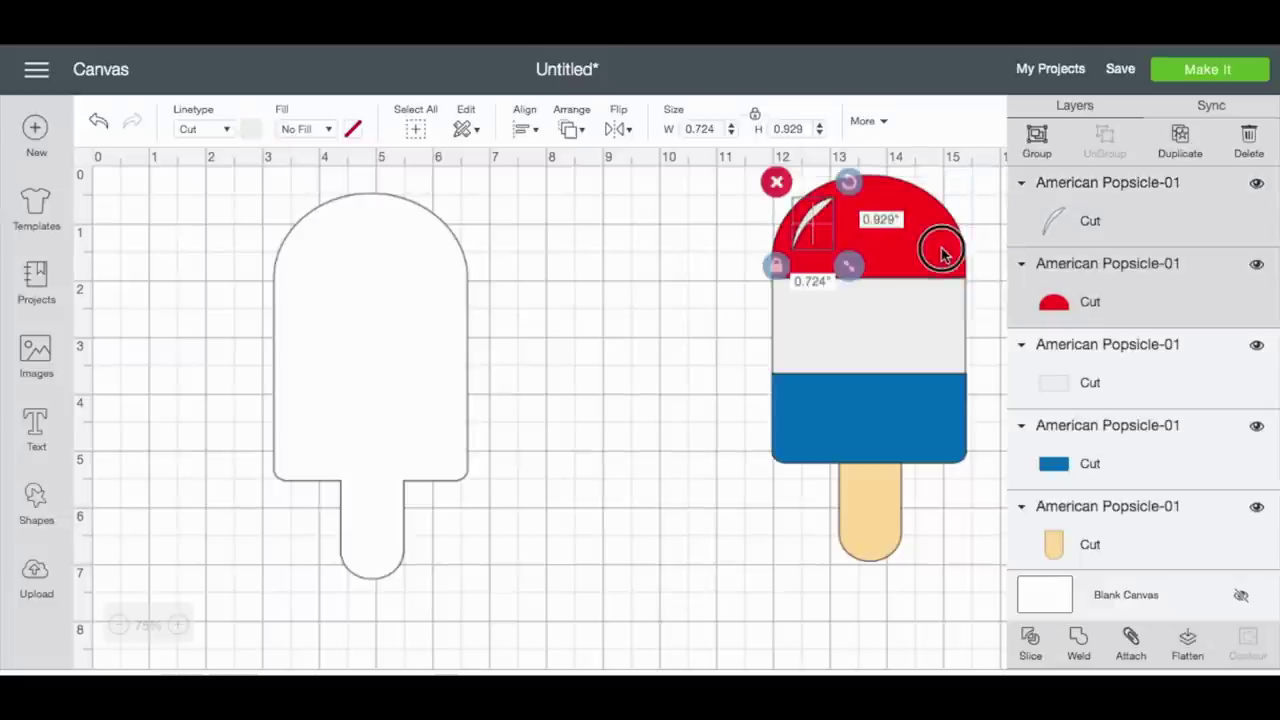
{"action": "left_click", "coordinate": [705, 240]}
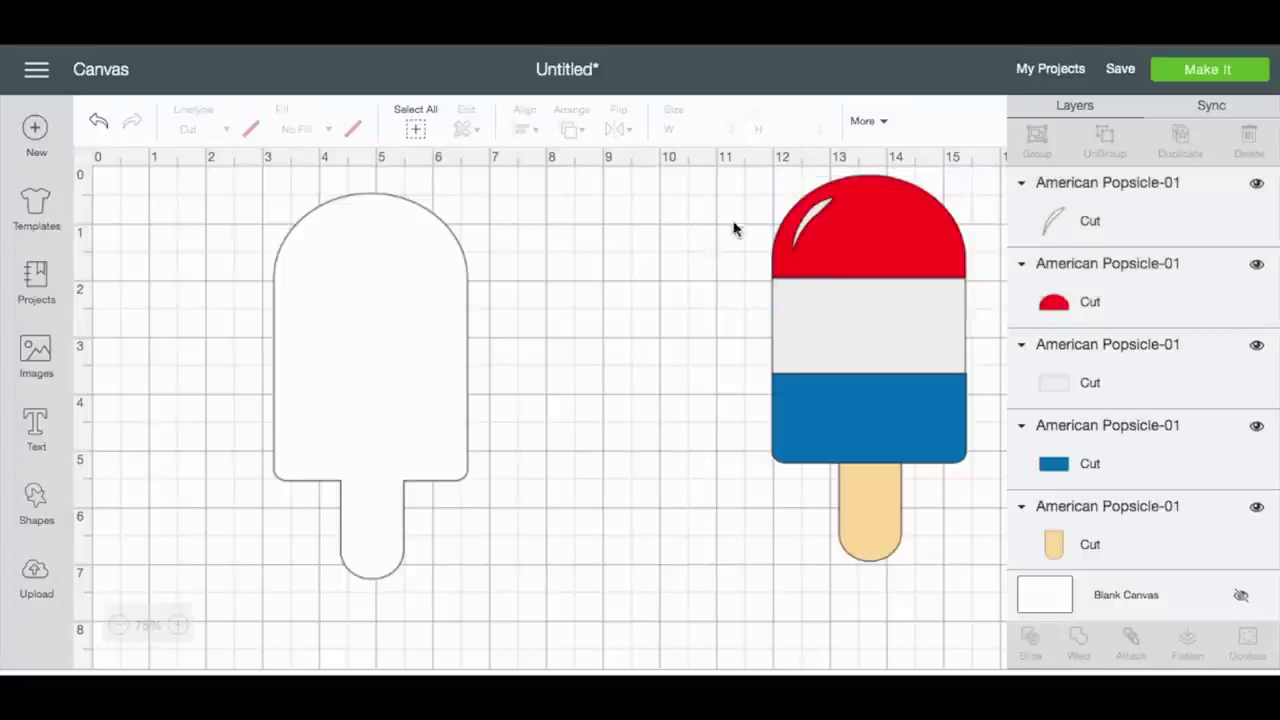
{"action": "left_click_drag", "start_coordinate": [858, 232], "coordinate": [618, 229]}
{"action": "left_click_drag", "start_coordinate": [778, 240], "coordinate": [560, 240]}
Slice the highlight shape out of the red dome
{"action": "mouse_move", "coordinate": [529, 322]}
{"action": "left_mouse_down"}
{"action": "mouse_move", "coordinate": [543, 243]}
{"action": "mouse_move", "coordinate": [697, 180]}
{"action": "mouse_move", "coordinate": [735, 185]}
{"action": "mouse_move", "coordinate": [741, 171]}
{"action": "left_mouse_up"}
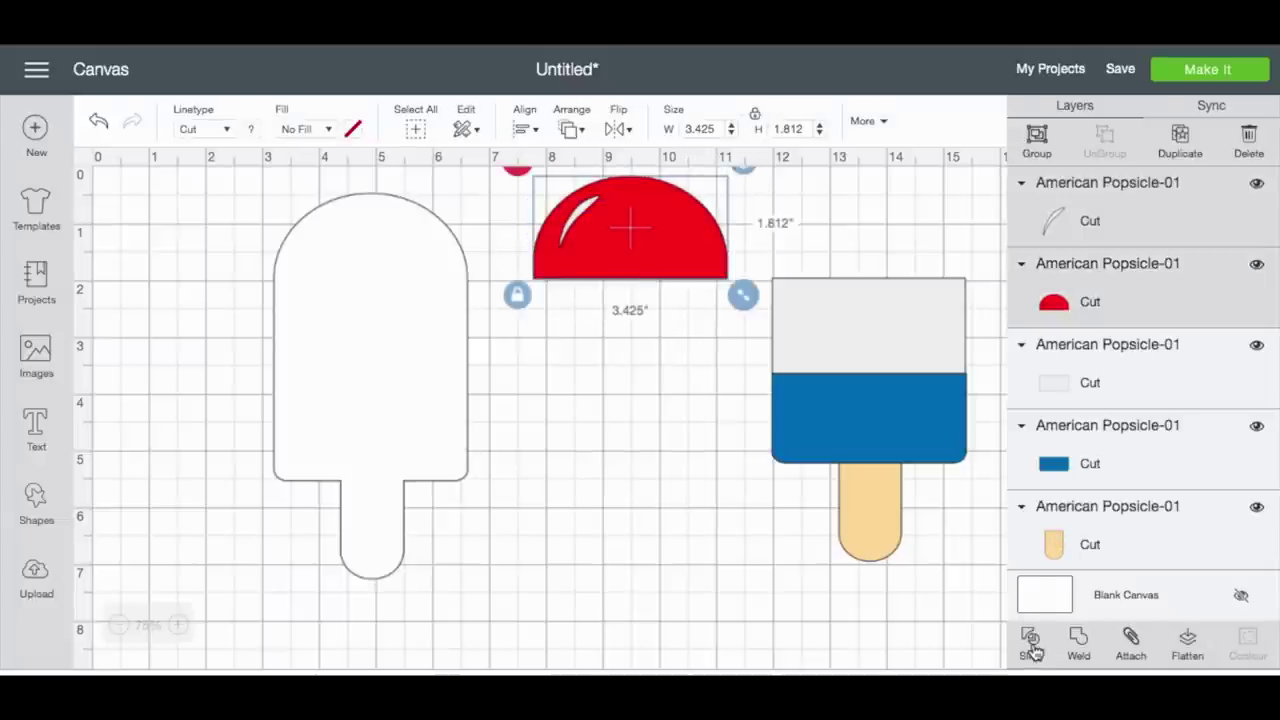
{"action": "left_click", "coordinate": [540, 297]}
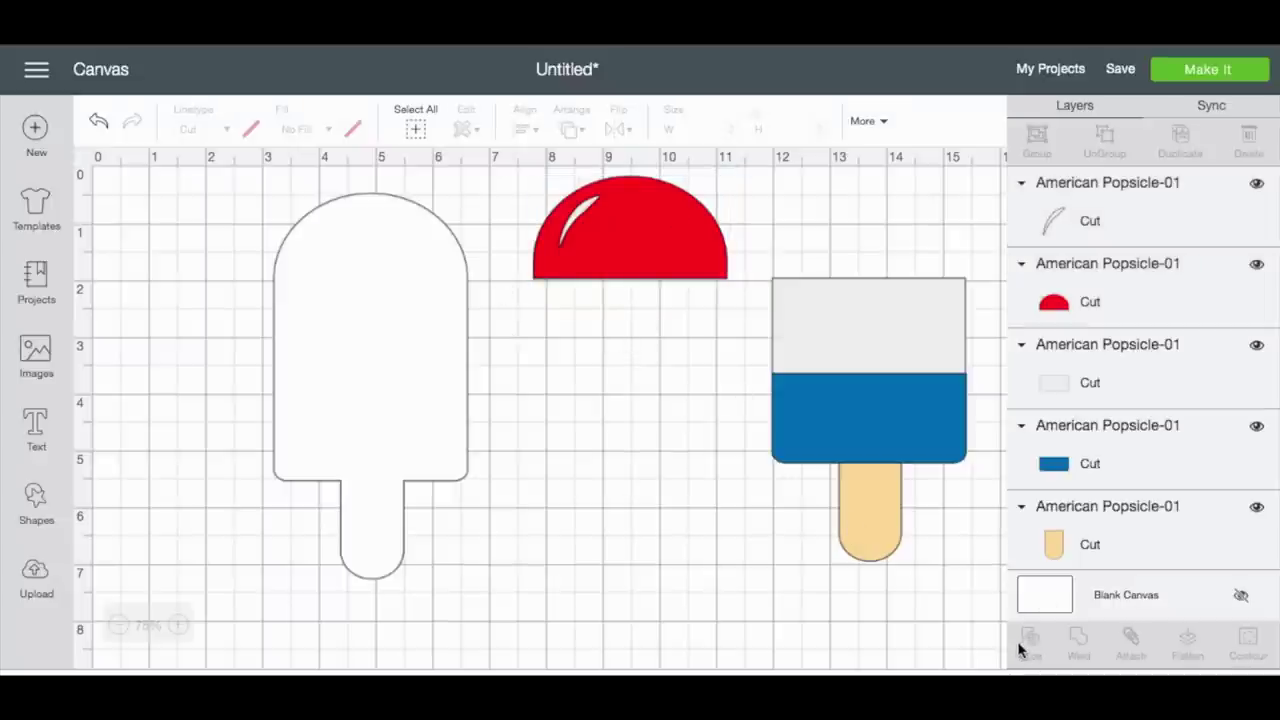
{"action": "left_click_drag", "start_coordinate": [516, 296], "coordinate": [758, 182]}
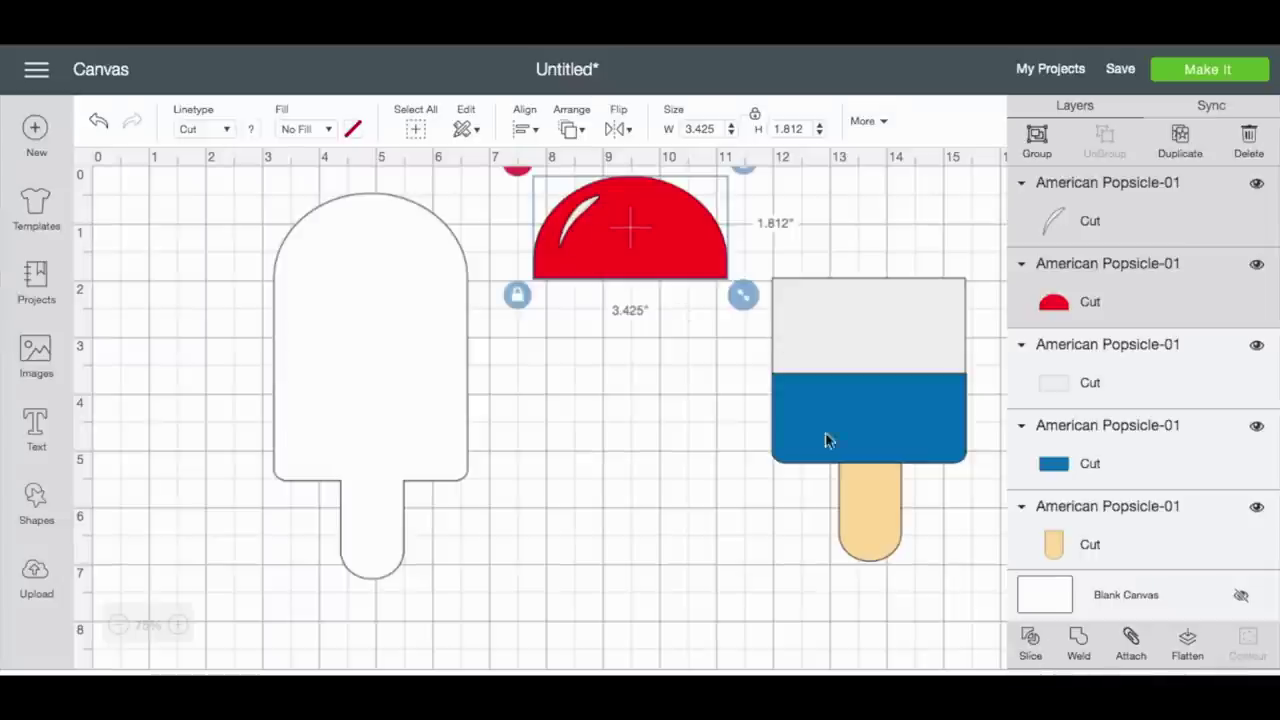
{"action": "left_click", "coordinate": [1030, 640]}
Pull both leftover highlight slivers out of the red dome and delete them
{"action": "left_click_drag", "start_coordinate": [590, 225], "coordinate": [585, 355]}
{"action": "left_click_drag", "start_coordinate": [595, 207], "coordinate": [590, 358]}
{"action": "key", "text": "Delete"}
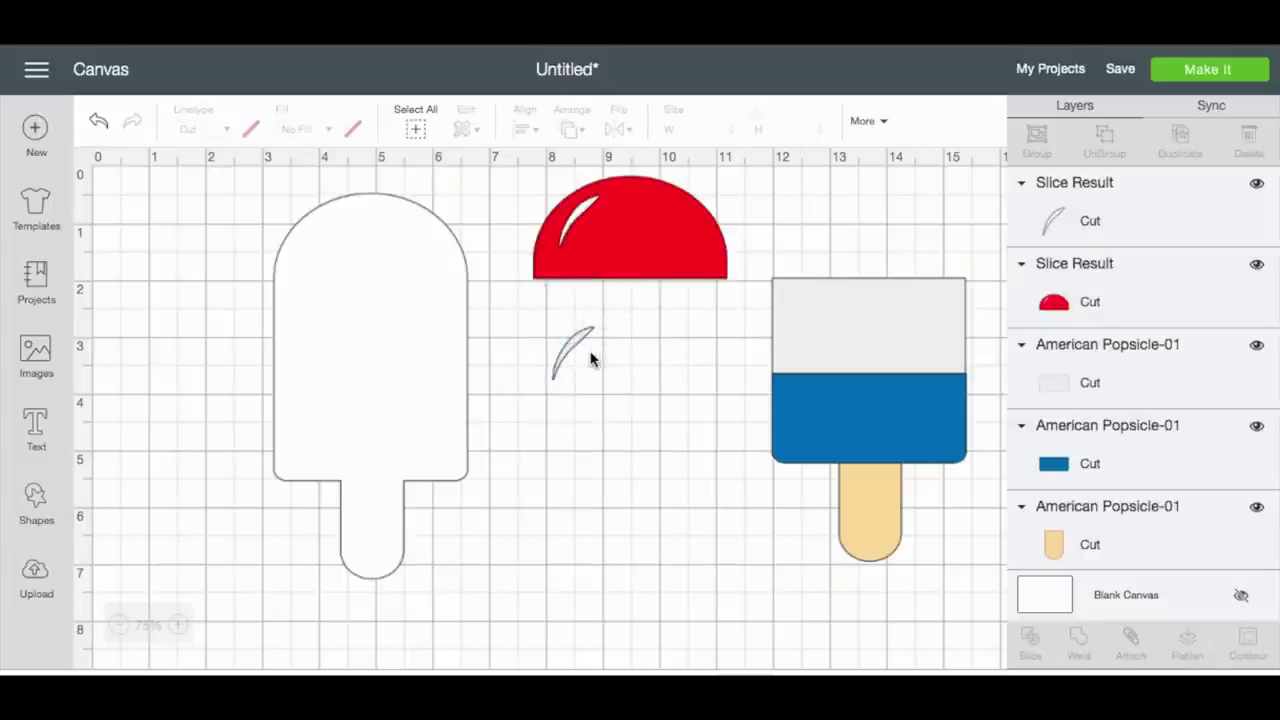
{"action": "left_click", "coordinate": [574, 343]}
{"action": "key", "text": "Delete"}
Fit the red dome, blue section and tan stick onto the white silhouette, deleting the light grey section
{"action": "left_click_drag", "start_coordinate": [620, 257], "coordinate": [385, 255]}
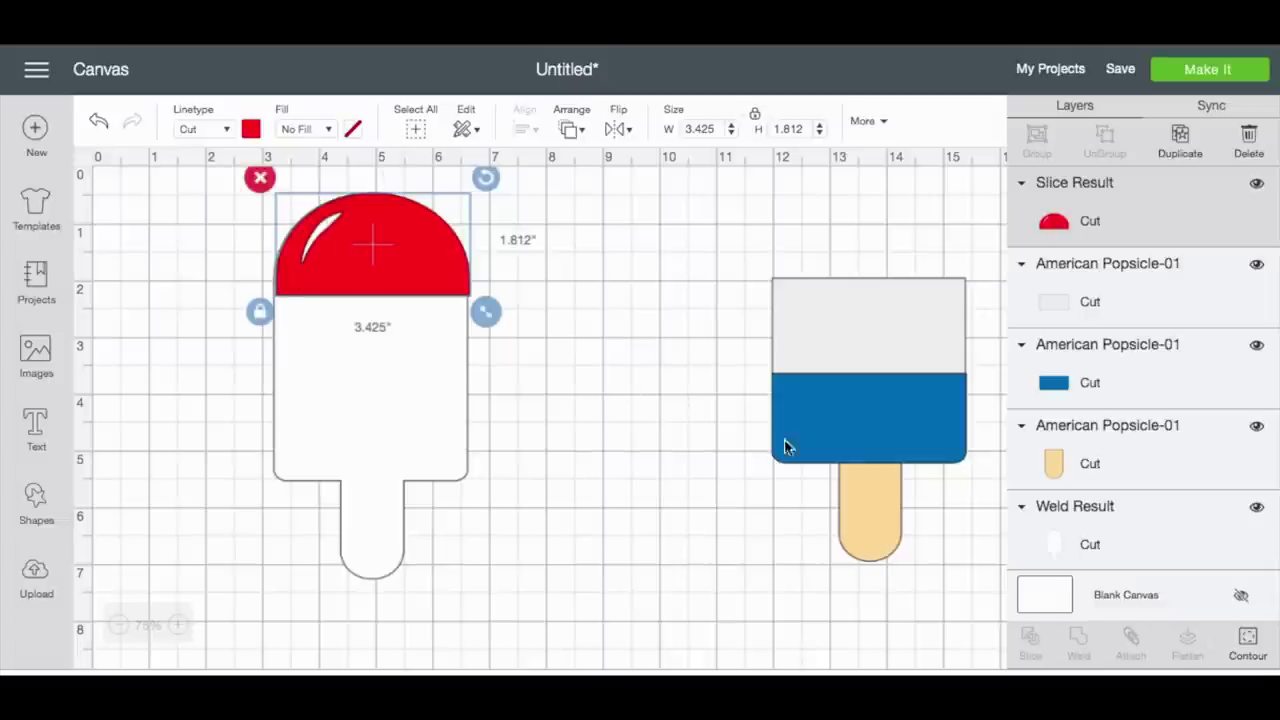
{"action": "left_click_drag", "start_coordinate": [910, 425], "coordinate": [403, 418]}
{"action": "left_click_drag", "start_coordinate": [957, 311], "coordinate": [848, 280]}
{"action": "key", "text": "Delete"}
{"action": "left_click_drag", "start_coordinate": [423, 437], "coordinate": [426, 444]}
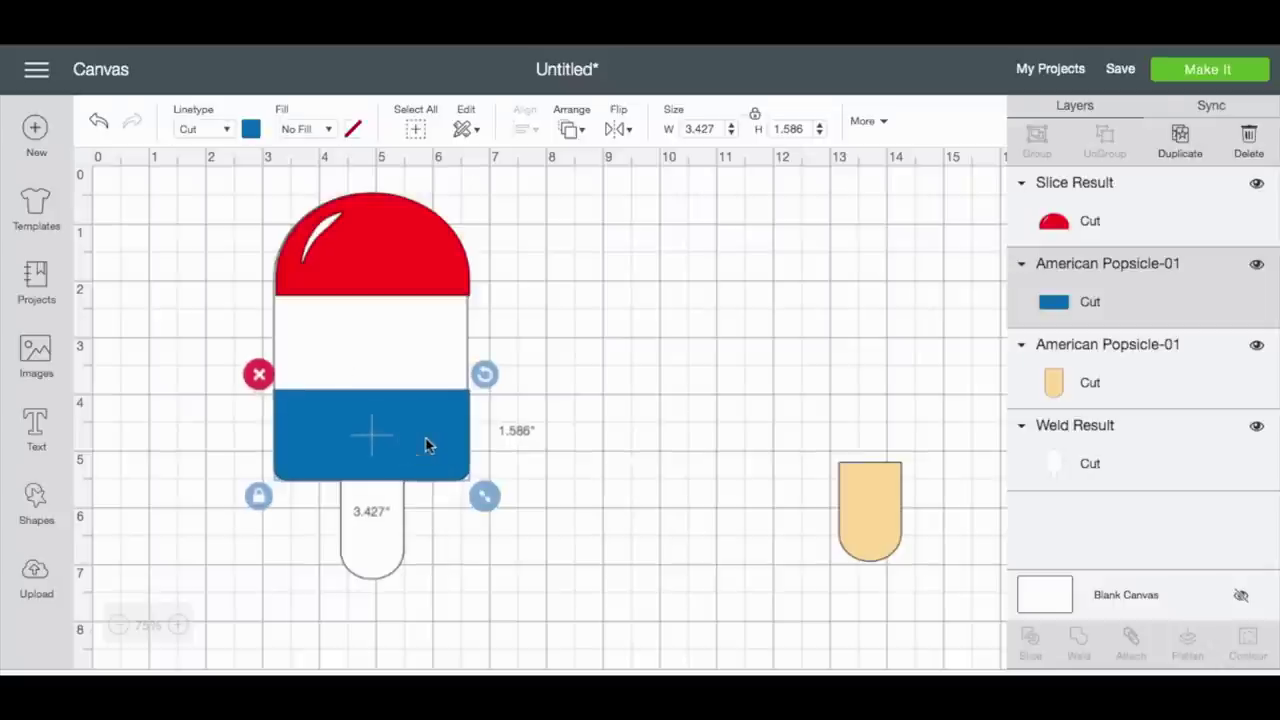
{"action": "left_click_drag", "start_coordinate": [882, 532], "coordinate": [378, 546]}
{"action": "left_click", "coordinate": [545, 608]}
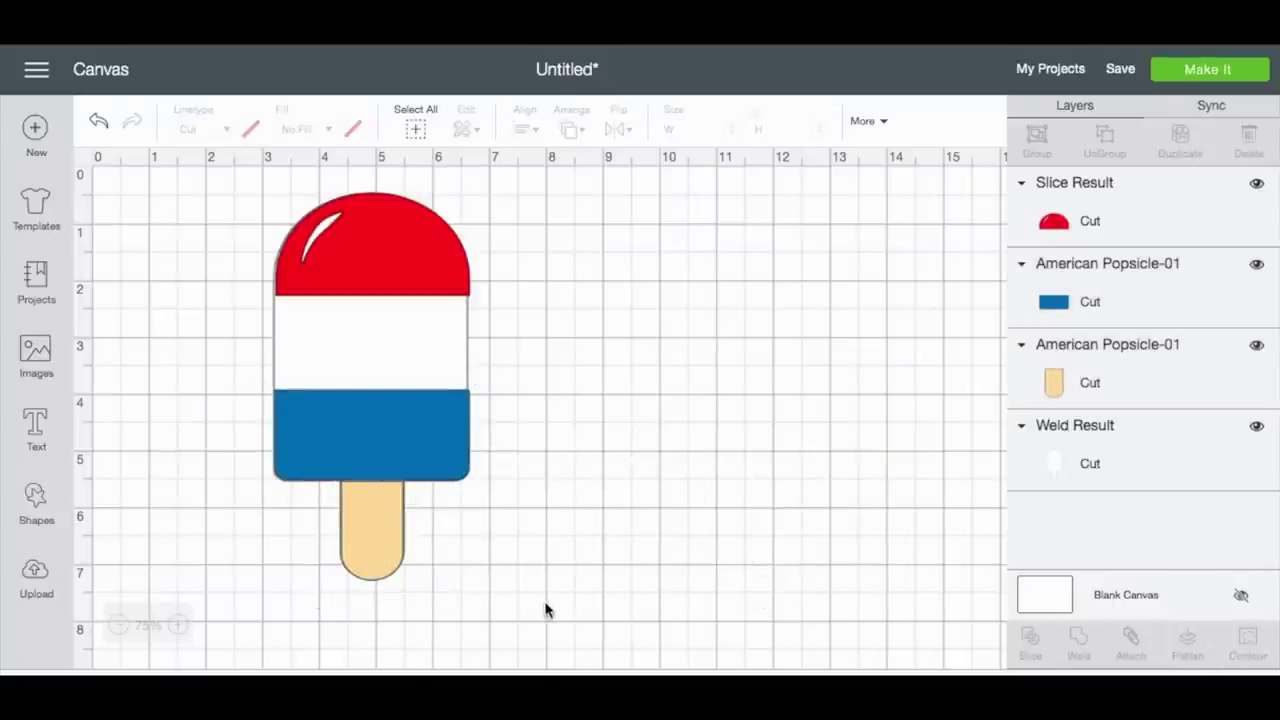
Move the tan stick off the white silhouette and fit it back over the stick area
{"action": "left_click_drag", "start_coordinate": [387, 518], "coordinate": [480, 514]}
{"action": "left_click", "coordinate": [423, 452]}
{"action": "left_click", "coordinate": [98, 120]}
{"action": "mouse_move", "coordinate": [468, 545]}
{"action": "left_mouse_down"}
{"action": "mouse_move", "coordinate": [480, 580]}
{"action": "mouse_move", "coordinate": [467, 548]}
{"action": "left_mouse_up"}
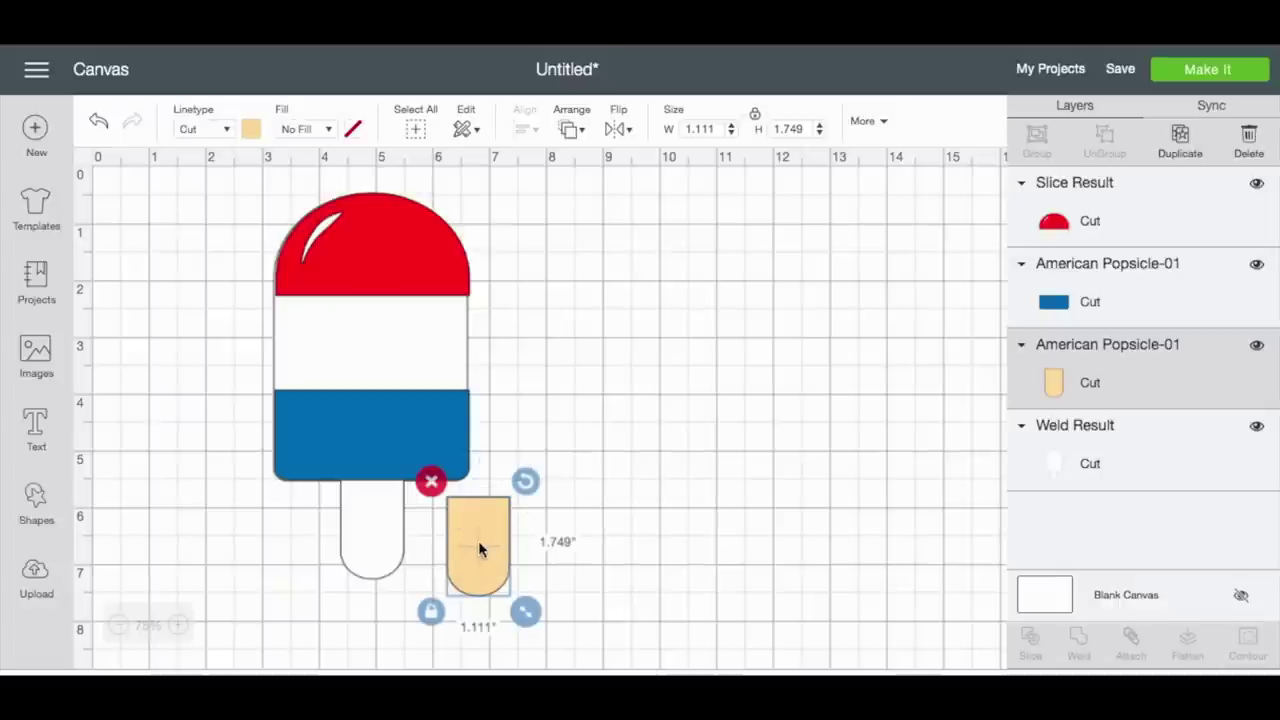
{"action": "left_click", "coordinate": [354, 376]}
{"action": "left_click_drag", "start_coordinate": [503, 540], "coordinate": [401, 530]}
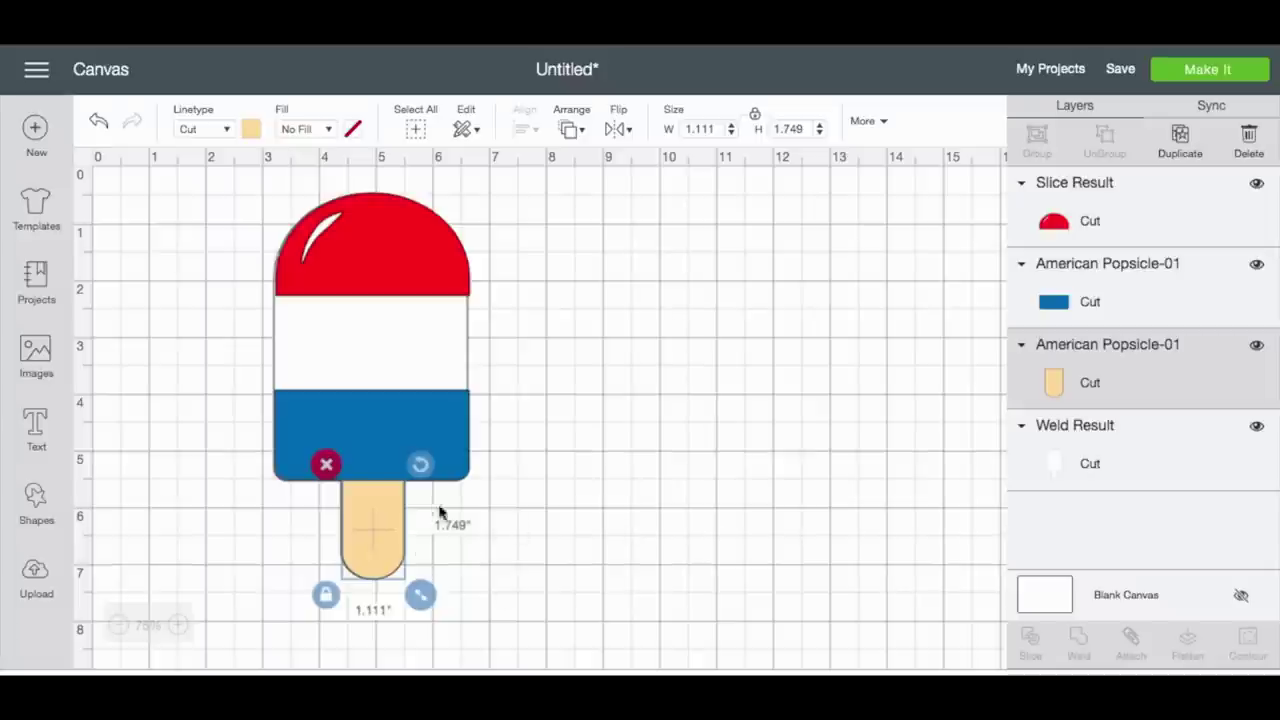
{"action": "left_click", "coordinate": [546, 613]}
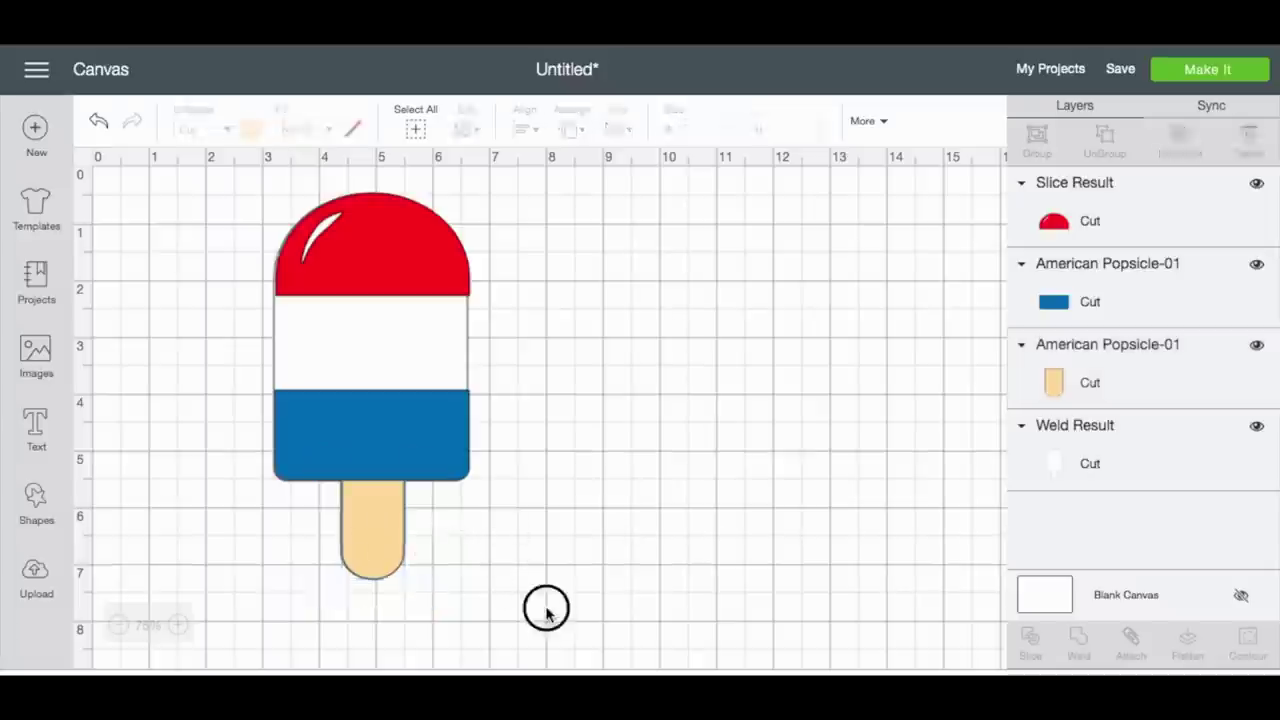
Align the red dome with the silhouette and move the whole popsicle to about 21 inches along the horizontal ruler
{"action": "left_click", "coordinate": [447, 279]}
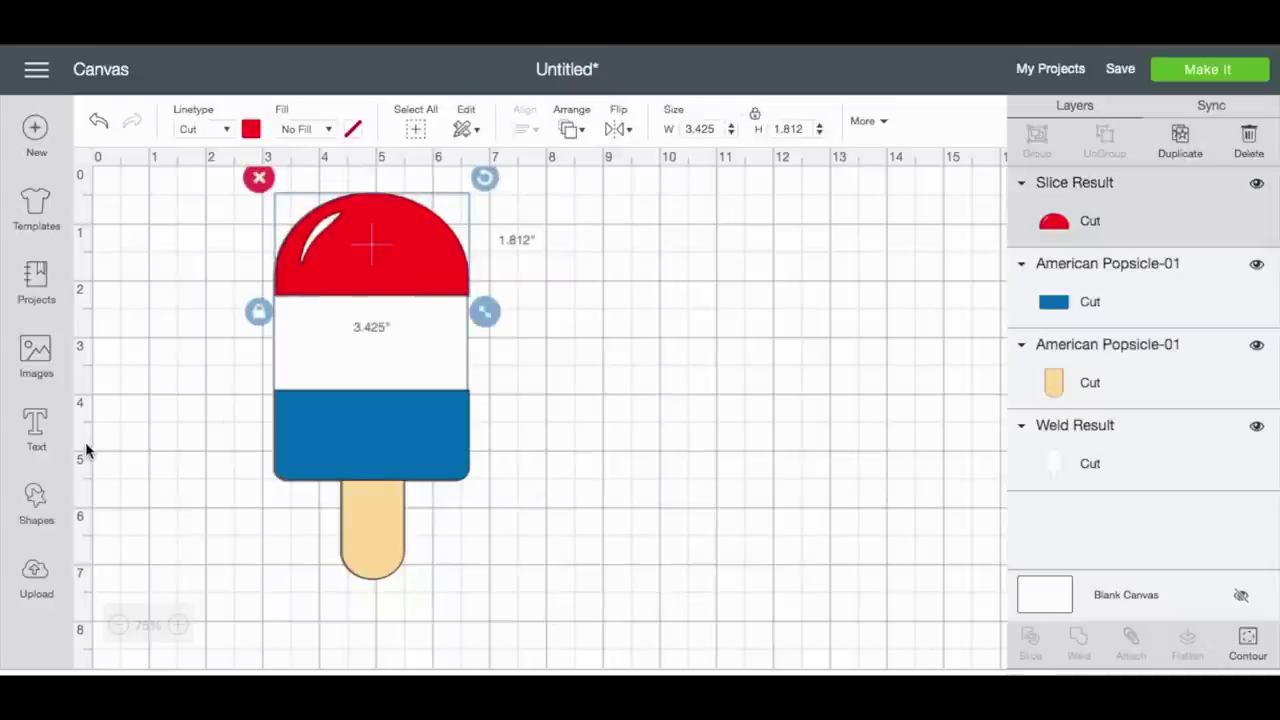
{"action": "left_click", "coordinate": [118, 625]}
{"action": "left_click_drag", "start_coordinate": [435, 453], "coordinate": [904, 294]}
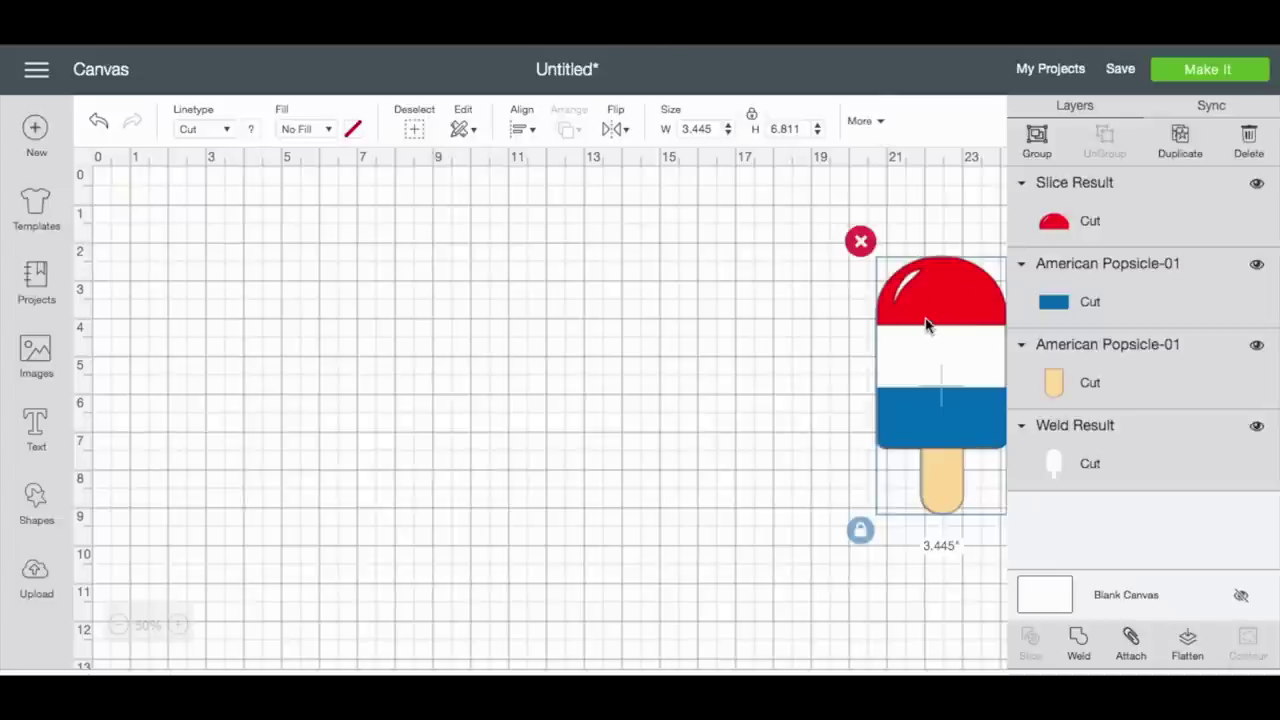
Start a new text object and set its font to Impact
{"action": "left_click", "coordinate": [35, 422]}
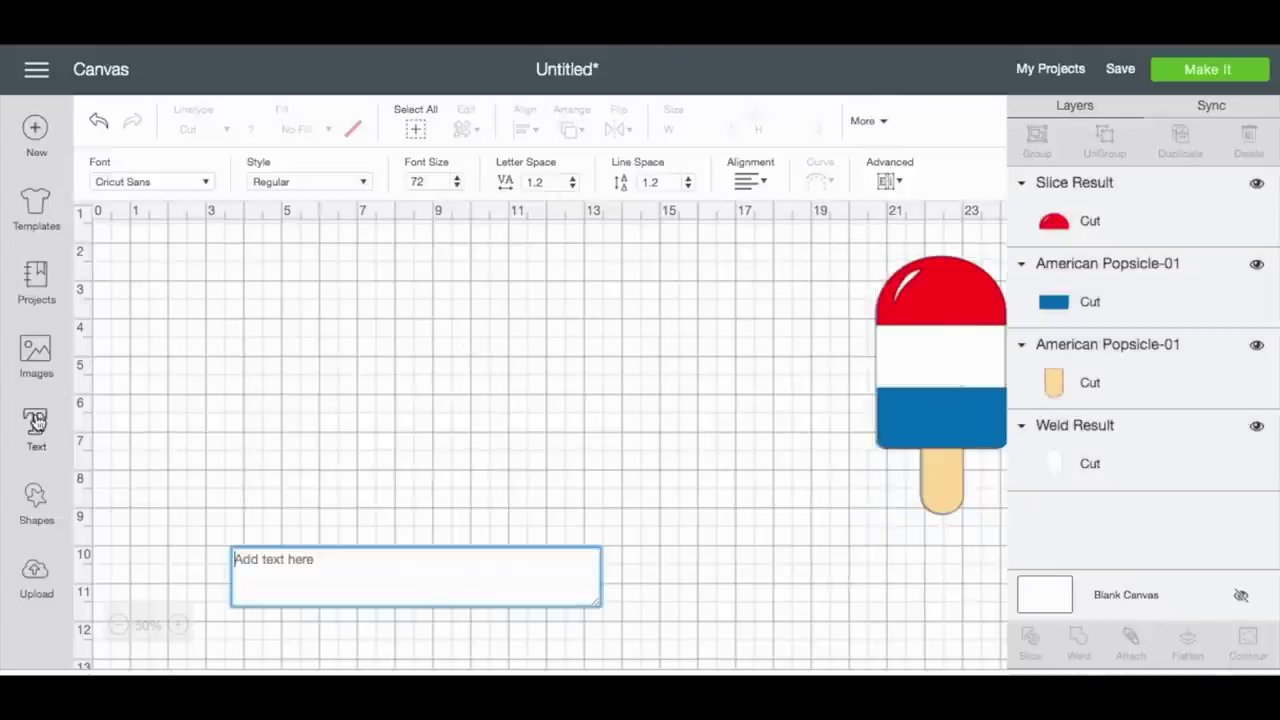
{"action": "left_click", "coordinate": [208, 183]}
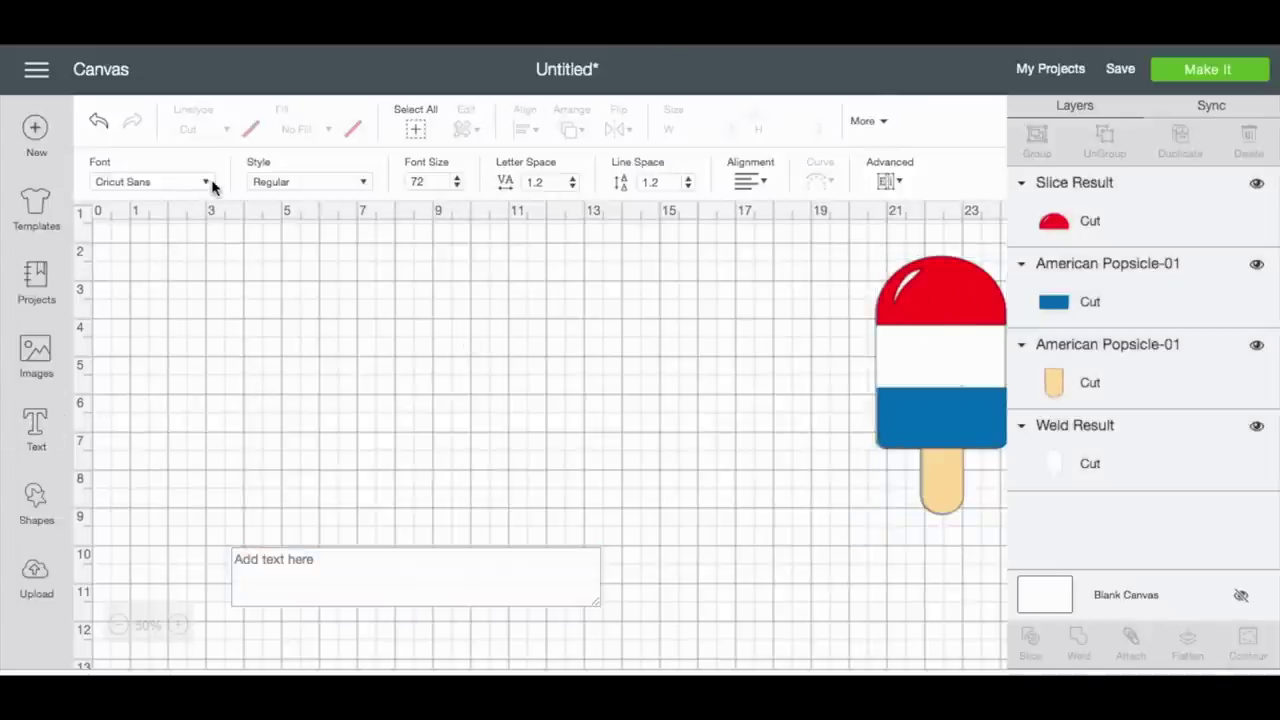
{"action": "left_click", "coordinate": [680, 128]}
{"action": "type", "text": "impac"}
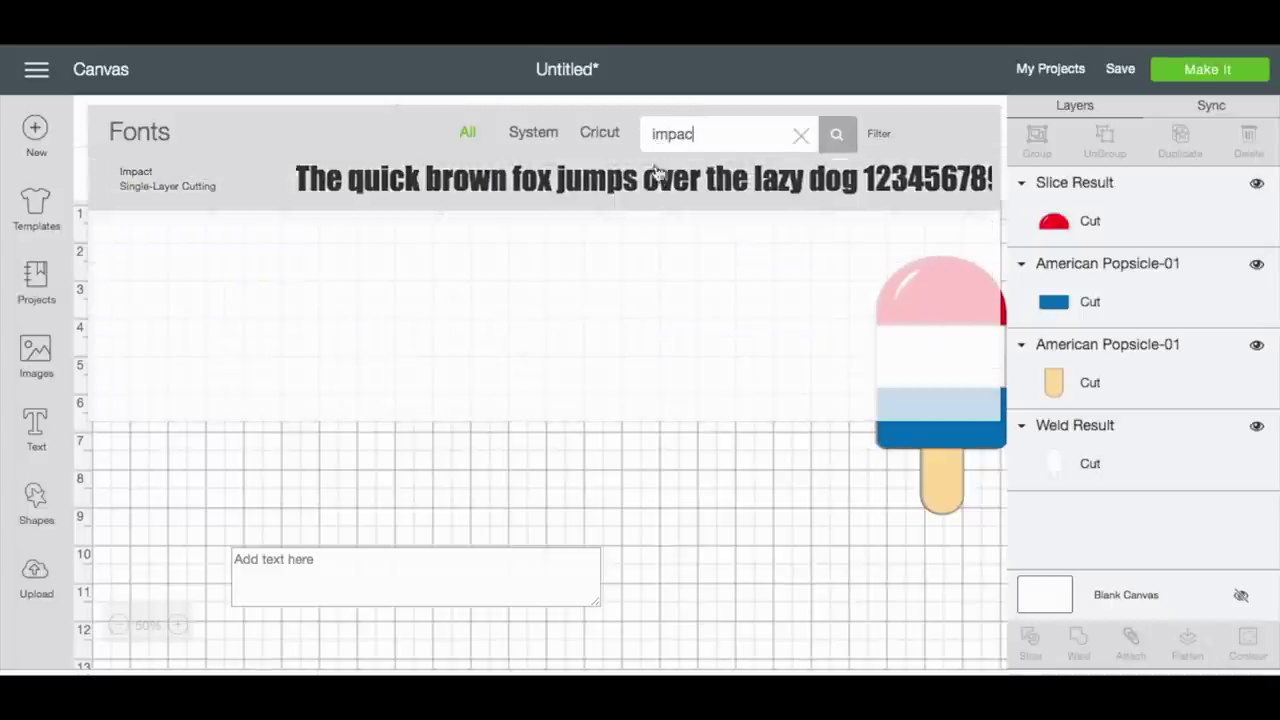
{"action": "left_click", "coordinate": [651, 188]}
Enter HAPPY FOURTH! as the text and place it about 3 inches along both rulers
{"action": "left_click", "coordinate": [288, 570]}
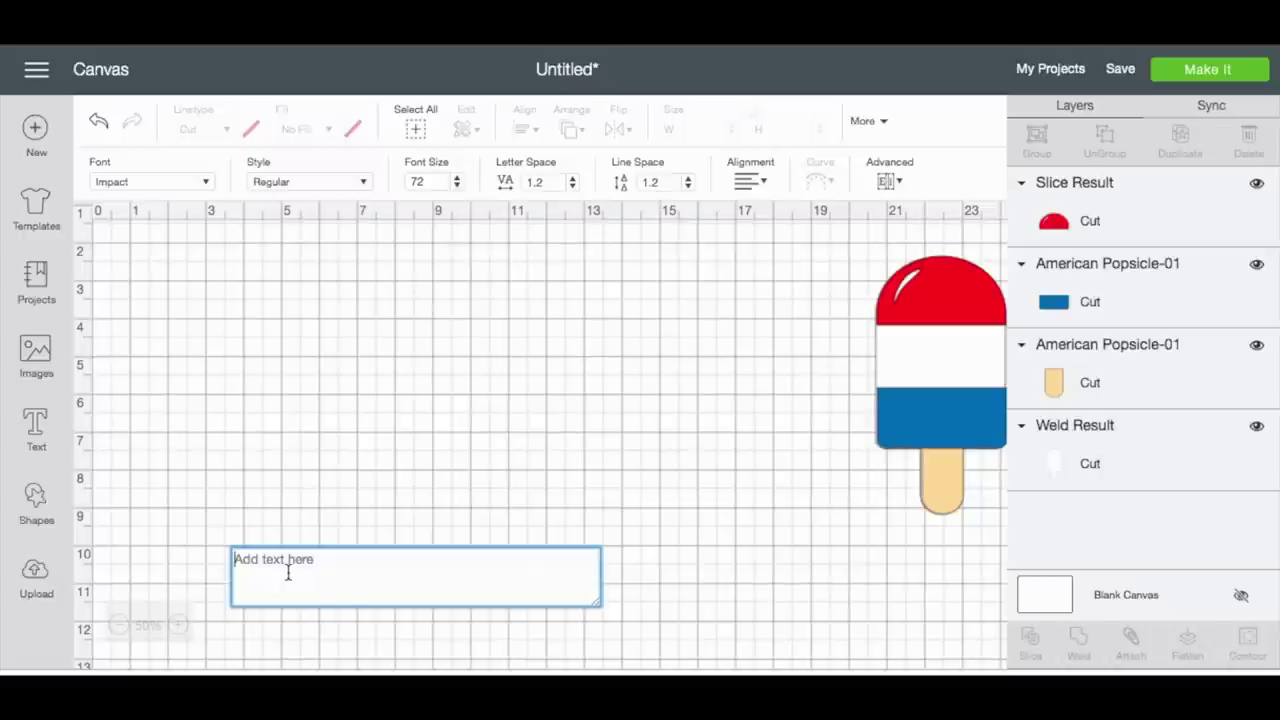
{"action": "type", "text": "HAPPY"}
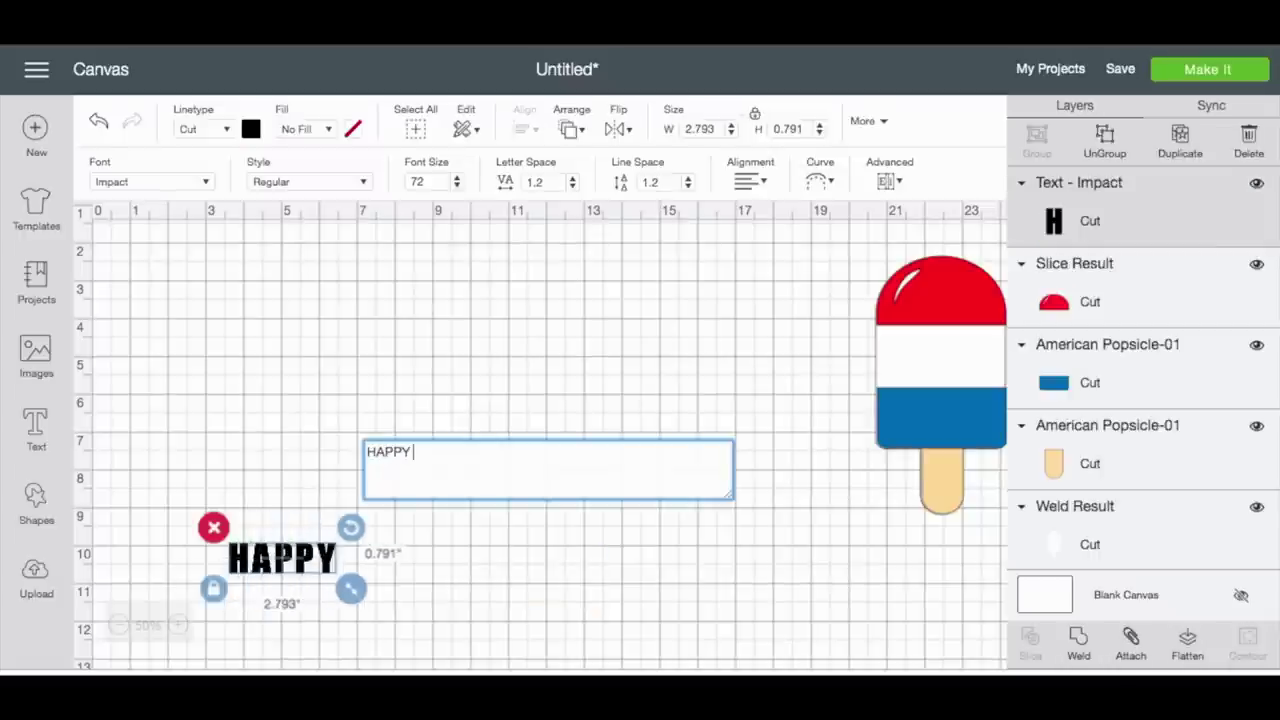
{"action": "type", "text": " FOURTH!"}
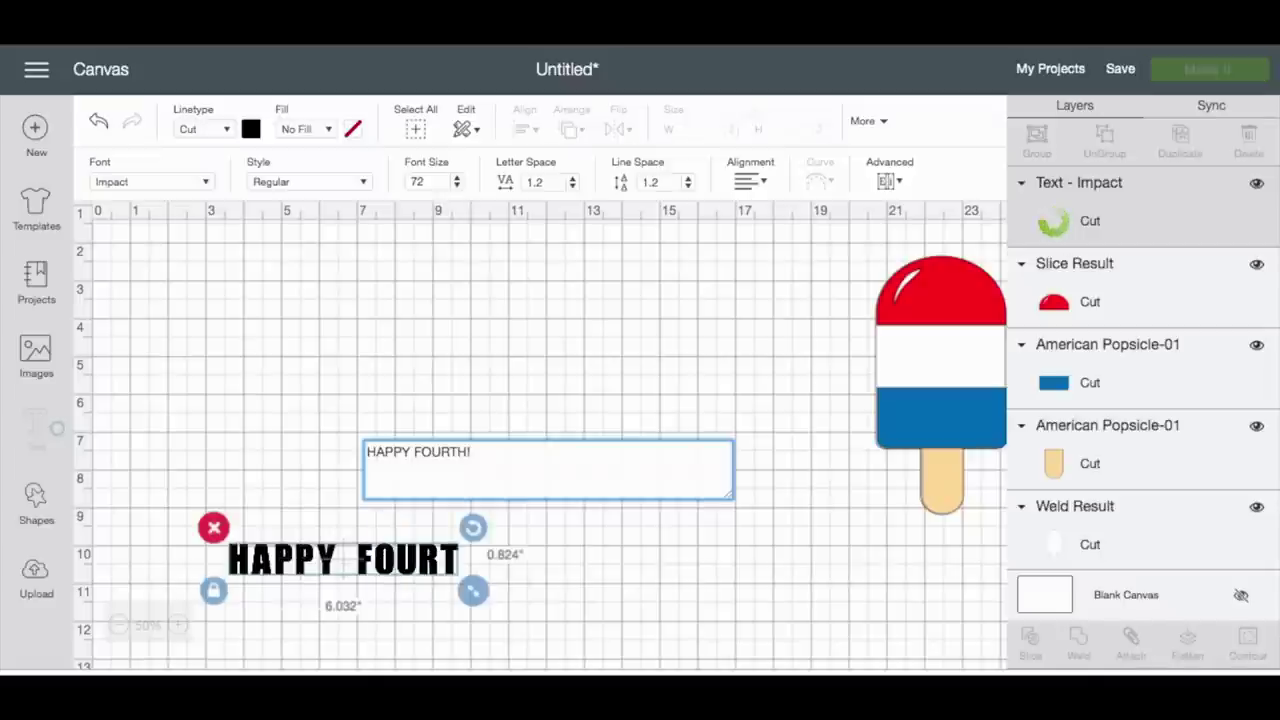
{"action": "left_click", "coordinate": [429, 380]}
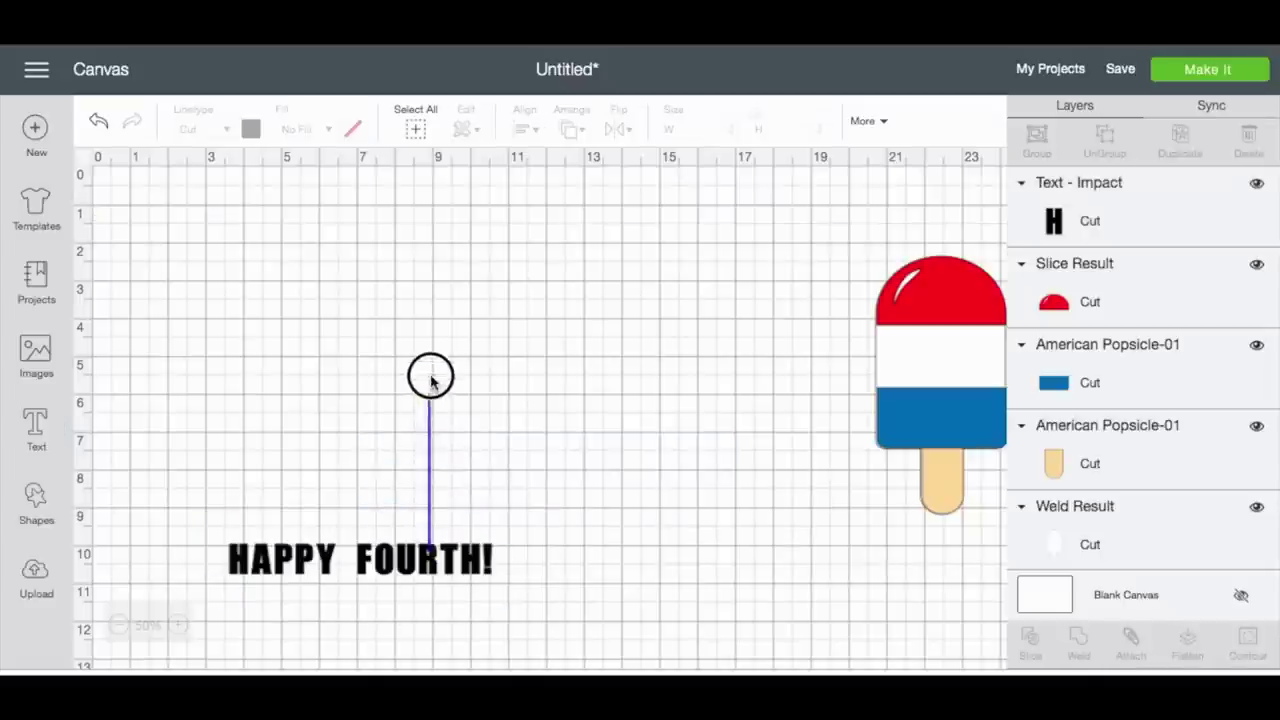
{"action": "left_click_drag", "start_coordinate": [434, 551], "coordinate": [416, 315]}
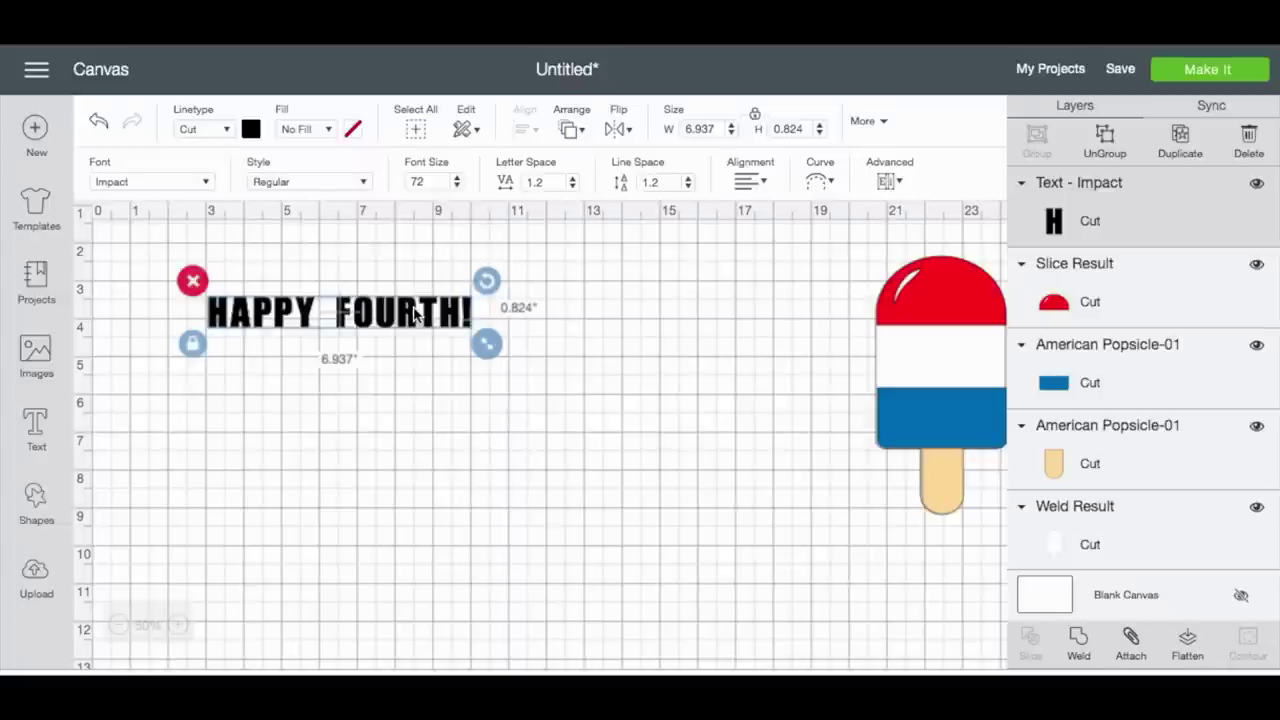
Change the text's wording to HAPPY 4TH OF JULY and open its colour options
{"action": "double_click", "coordinate": [415, 315]}
{"action": "left_click_drag", "start_coordinate": [462, 350], "coordinate": [375, 340]}
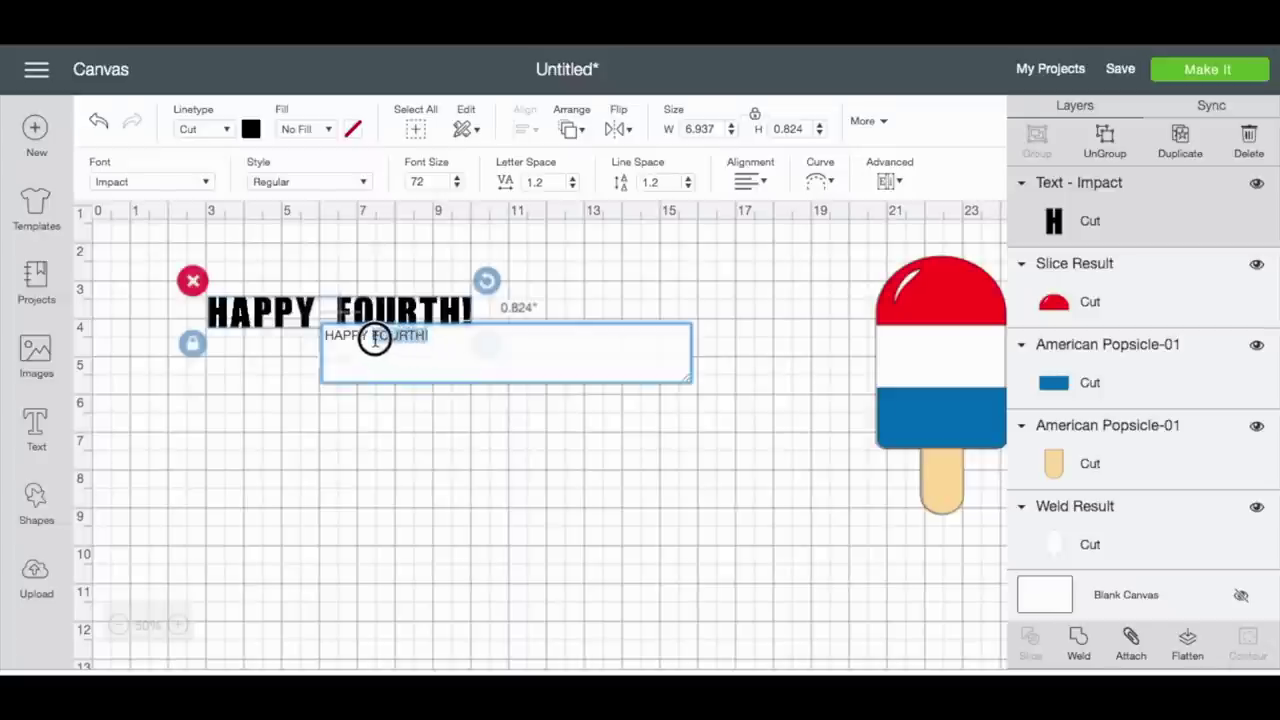
{"action": "type", "text": "4TH"}
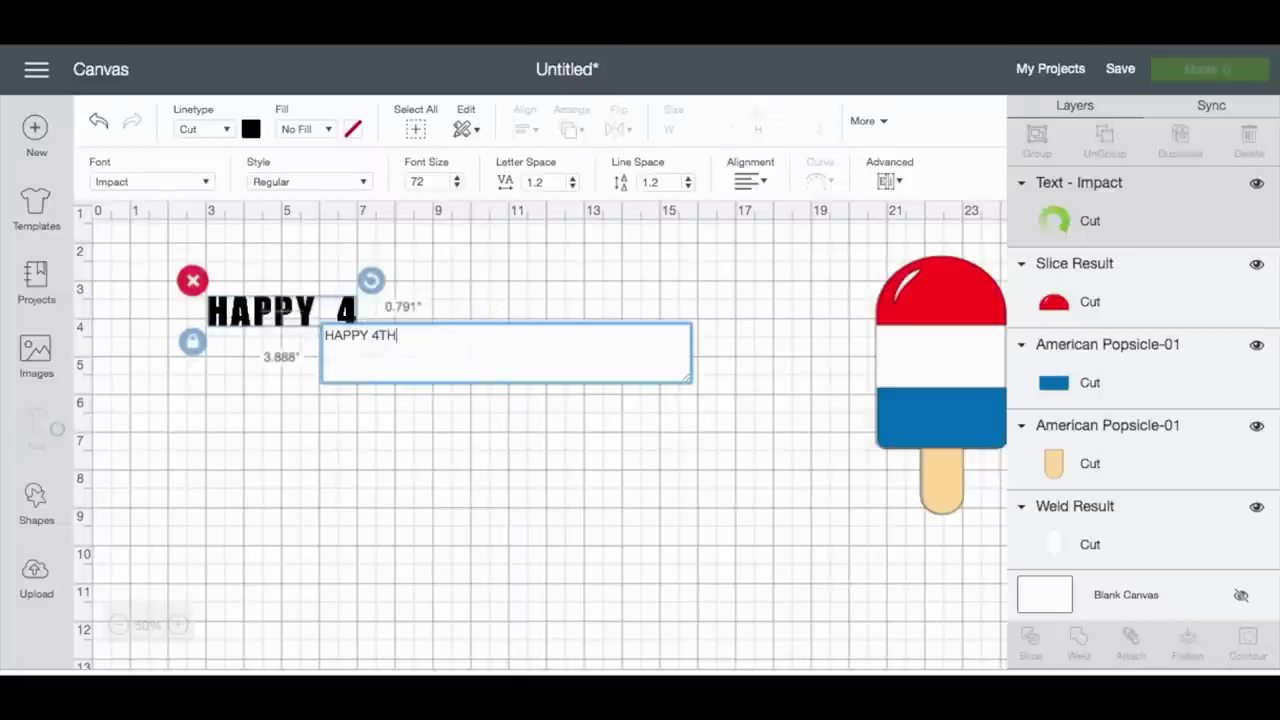
{"action": "type", "text": " OF JULY"}
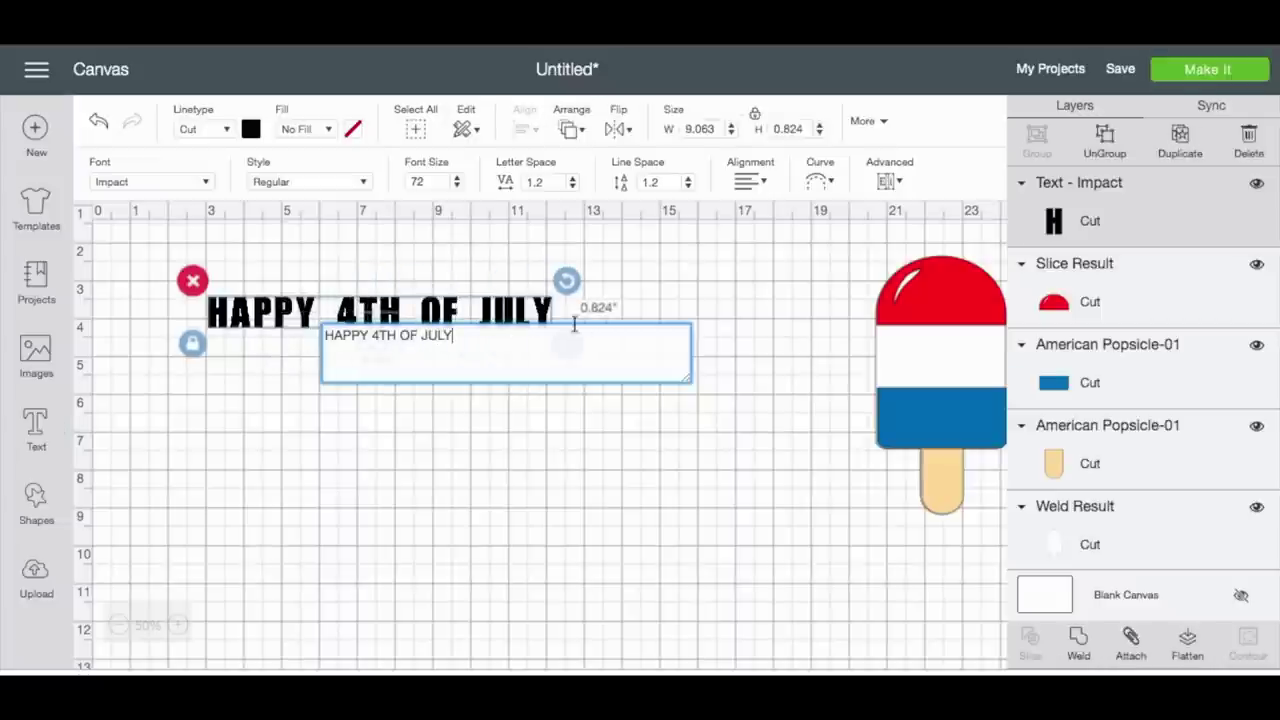
{"action": "left_click", "coordinate": [556, 426]}
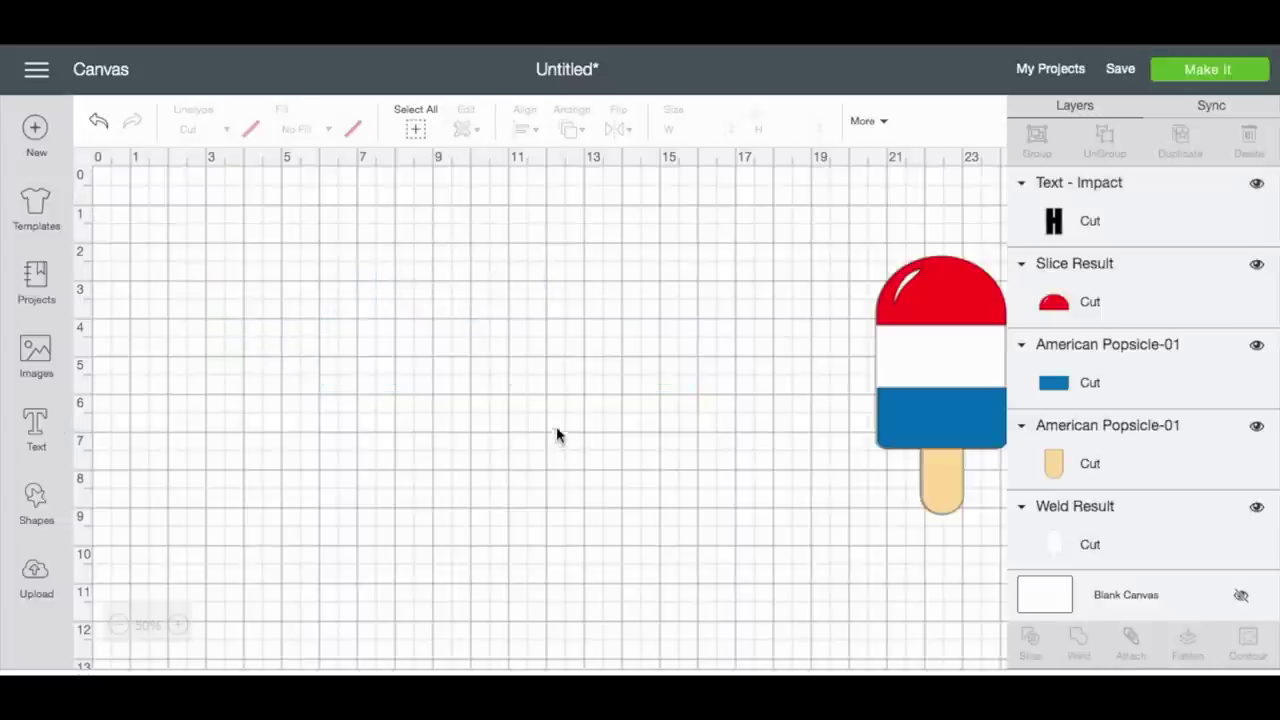
{"action": "left_click", "coordinate": [435, 314]}
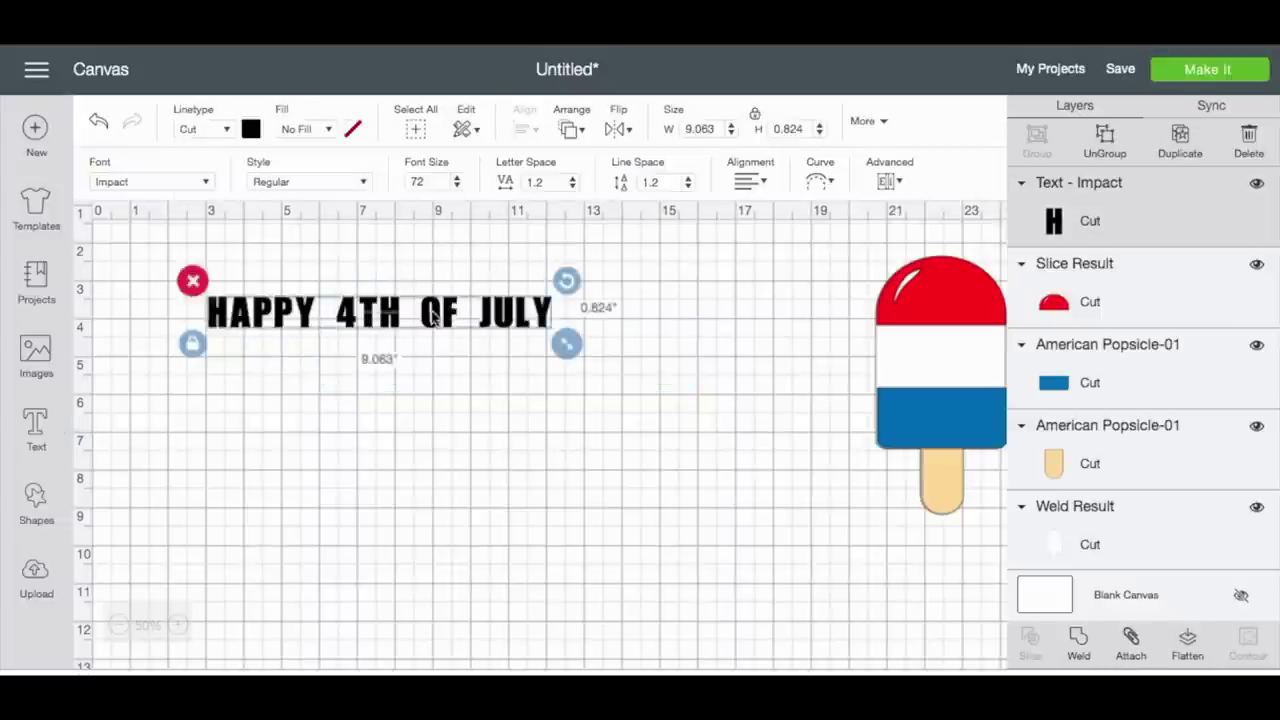
{"action": "left_click", "coordinate": [252, 129]}
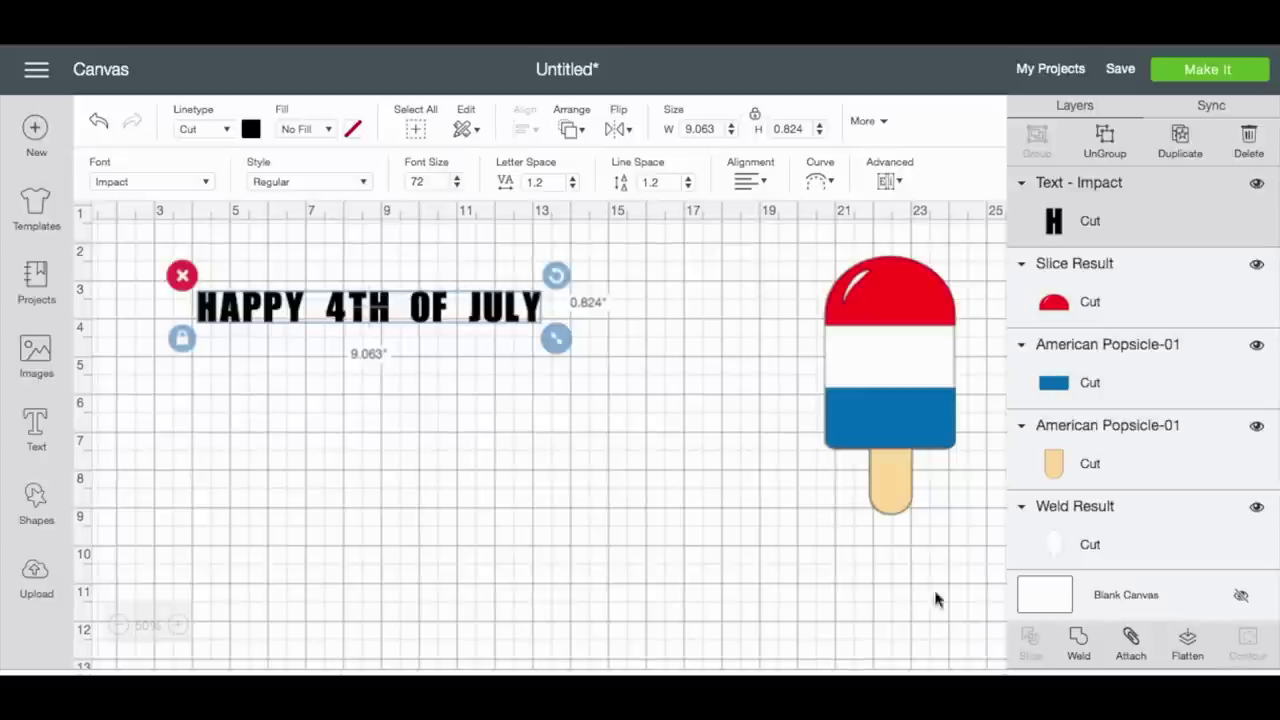
Move the whole popsicle to about 5 inches along the horizontal ruler, below the text, and shift the text to start above it
{"action": "left_click", "coordinate": [969, 566]}
{"action": "left_click_drag", "start_coordinate": [966, 570], "coordinate": [818, 240]}
{"action": "left_click_drag", "start_coordinate": [879, 330], "coordinate": [294, 412]}
{"action": "left_click_drag", "start_coordinate": [475, 300], "coordinate": [560, 298]}
Unlock the text's proportions, stretch it to 18.285 by 2.99 inches and position its first letters over the middle of the popsicle
{"action": "left_click", "coordinate": [270, 335]}
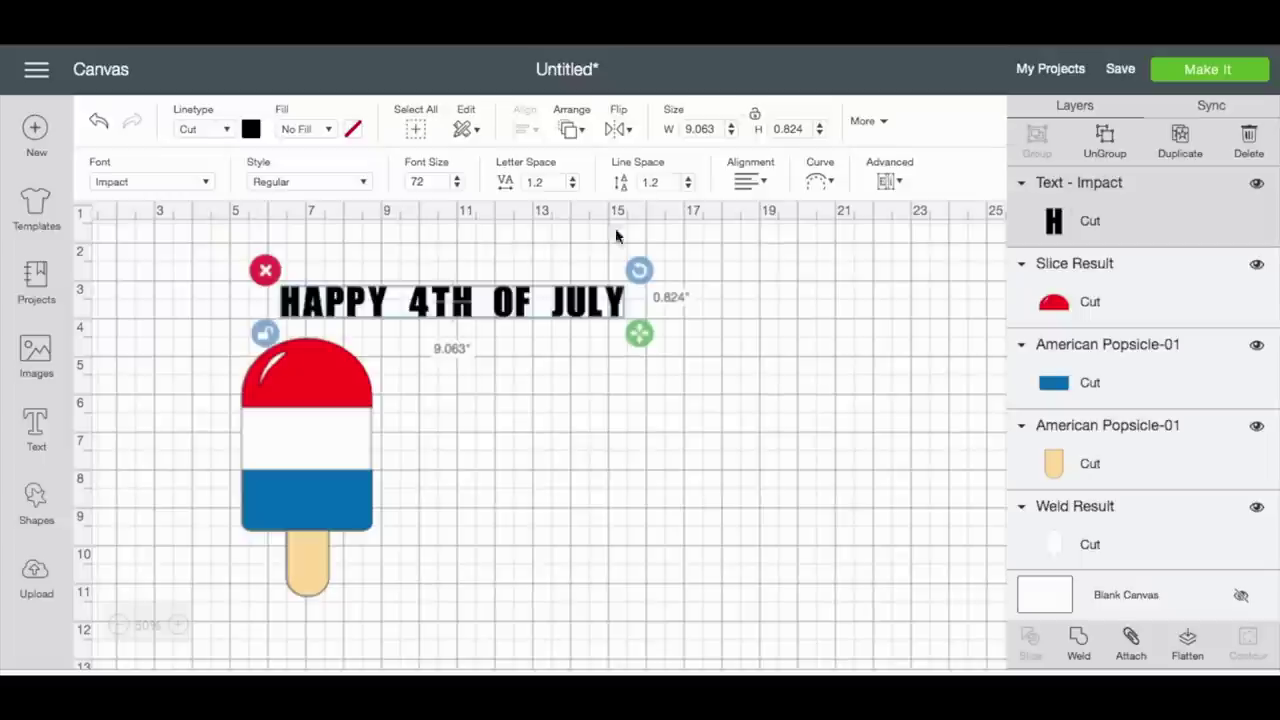
{"action": "left_click_drag", "start_coordinate": [503, 298], "coordinate": [494, 409]}
{"action": "left_click_drag", "start_coordinate": [638, 441], "coordinate": [709, 506]}
{"action": "left_click_drag", "start_coordinate": [785, 508], "coordinate": [922, 520]}
{"action": "left_click_drag", "start_coordinate": [451, 440], "coordinate": [478, 443]}
{"action": "left_click_drag", "start_coordinate": [947, 521], "coordinate": [998, 522]}
{"action": "left_click_drag", "start_coordinate": [655, 457], "coordinate": [648, 466]}
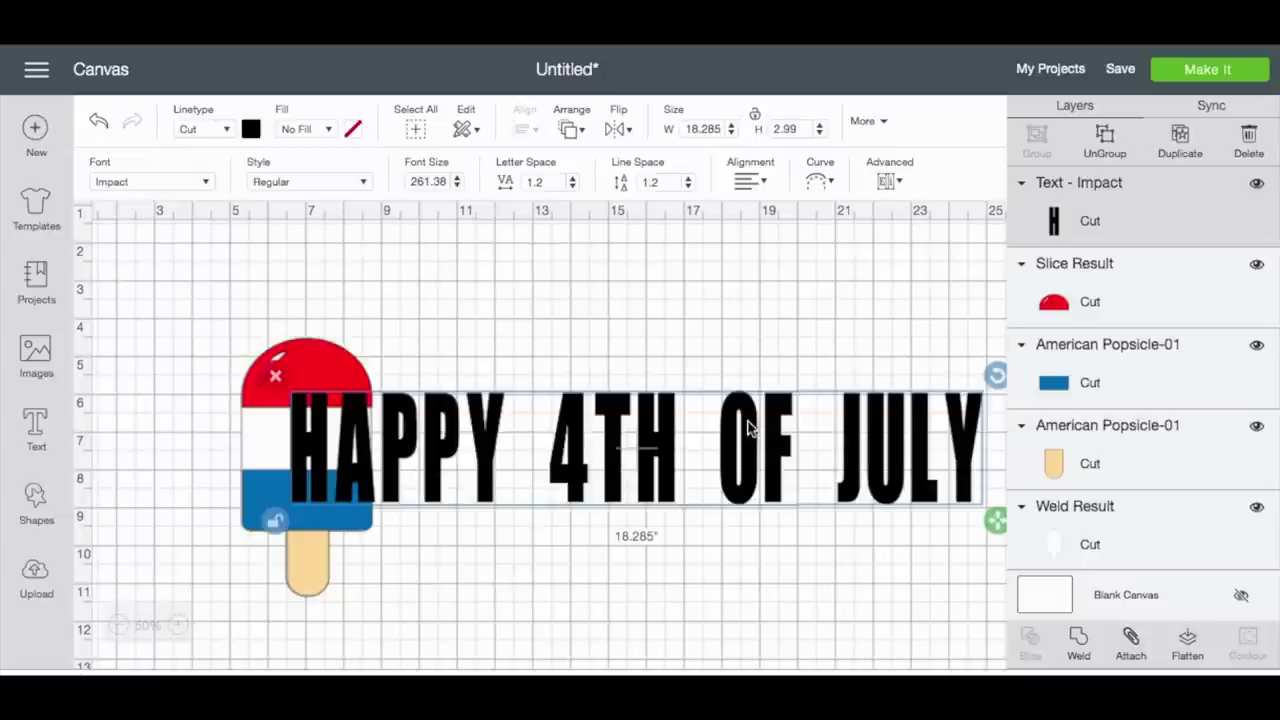
{"action": "left_click", "coordinate": [636, 446]}
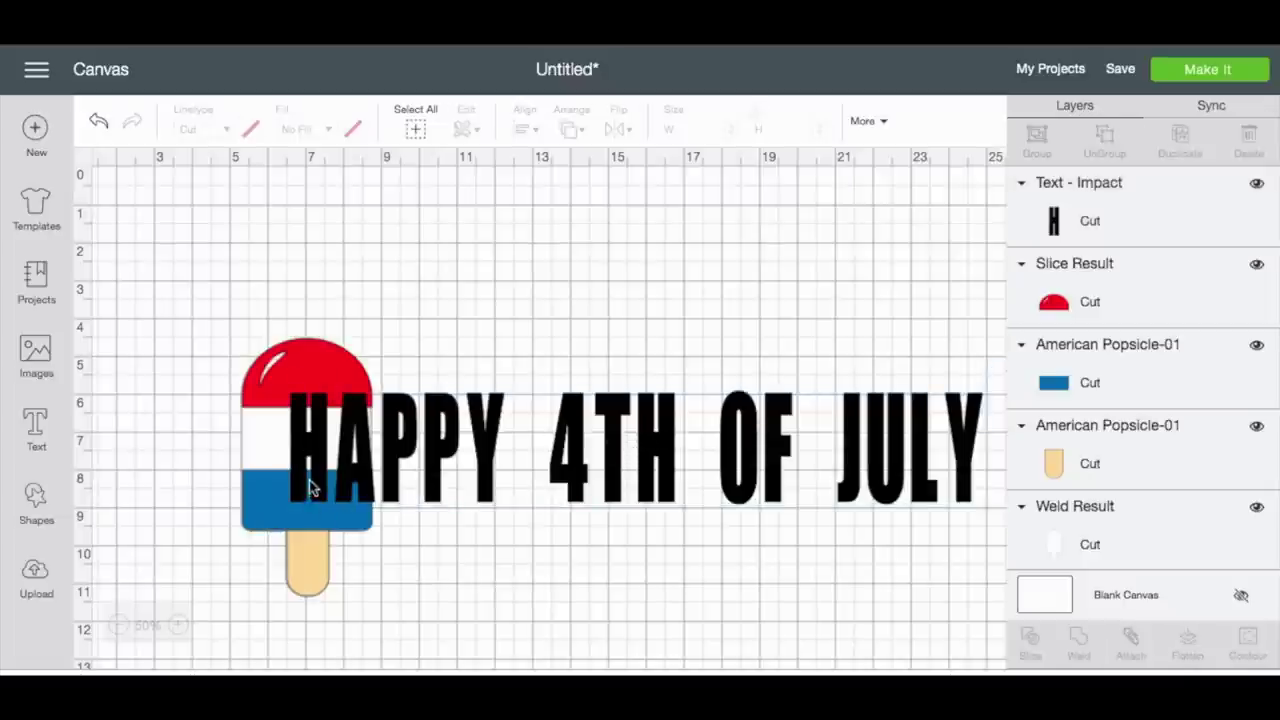
{"action": "left_click_drag", "start_coordinate": [297, 449], "coordinate": [281, 447]}
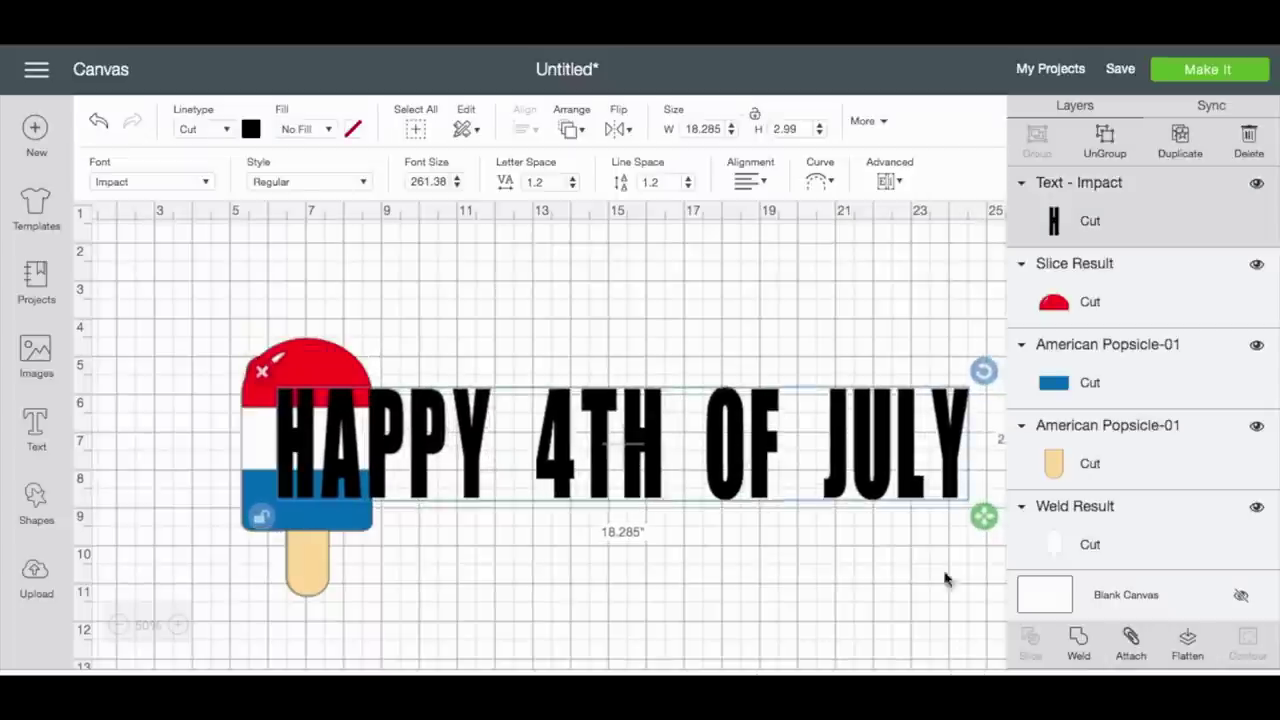
Stretch the HAPPY 4TH OF JULY text to 19.646 by 2.963 inches and move it up above the popsicle
{"action": "left_click_drag", "start_coordinate": [984, 516], "coordinate": [1020, 513]}
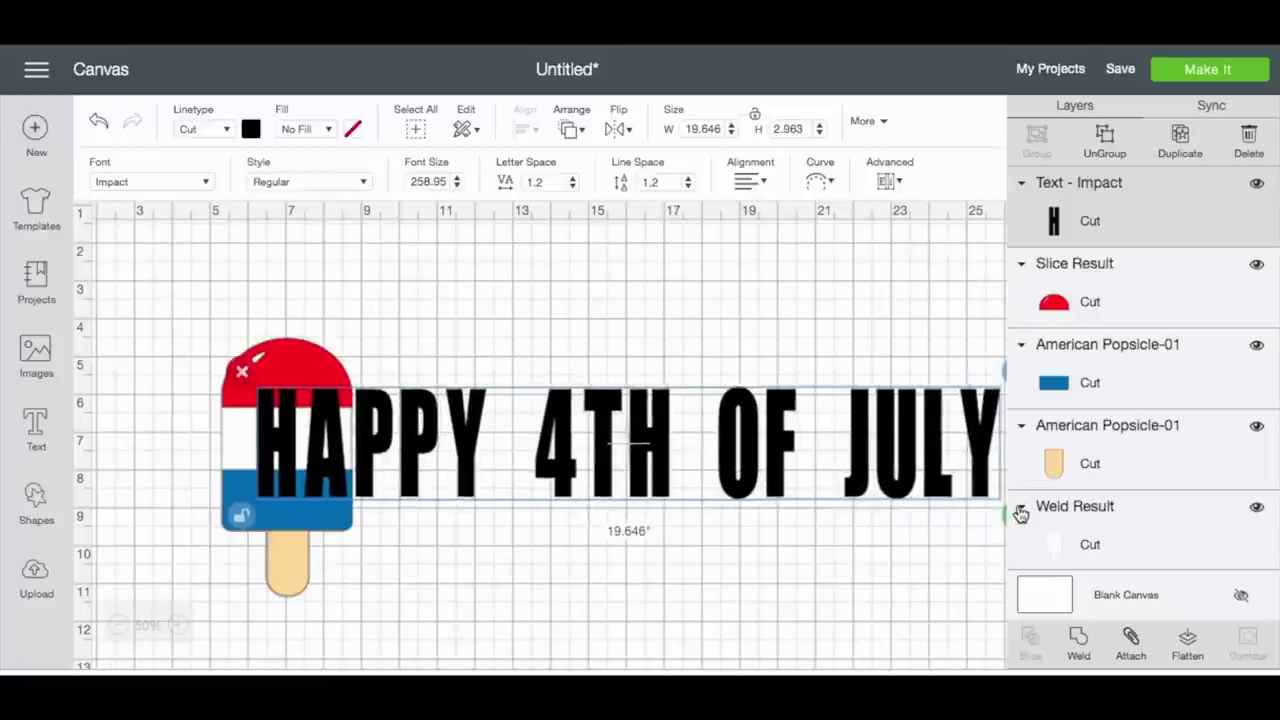
{"action": "mouse_move", "coordinate": [420, 434]}
{"action": "left_mouse_down"}
{"action": "mouse_move", "coordinate": [245, 228]}
{"action": "mouse_move", "coordinate": [254, 214]}
{"action": "mouse_move", "coordinate": [460, 445]}
{"action": "mouse_move", "coordinate": [433, 440]}
{"action": "left_mouse_up"}
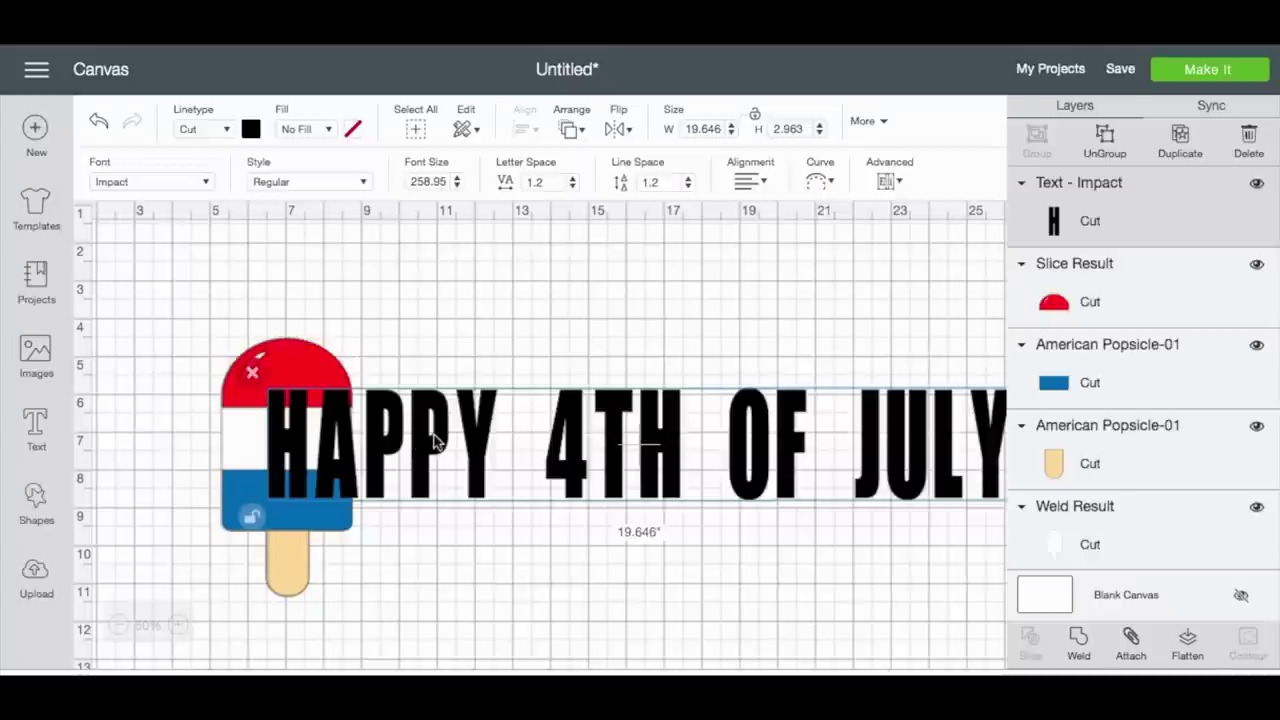
{"action": "left_click_drag", "start_coordinate": [663, 471], "coordinate": [732, 275]}
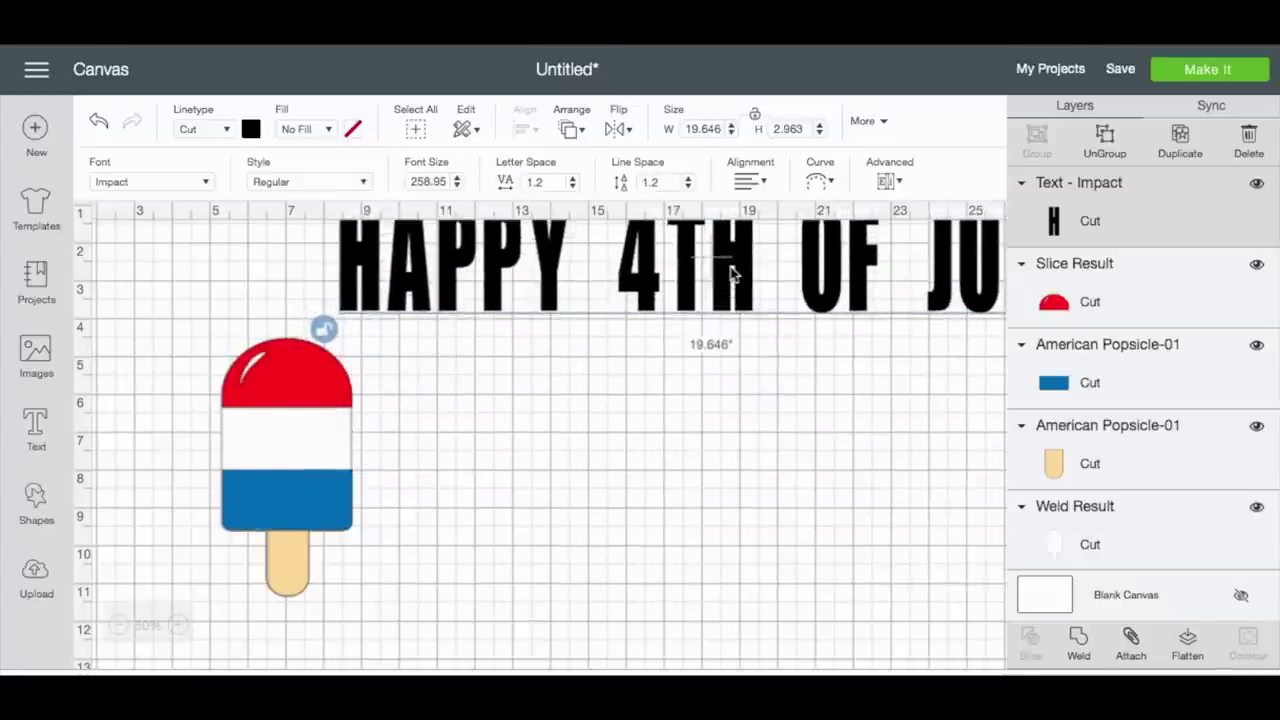
Recolour the text golden orange and place its first letters over the middle of the popsicle
{"action": "left_click", "coordinate": [251, 130]}
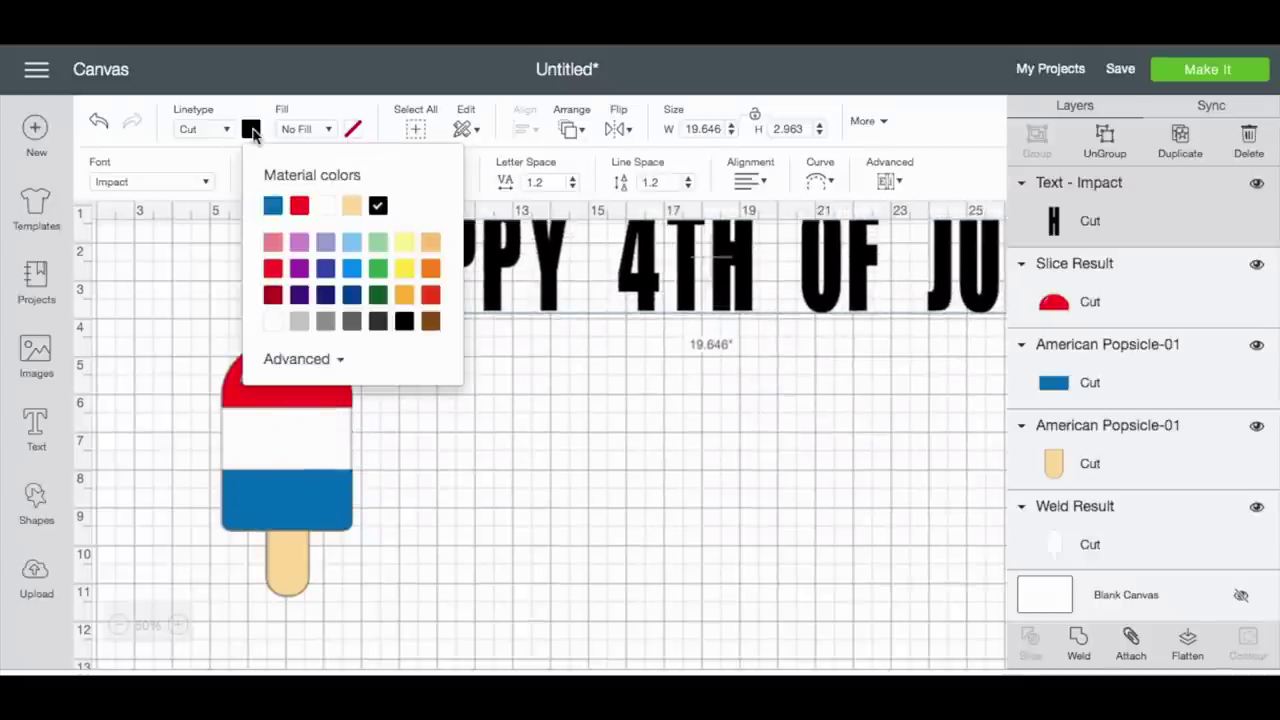
{"action": "left_click", "coordinate": [405, 294]}
{"action": "left_click", "coordinate": [525, 343]}
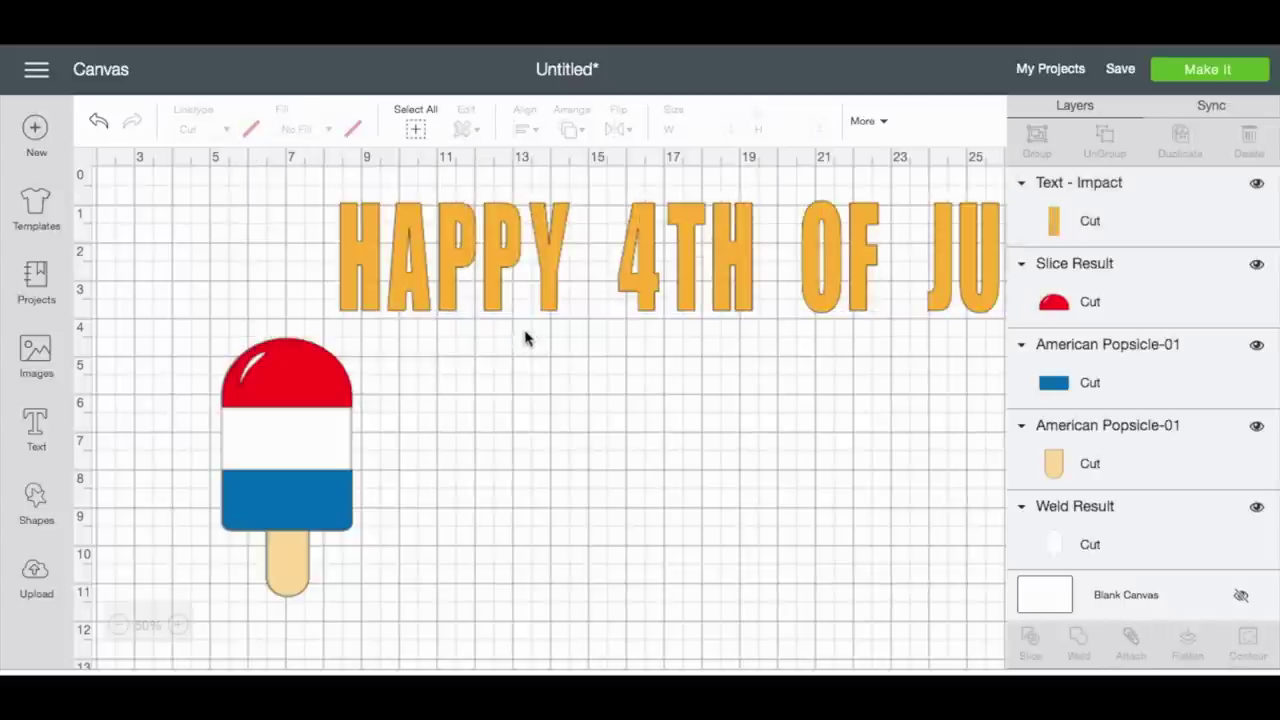
{"action": "left_click_drag", "start_coordinate": [534, 221], "coordinate": [458, 412]}
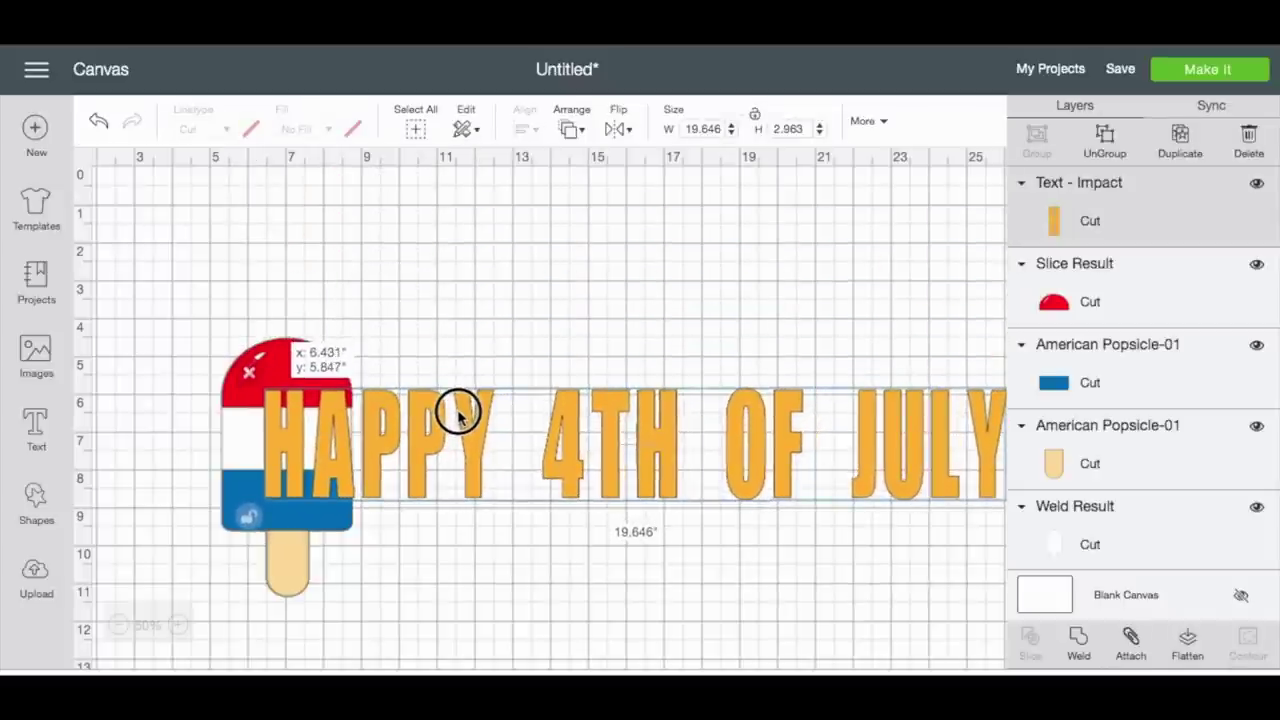
{"action": "left_click_drag", "start_coordinate": [458, 412], "coordinate": [463, 418]}
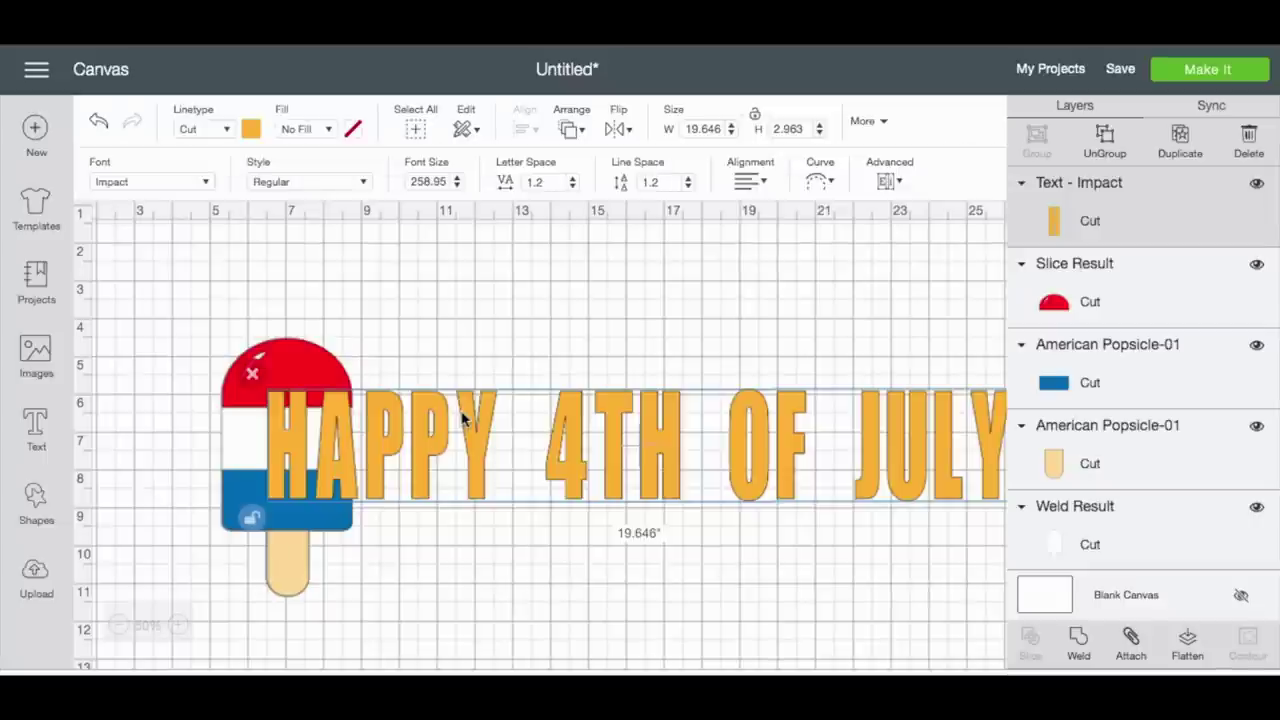
Change the text's colour back to black over the popsicle
{"action": "left_click", "coordinate": [251, 131]}
{"action": "left_click", "coordinate": [410, 332]}
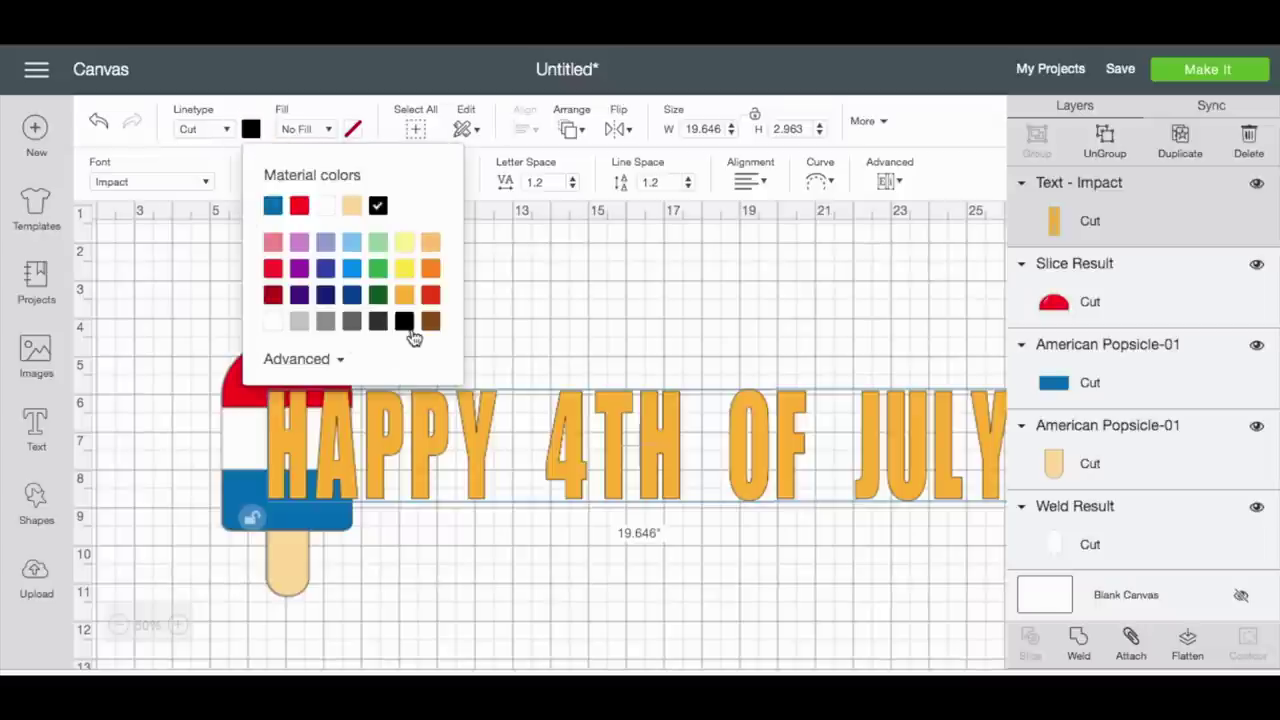
{"action": "left_click", "coordinate": [385, 432]}
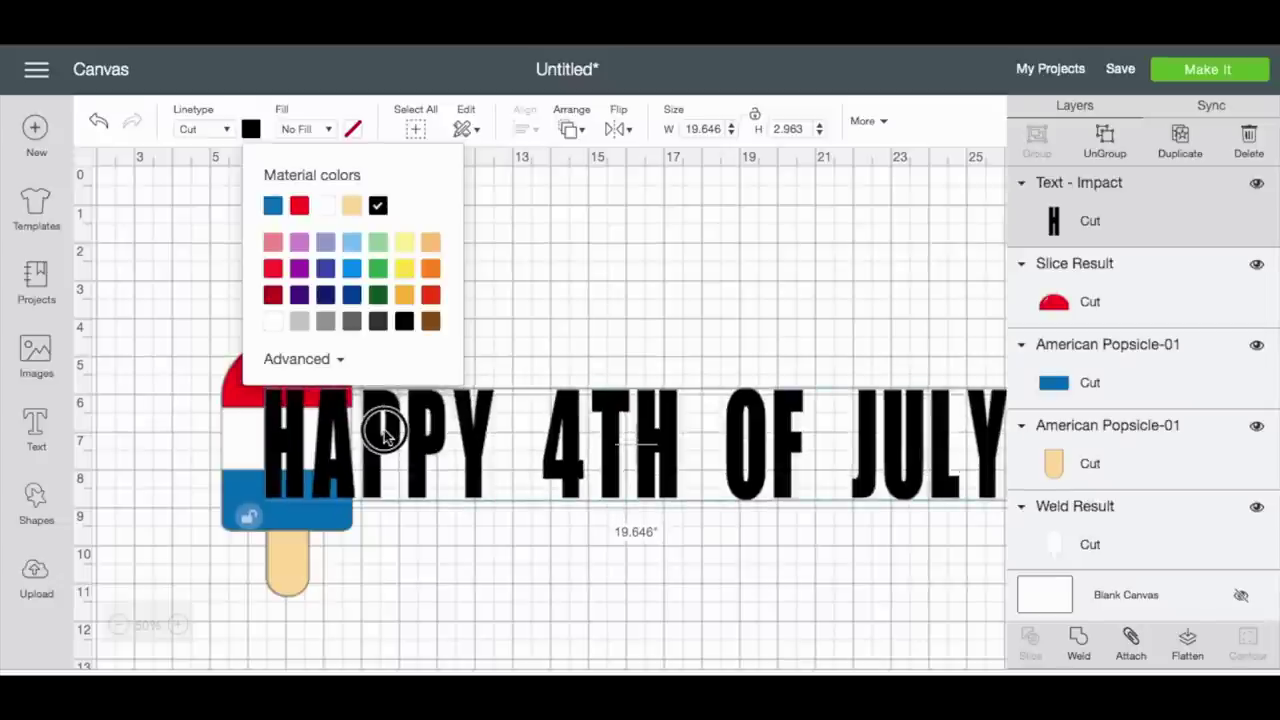
Recolour the HAPPY 4TH OF JULY text bright yellow
{"action": "left_click", "coordinate": [251, 131]}
{"action": "left_click", "coordinate": [408, 276]}
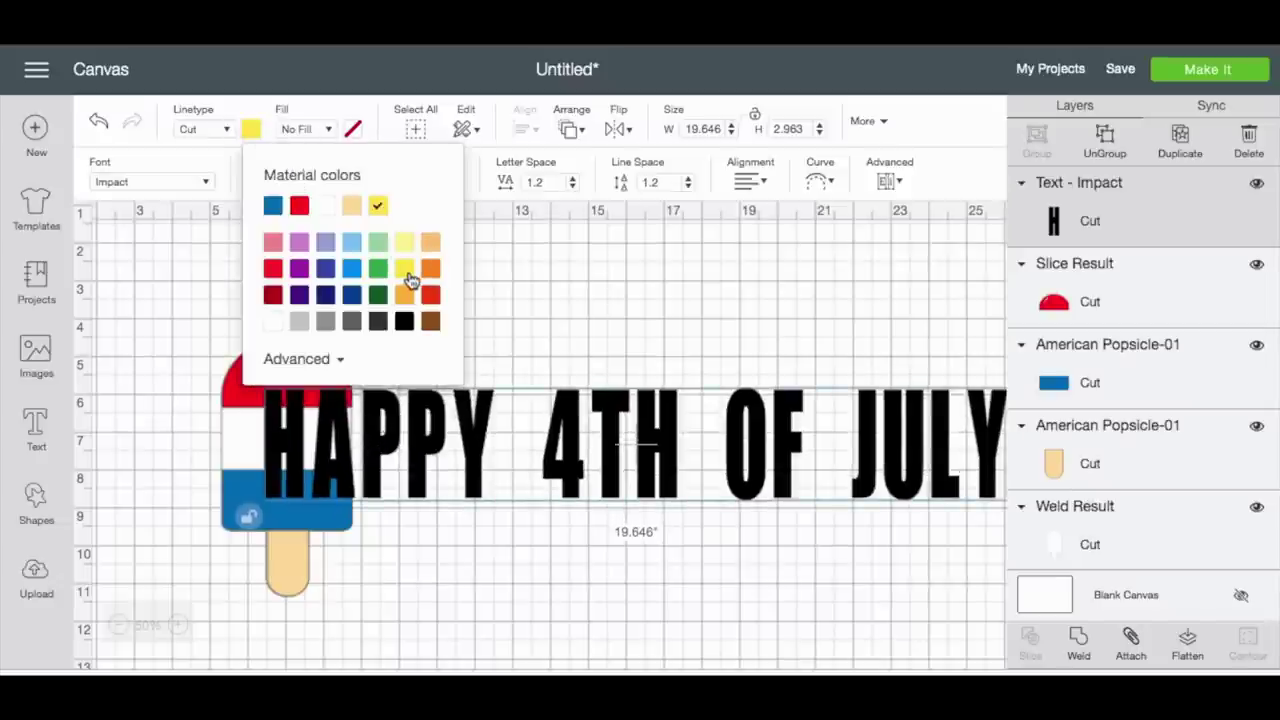
{"action": "left_click", "coordinate": [450, 452]}
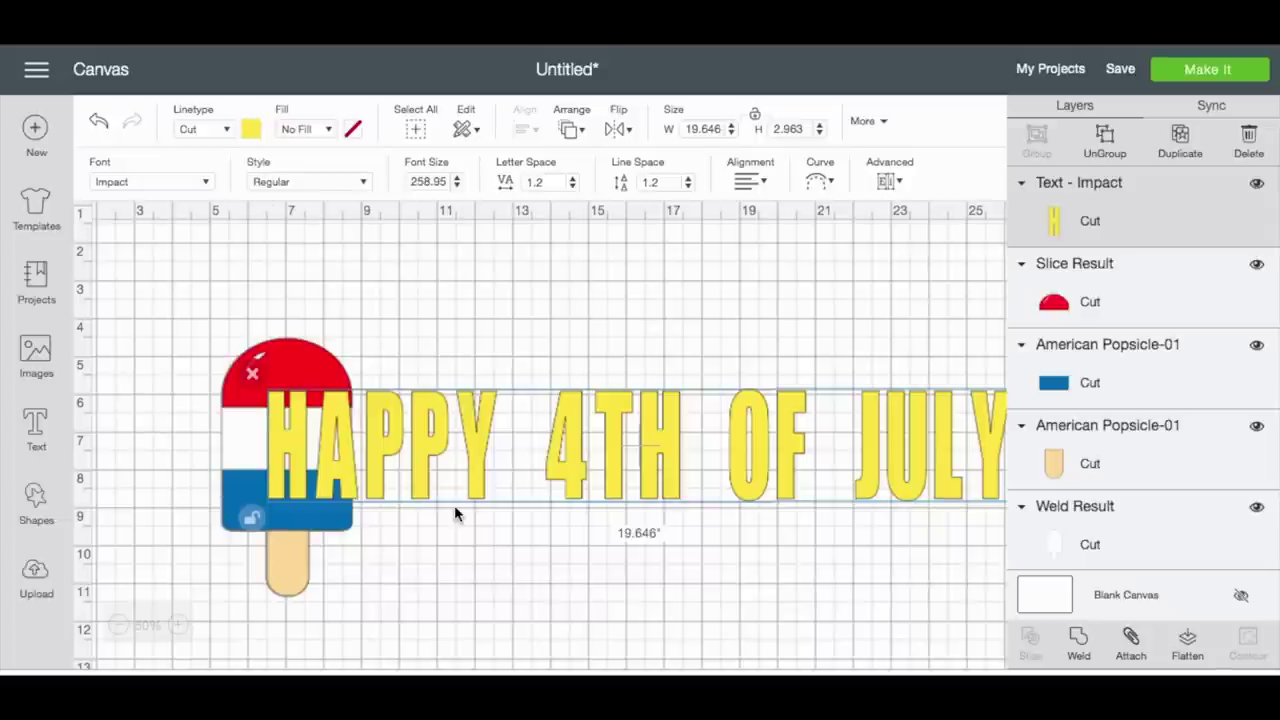
Move the yellow text above the popsicle so that it starts at about 3 inches on the horizontal ruler
{"action": "left_click_drag", "start_coordinate": [612, 420], "coordinate": [605, 235]}
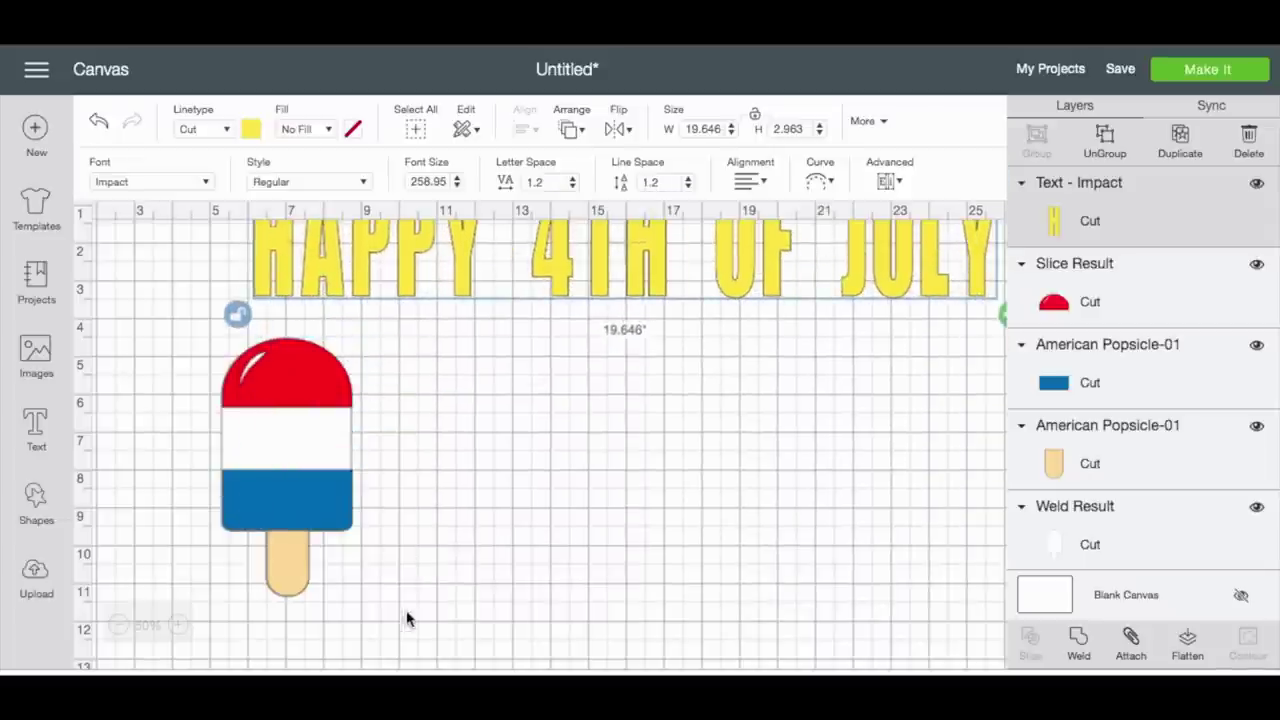
{"action": "left_click_drag", "start_coordinate": [306, 234], "coordinate": [137, 234]}
{"action": "left_click", "coordinate": [137, 234]}
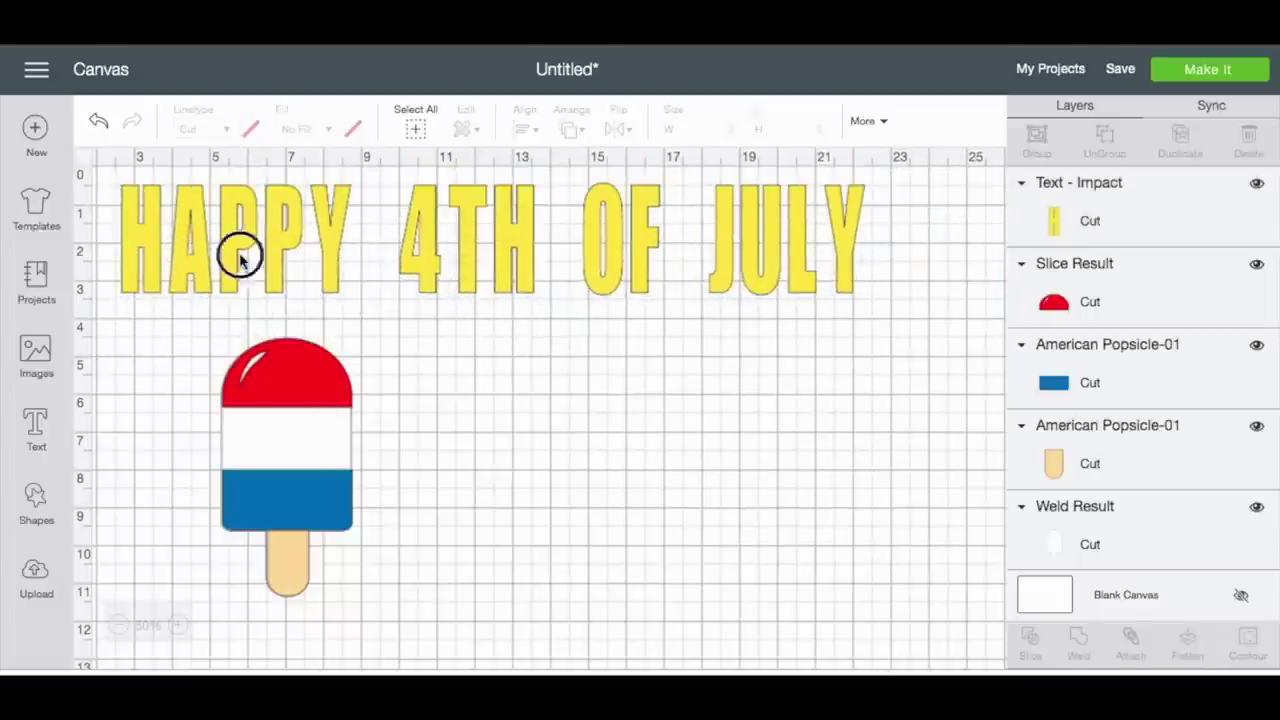
{"action": "left_click", "coordinate": [285, 262]}
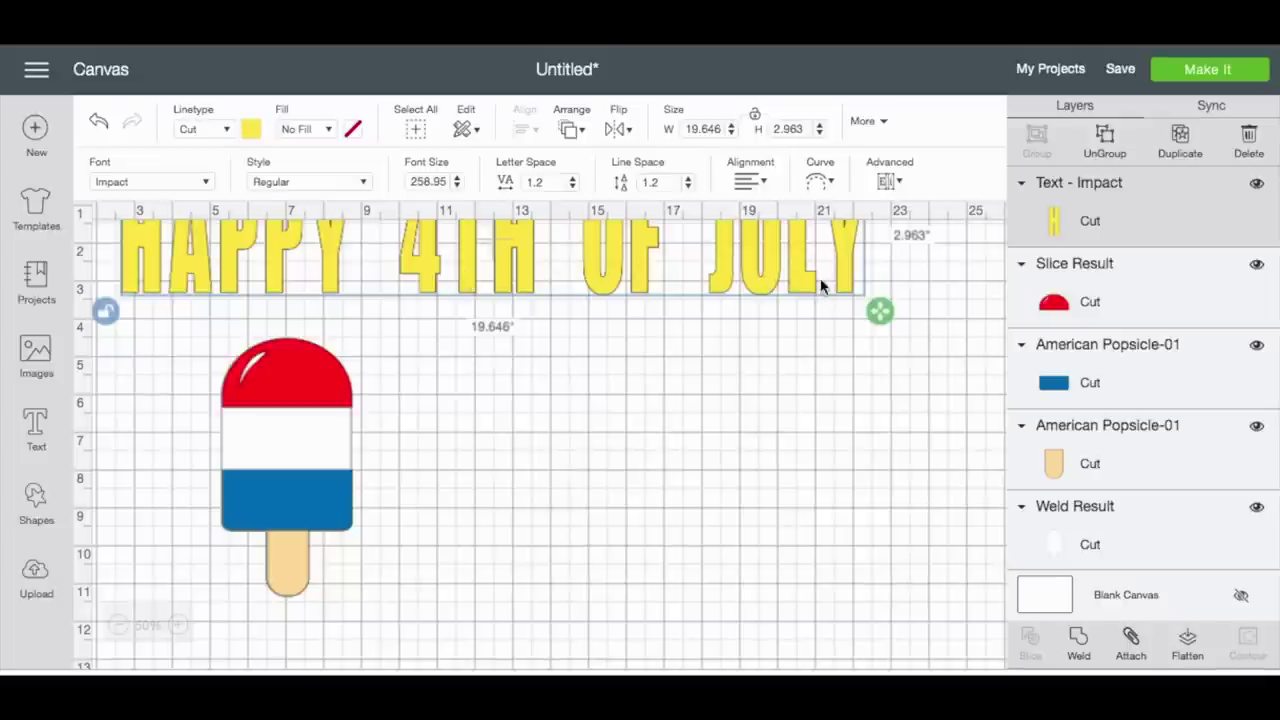
{"action": "left_click", "coordinate": [728, 325]}
{"action": "left_click", "coordinate": [497, 226]}
{"action": "mouse_move", "coordinate": [500, 245]}
{"action": "left_mouse_down"}
{"action": "mouse_move", "coordinate": [486, 286]}
{"action": "mouse_move", "coordinate": [313, 410]}
{"action": "mouse_move", "coordinate": [329, 449]}
{"action": "mouse_move", "coordinate": [480, 283]}
{"action": "mouse_move", "coordinate": [520, 260]}
{"action": "left_mouse_up"}
Ungroup the text into single letters and move the characters 4TH together onto the popsicle
{"action": "left_click", "coordinate": [1118, 137]}
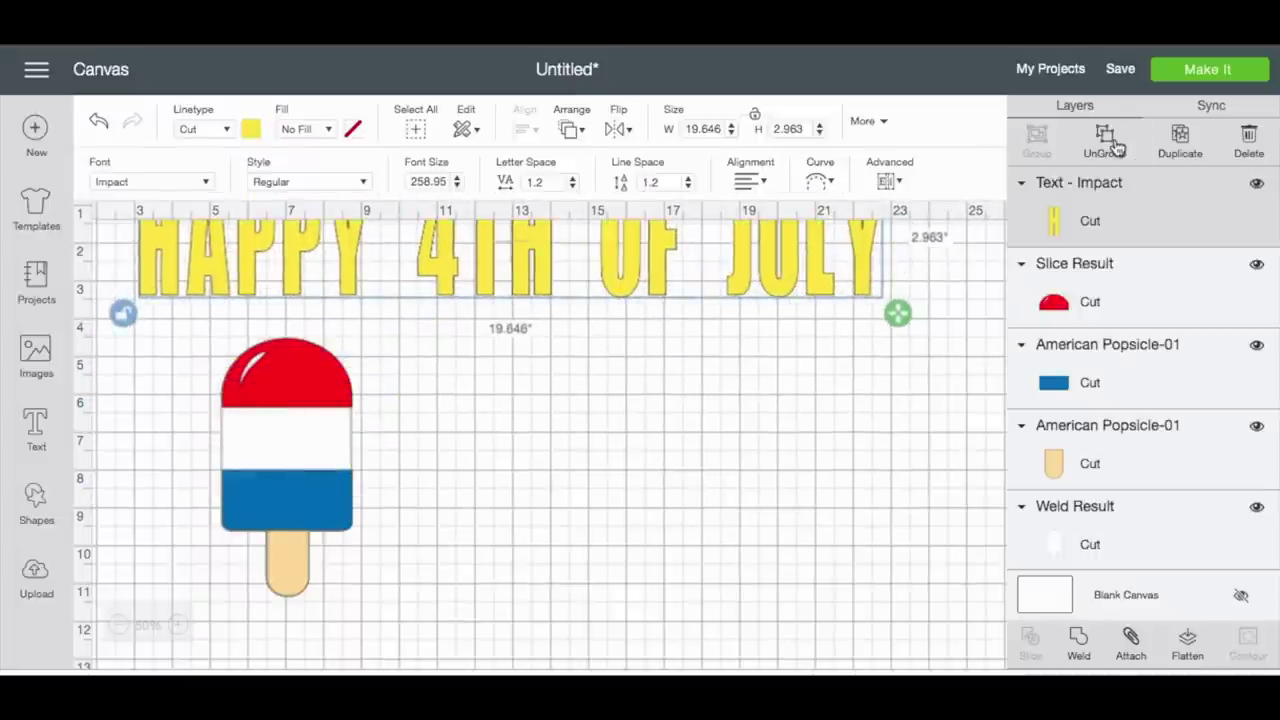
{"action": "left_click_drag", "start_coordinate": [572, 306], "coordinate": [284, 410]}
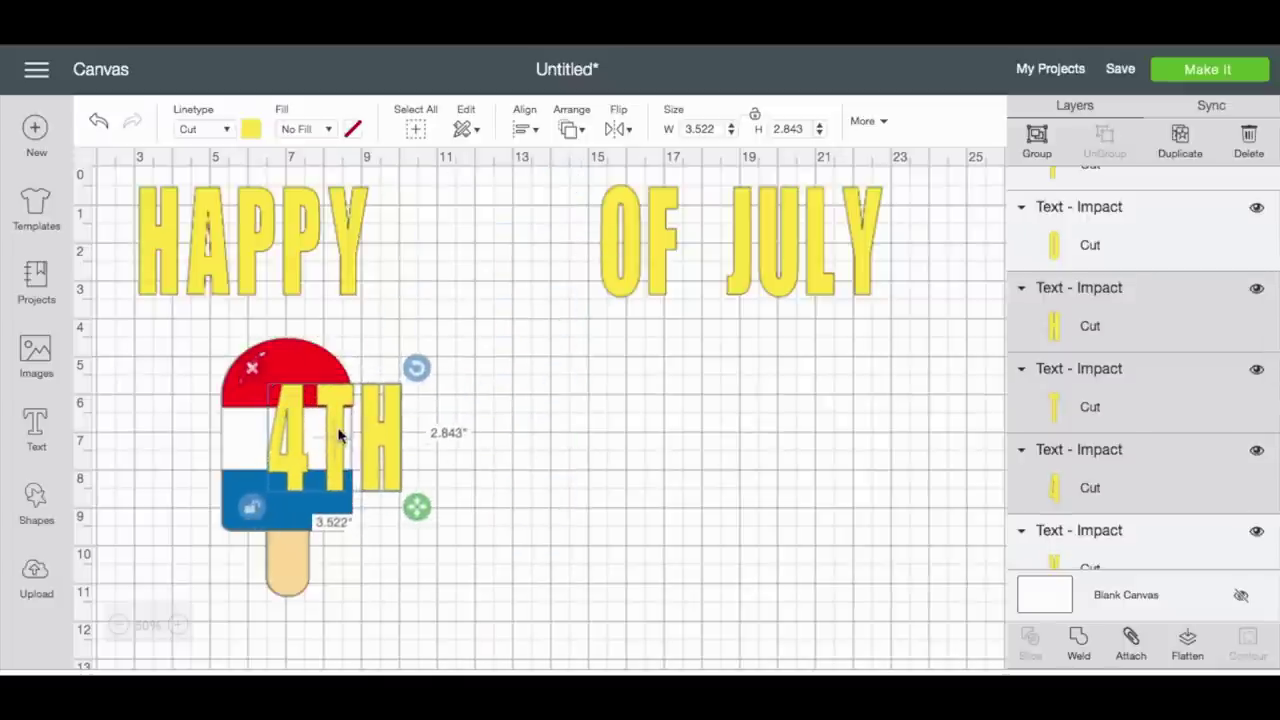
{"action": "left_click", "coordinate": [490, 450]}
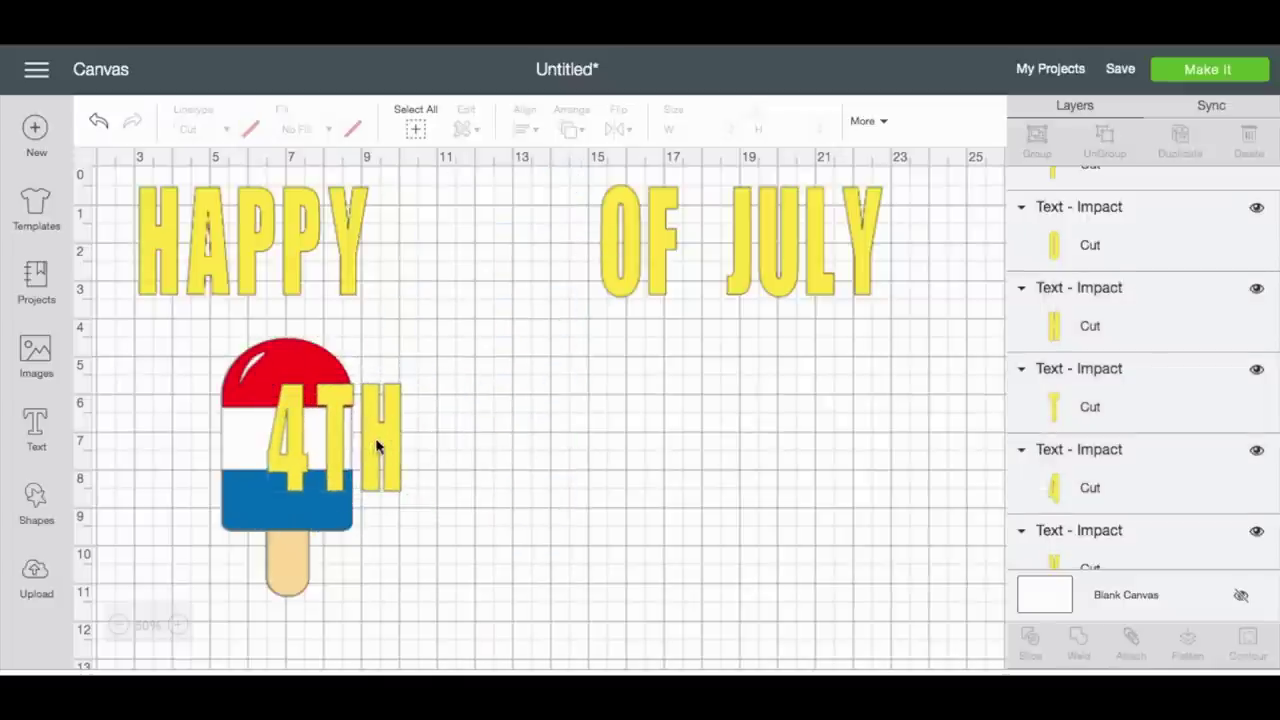
Lock the proportions of the letters T and H and shrink them to about 1.4 inches tall as a superscript beside the 4
{"action": "left_click", "coordinate": [362, 441]}
{"action": "left_click", "coordinate": [338, 428]}
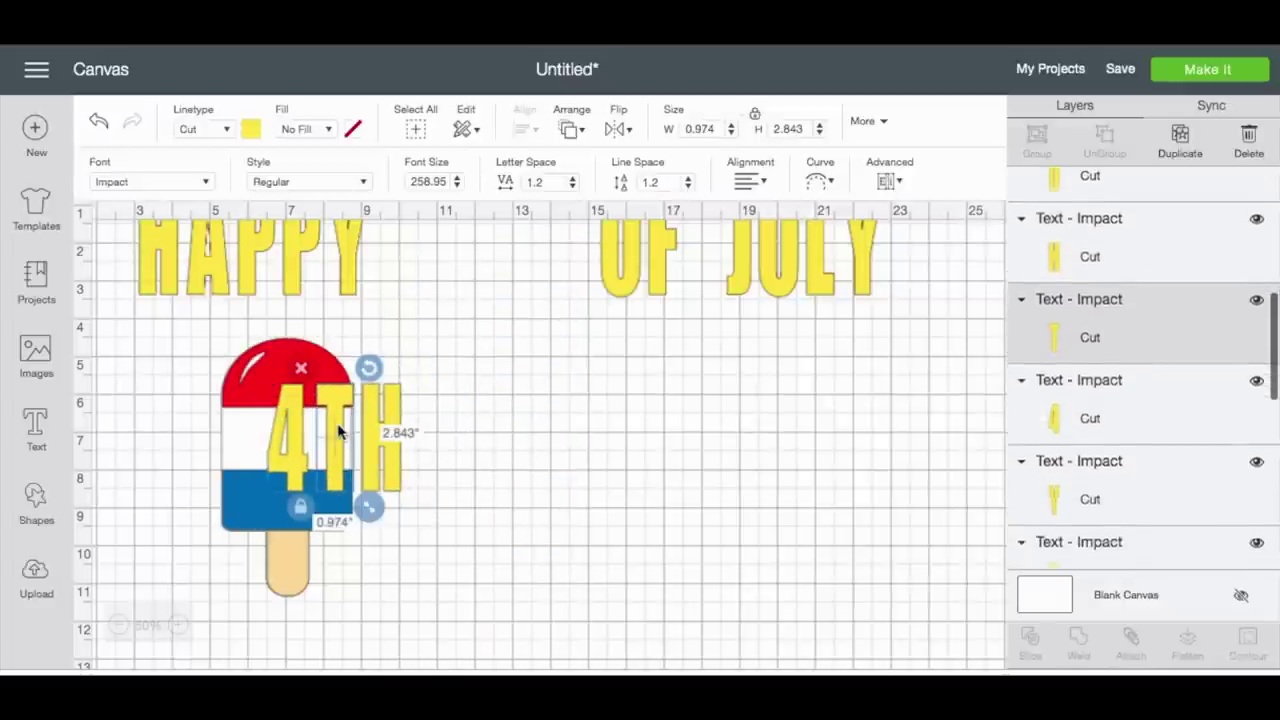
{"action": "left_click", "coordinate": [394, 430], "text": "shift"}
{"action": "left_click", "coordinate": [300, 507]}
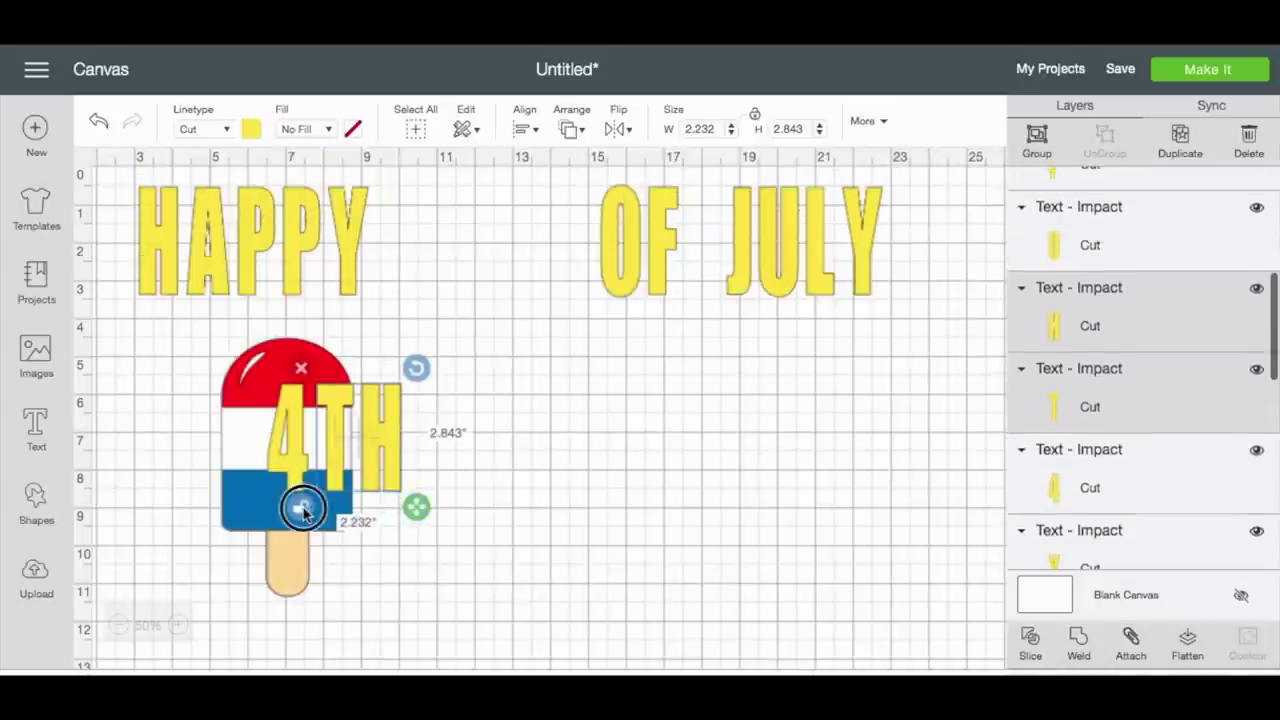
{"action": "left_click_drag", "start_coordinate": [415, 506], "coordinate": [330, 405]}
Move the popsicle together with the 4TH characters to about 9 inches along the horizontal ruler
{"action": "left_click_drag", "start_coordinate": [455, 558], "coordinate": [206, 380]}
{"action": "left_click_drag", "start_coordinate": [280, 395], "coordinate": [426, 340]}
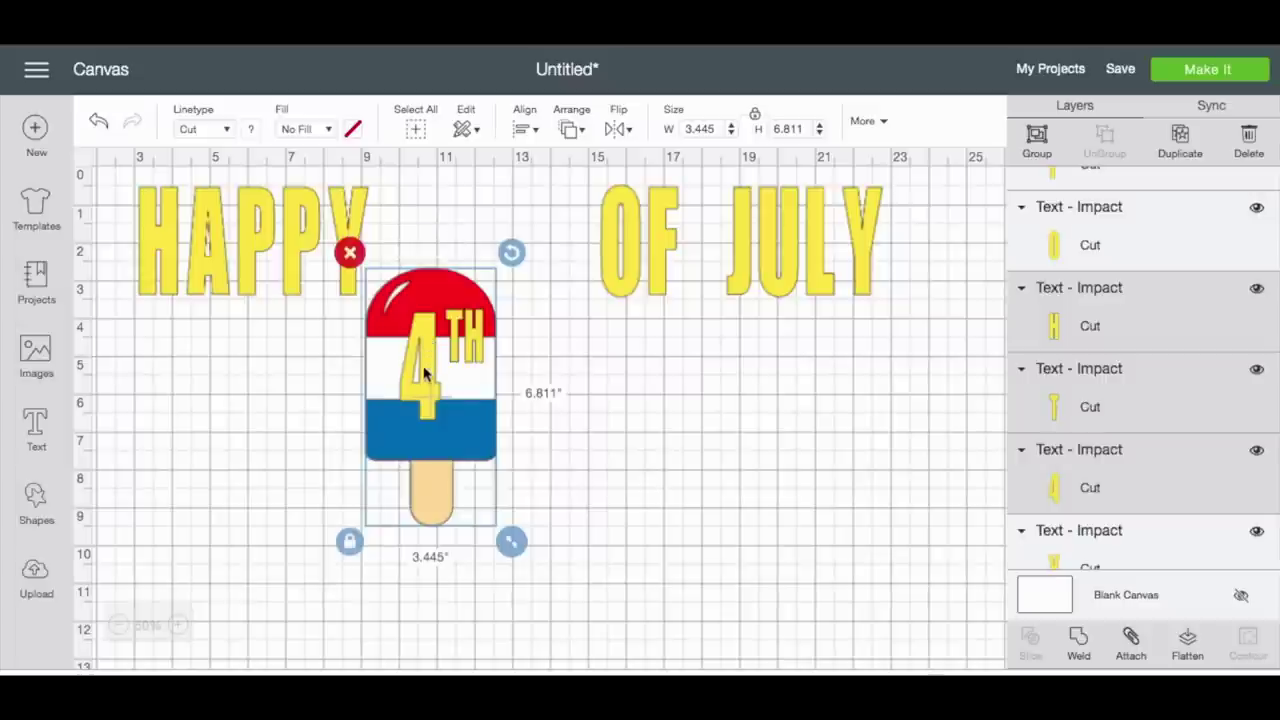
{"action": "left_click", "coordinate": [549, 414]}
Move the 4, T and H one by one off the popsicle into the gap between HAPPY and OF
{"action": "left_click", "coordinate": [422, 403]}
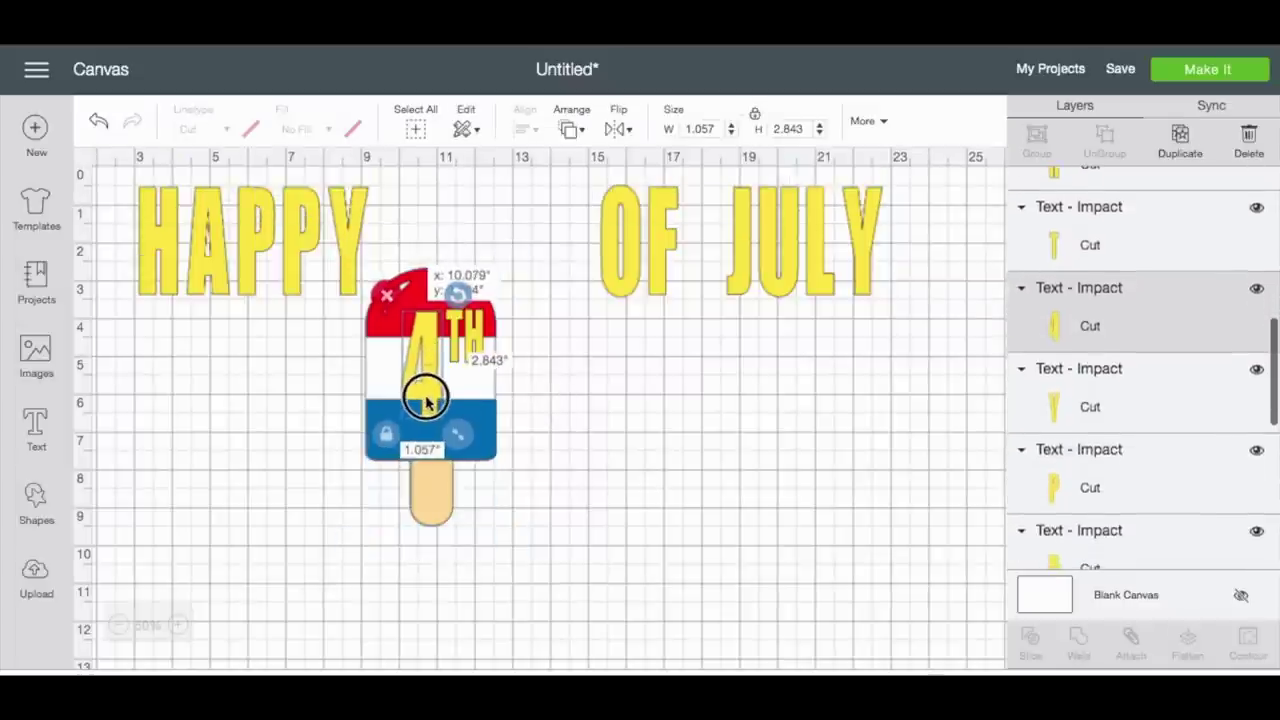
{"action": "left_click_drag", "start_coordinate": [445, 366], "coordinate": [503, 277]}
{"action": "left_click_drag", "start_coordinate": [465, 338], "coordinate": [560, 266]}
{"action": "left_click", "coordinate": [477, 338]}
{"action": "left_click_drag", "start_coordinate": [477, 338], "coordinate": [575, 273]}
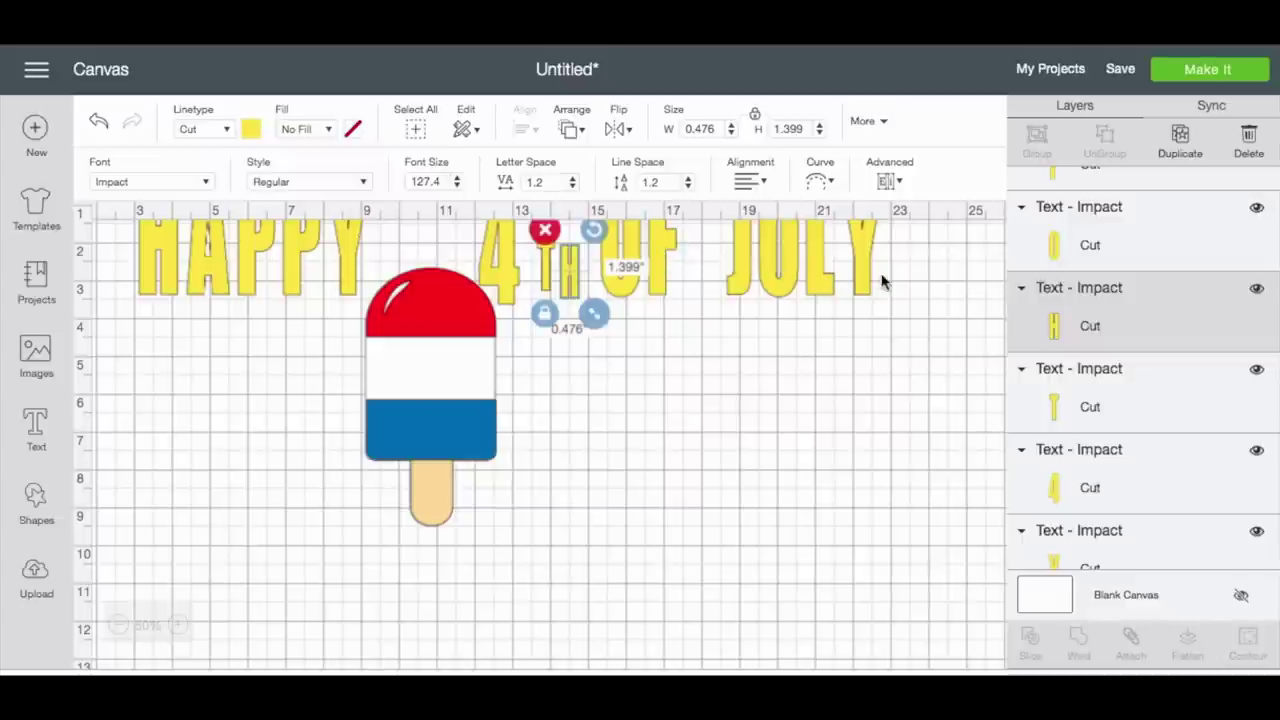
Select all popsicle layers and move them below HAPPY, at about 2.5 inches along the horizontal ruler
{"action": "left_click_drag", "start_coordinate": [518, 553], "coordinate": [337, 297]}
{"action": "left_click", "coordinate": [529, 420]}
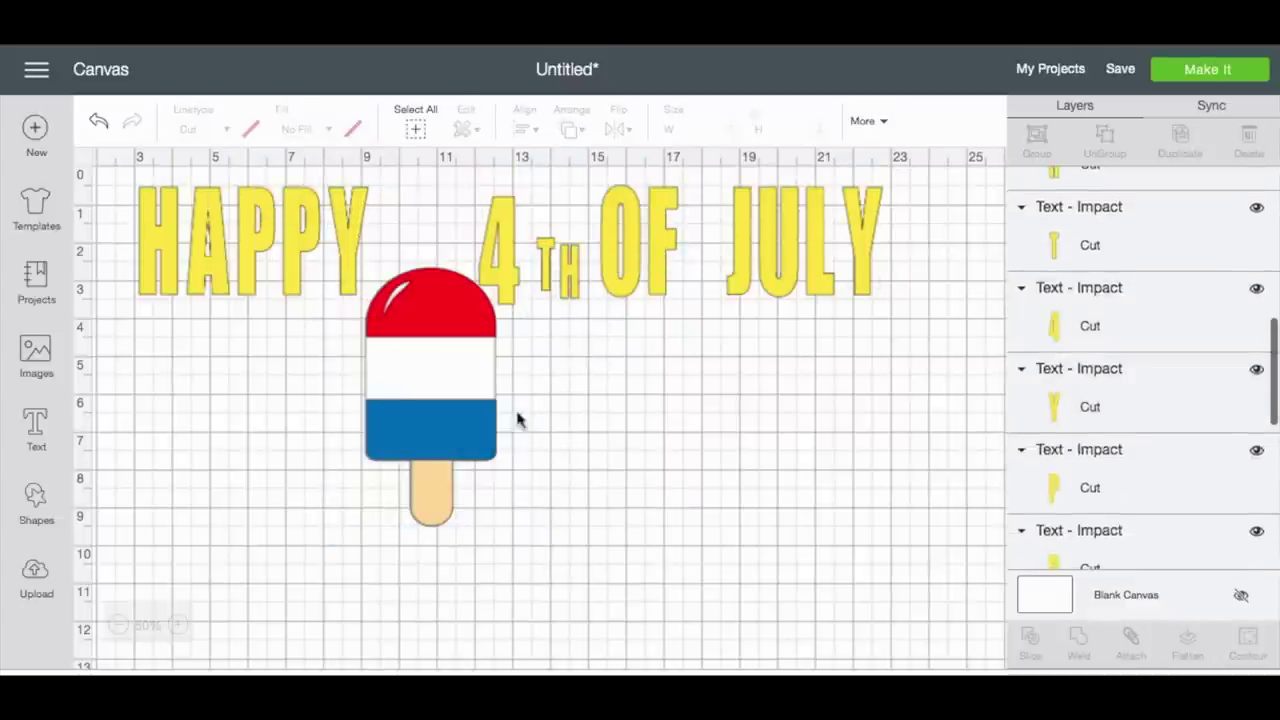
{"action": "left_click_drag", "start_coordinate": [491, 549], "coordinate": [172, 374]}
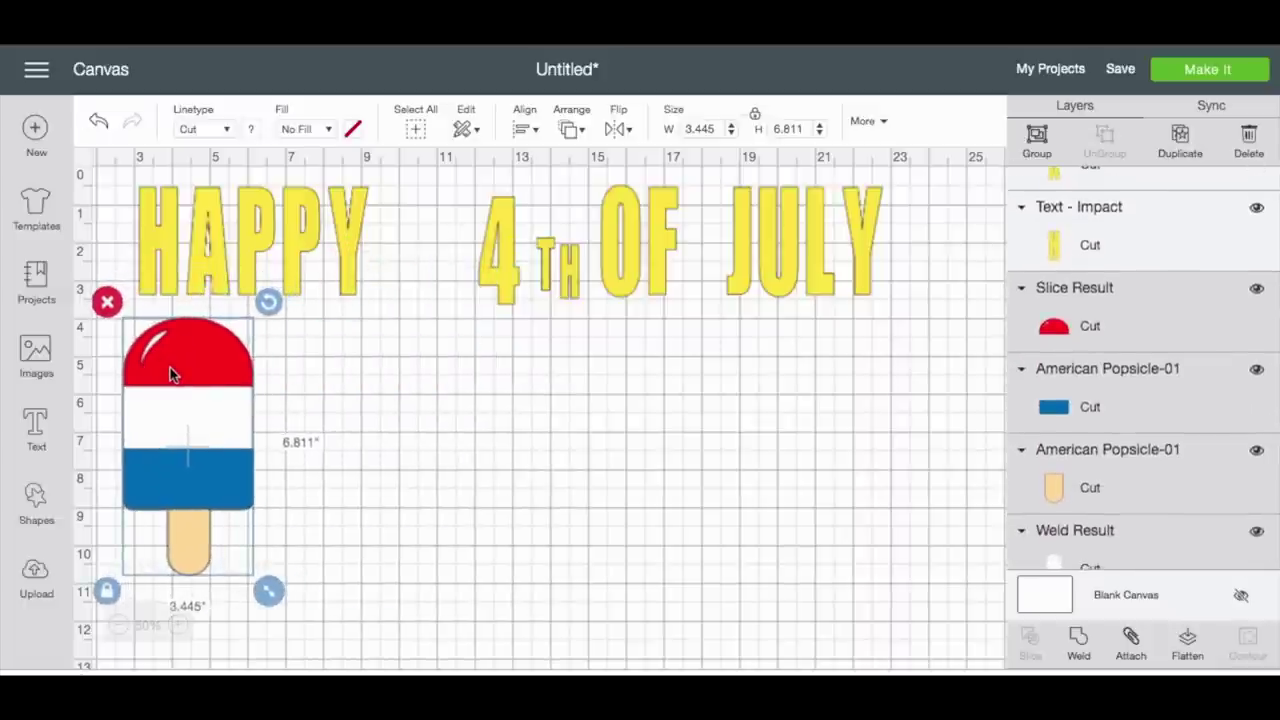
Duplicate the complete popsicle eleven times to make a cascading row of twelve popsicles
{"action": "left_click_drag", "start_coordinate": [294, 577], "coordinate": [97, 334]}
{"action": "left_click", "coordinate": [1198, 145]}
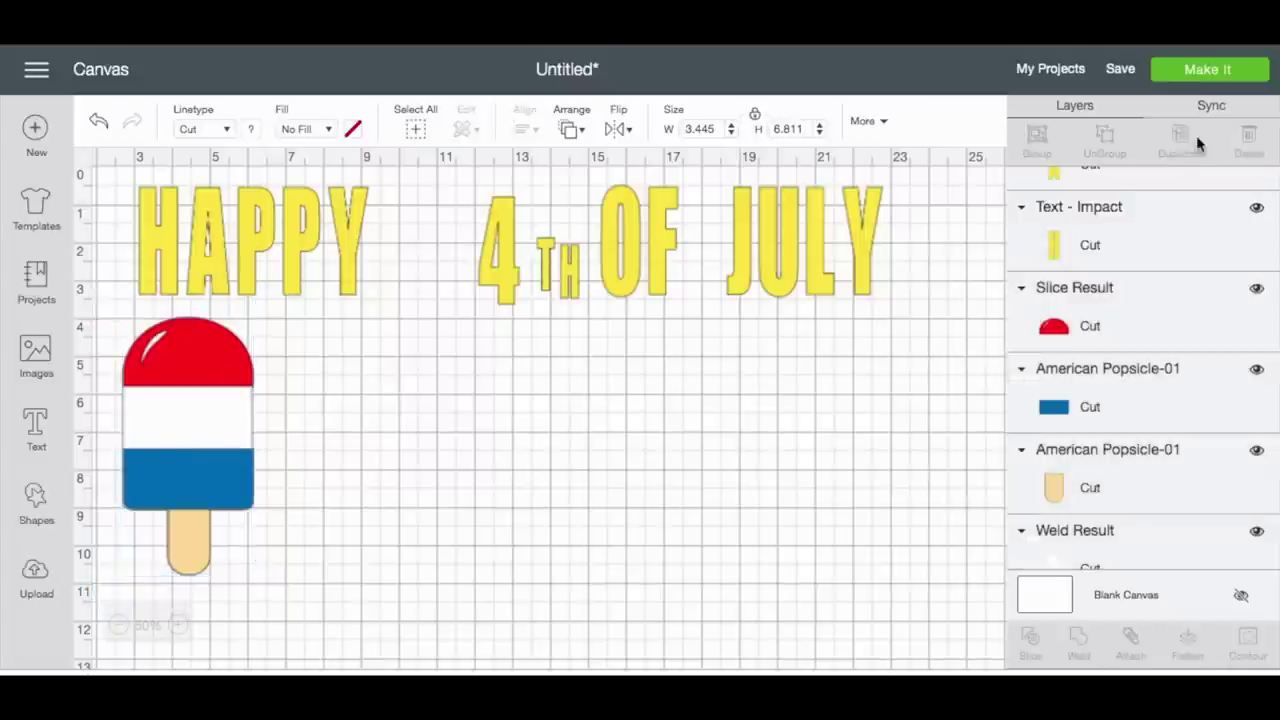
{"action": "left_click", "coordinate": [1198, 145]}
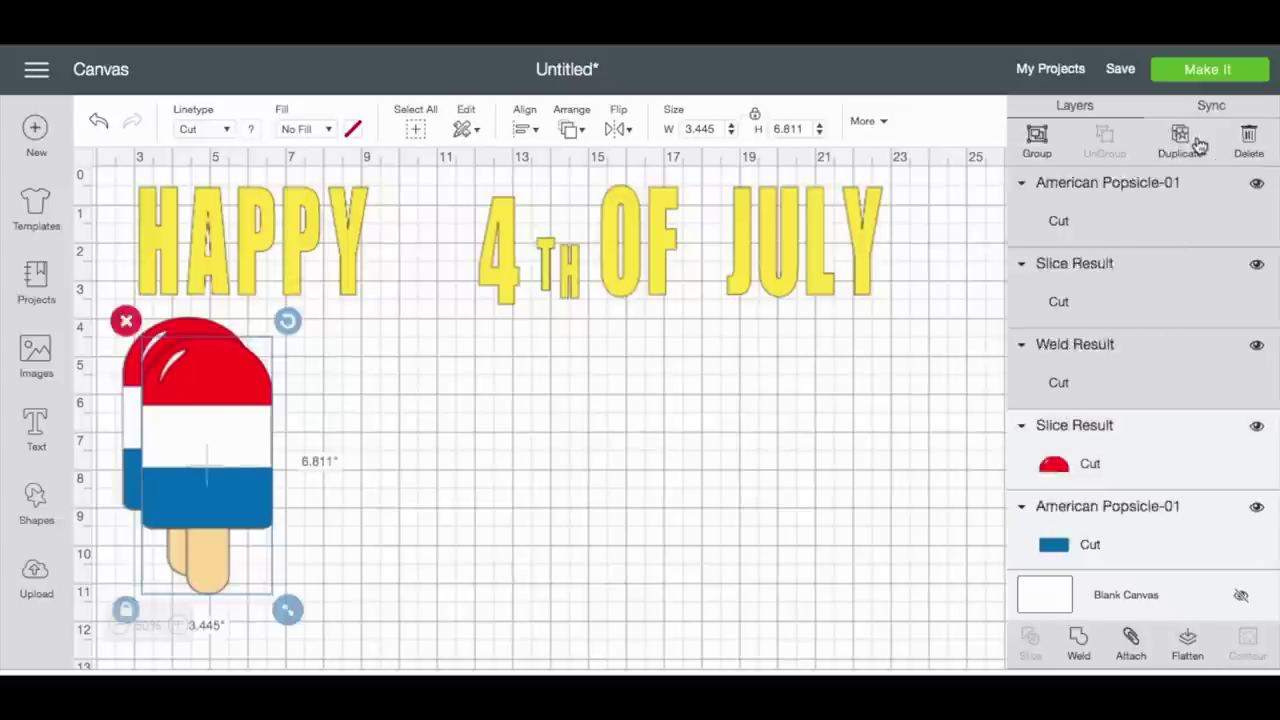
{"action": "left_click", "coordinate": [1198, 145]}
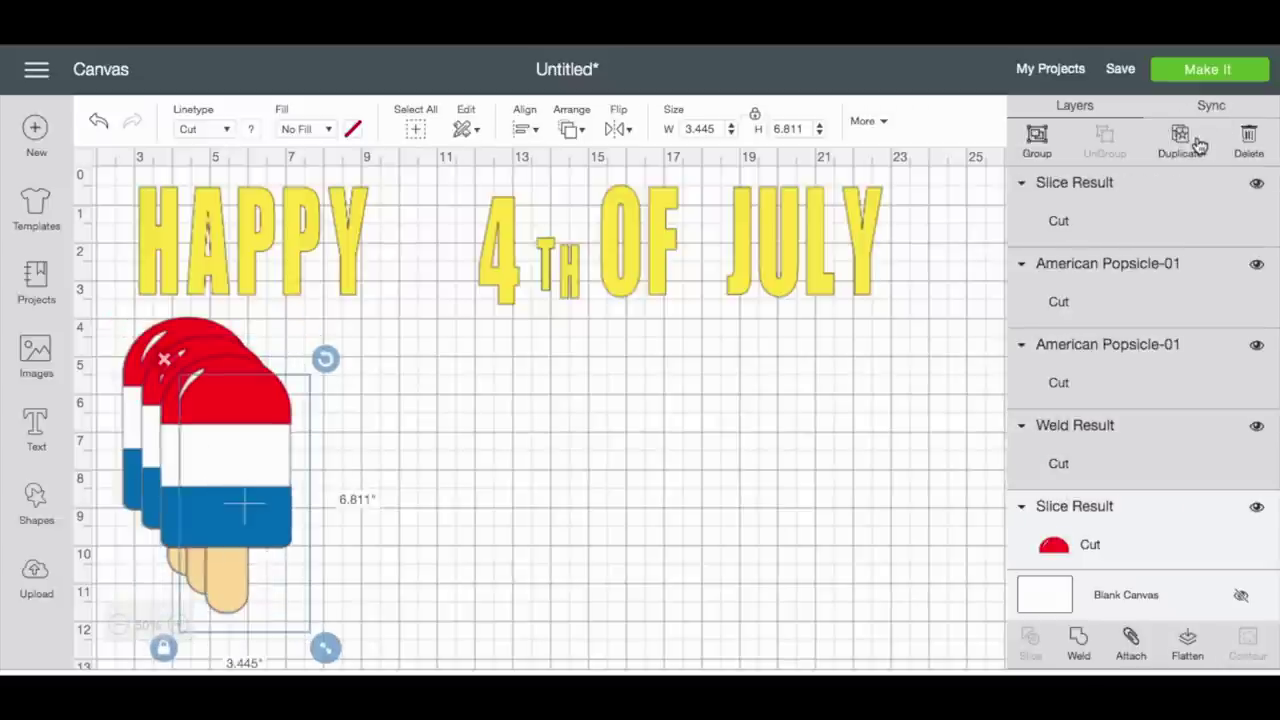
{"action": "left_click", "coordinate": [1198, 145]}
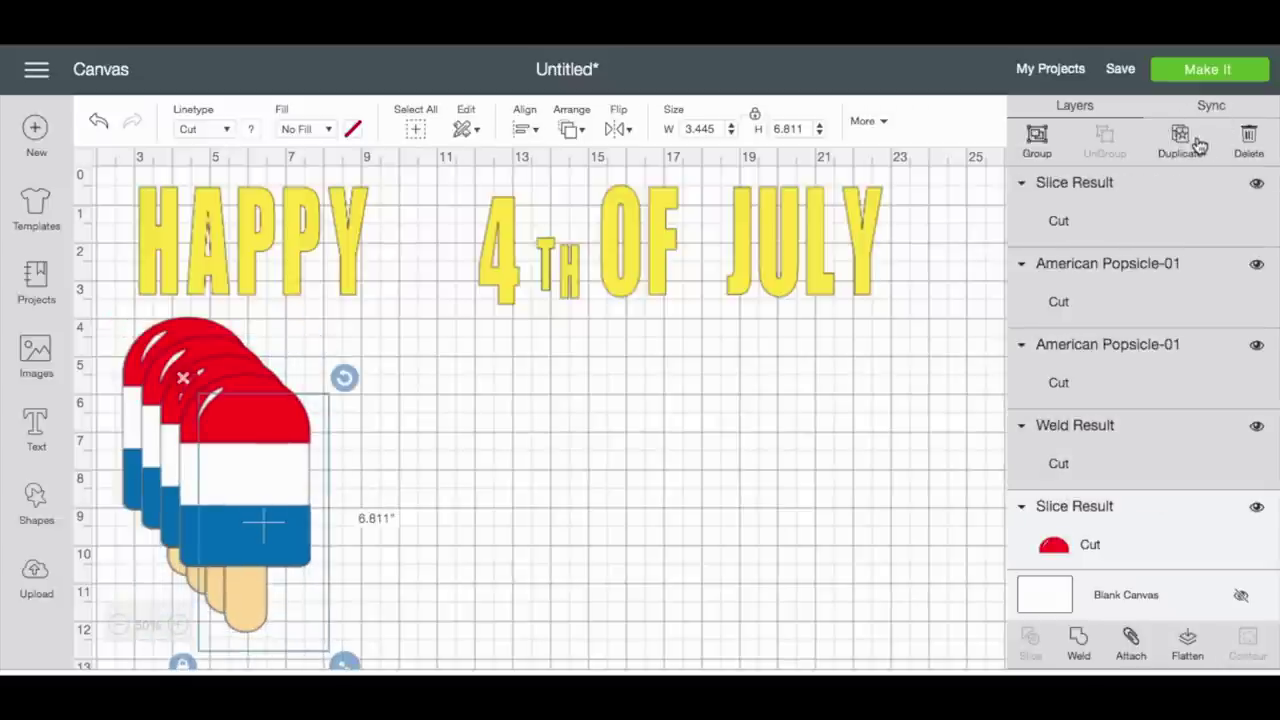
{"action": "left_click", "coordinate": [1198, 145]}
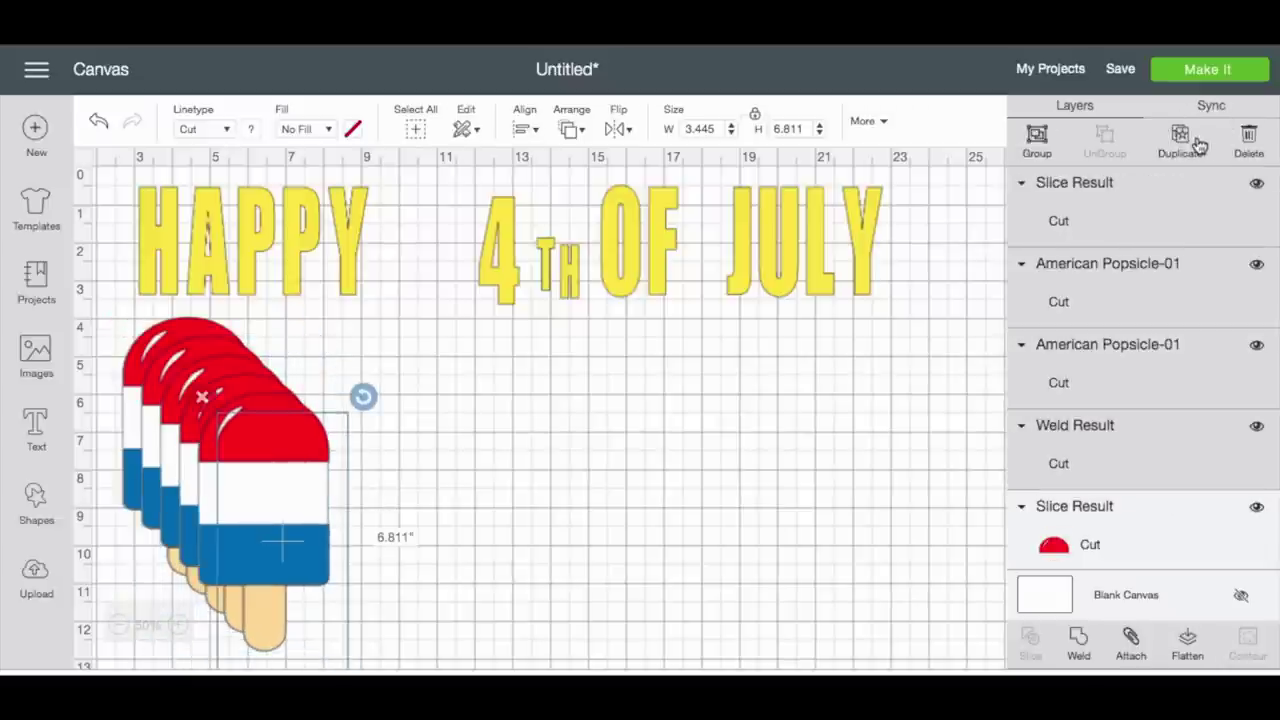
{"action": "left_click", "coordinate": [1198, 145]}
{"action": "left_click", "coordinate": [1199, 145]}
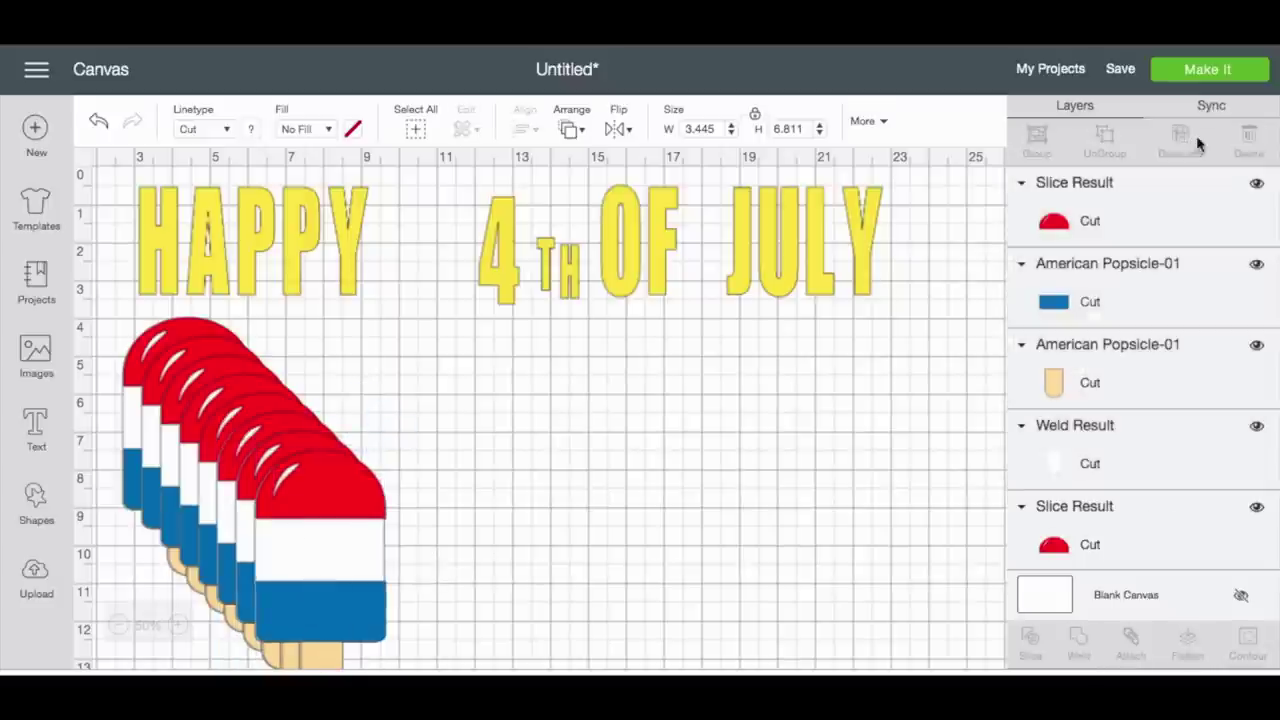
{"action": "left_click", "coordinate": [1199, 145]}
{"action": "left_click", "coordinate": [1199, 145]}
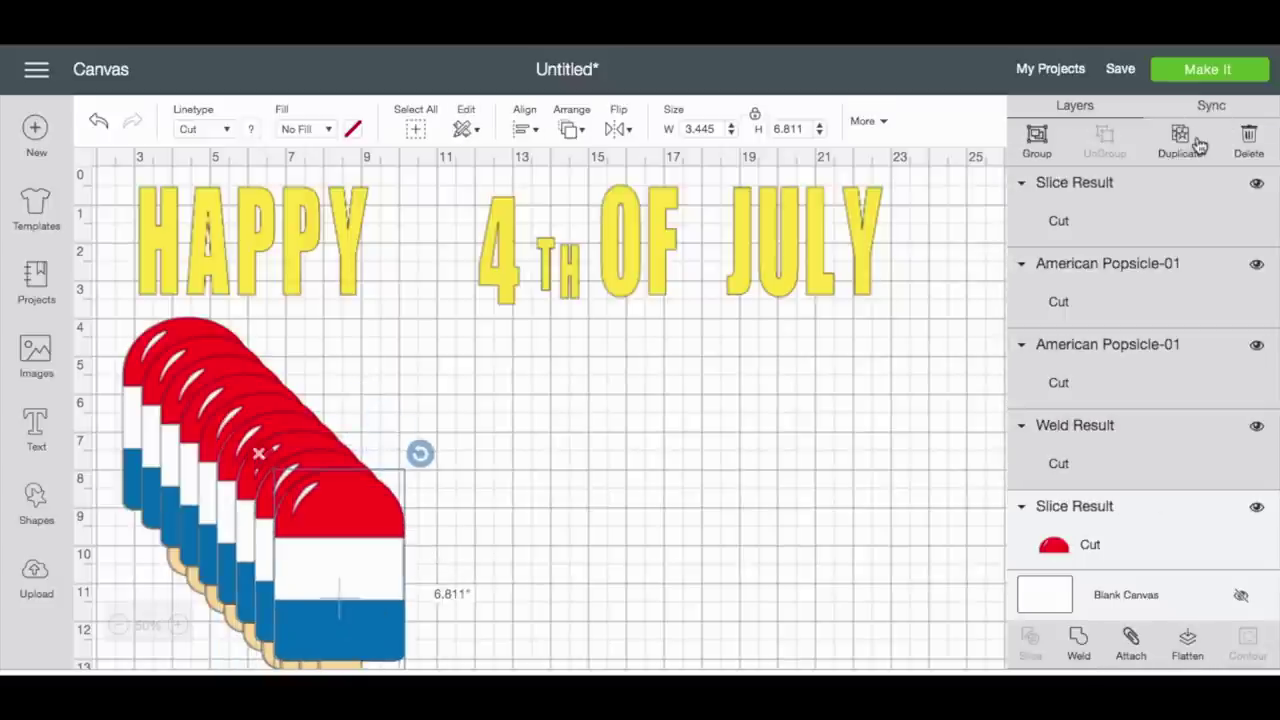
{"action": "left_click", "coordinate": [1199, 145]}
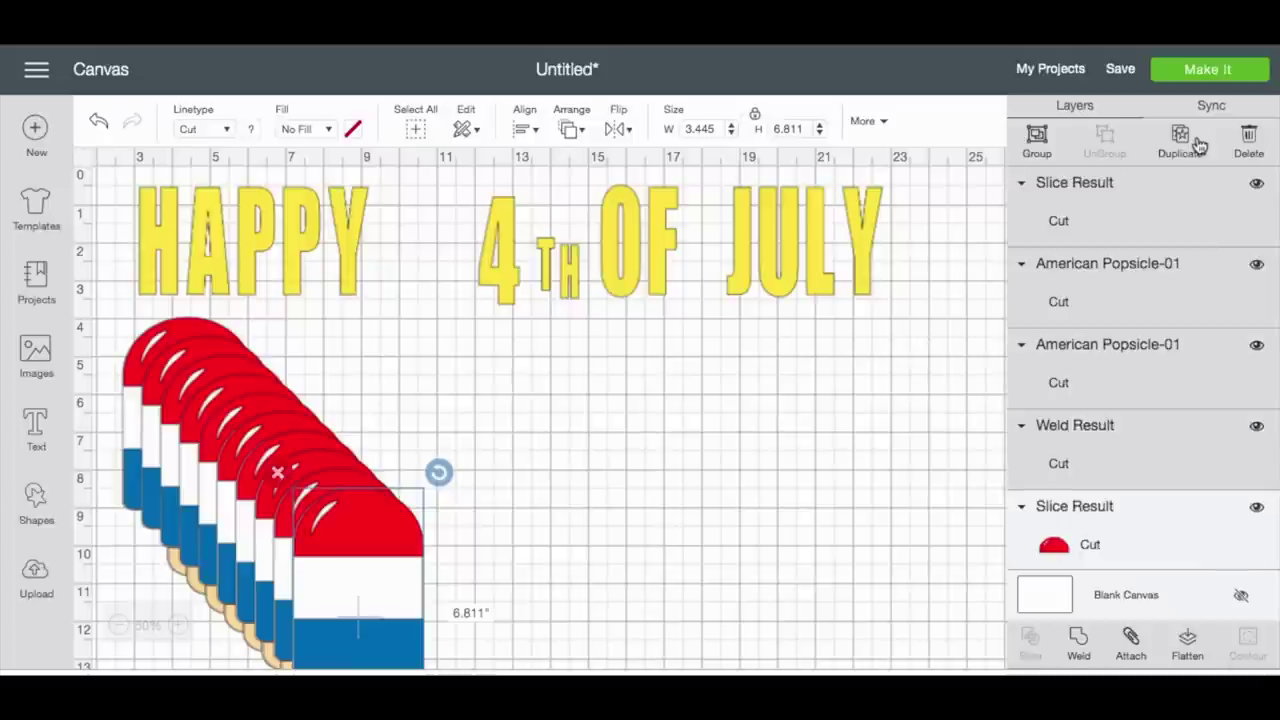
{"action": "left_click", "coordinate": [1199, 145]}
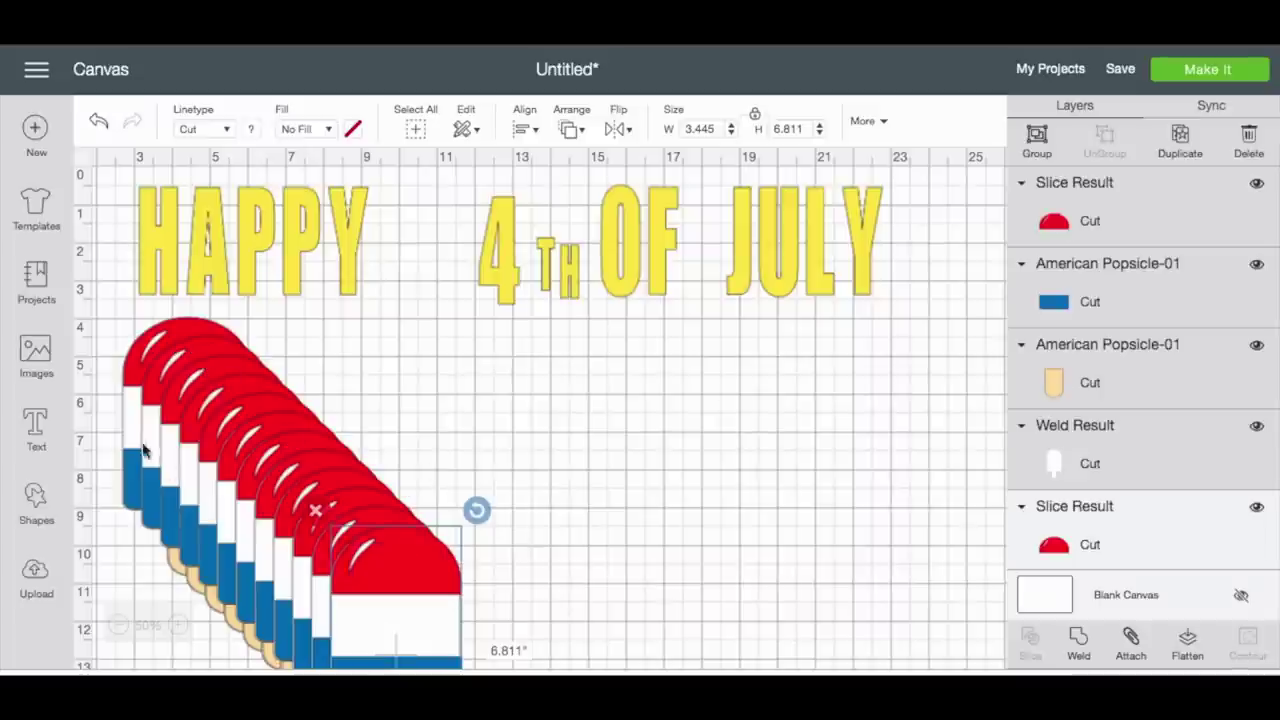
{"action": "scroll", "coordinate": [165, 557], "scroll_direction": "down", "scroll_amount": 3}
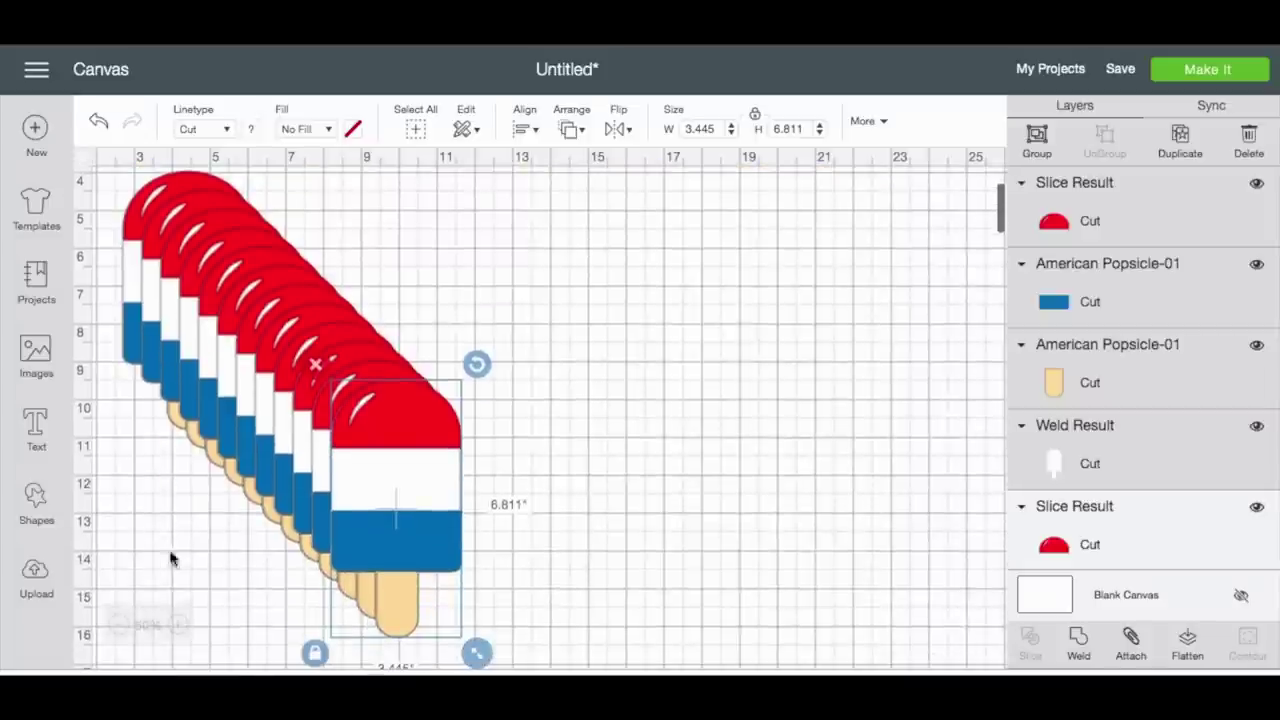
{"action": "scroll", "coordinate": [352, 560], "scroll_direction": "up", "scroll_amount": 3}
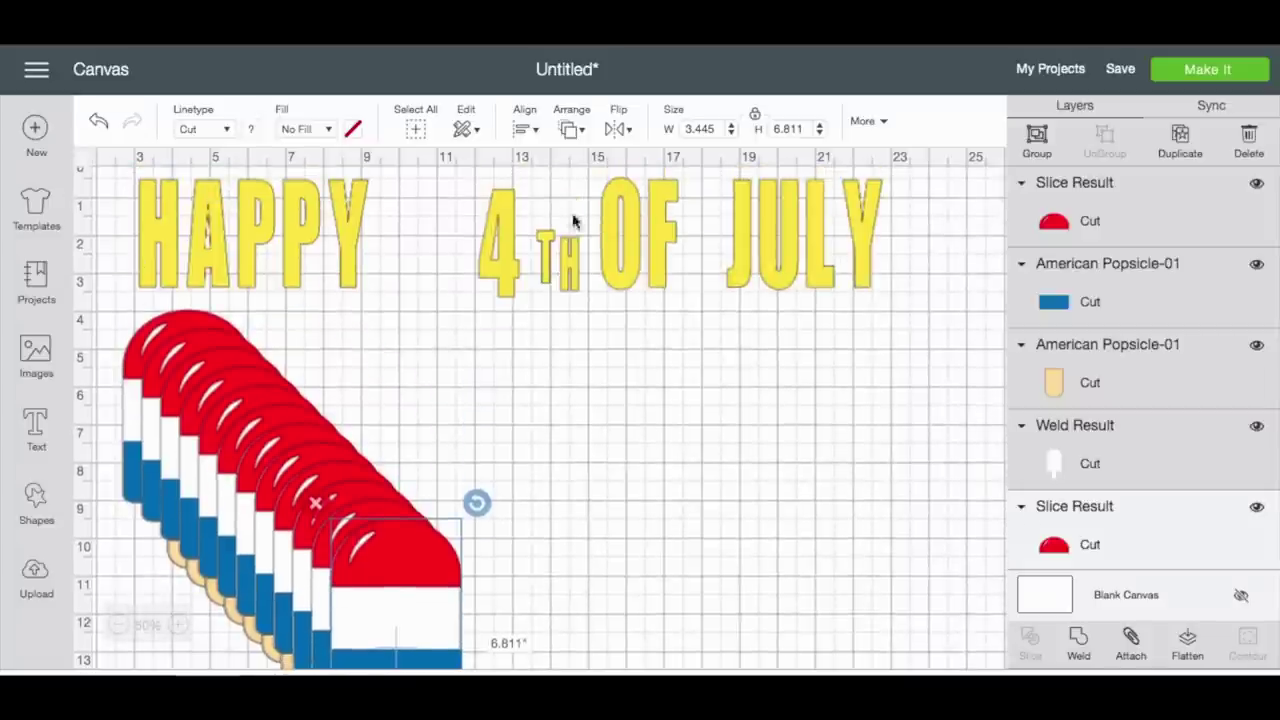
Send the banner design to cut preparation and review the popsicle bases laid out on mat 1
{"action": "scroll", "coordinate": [255, 234], "scroll_direction": "up", "scroll_amount": 1}
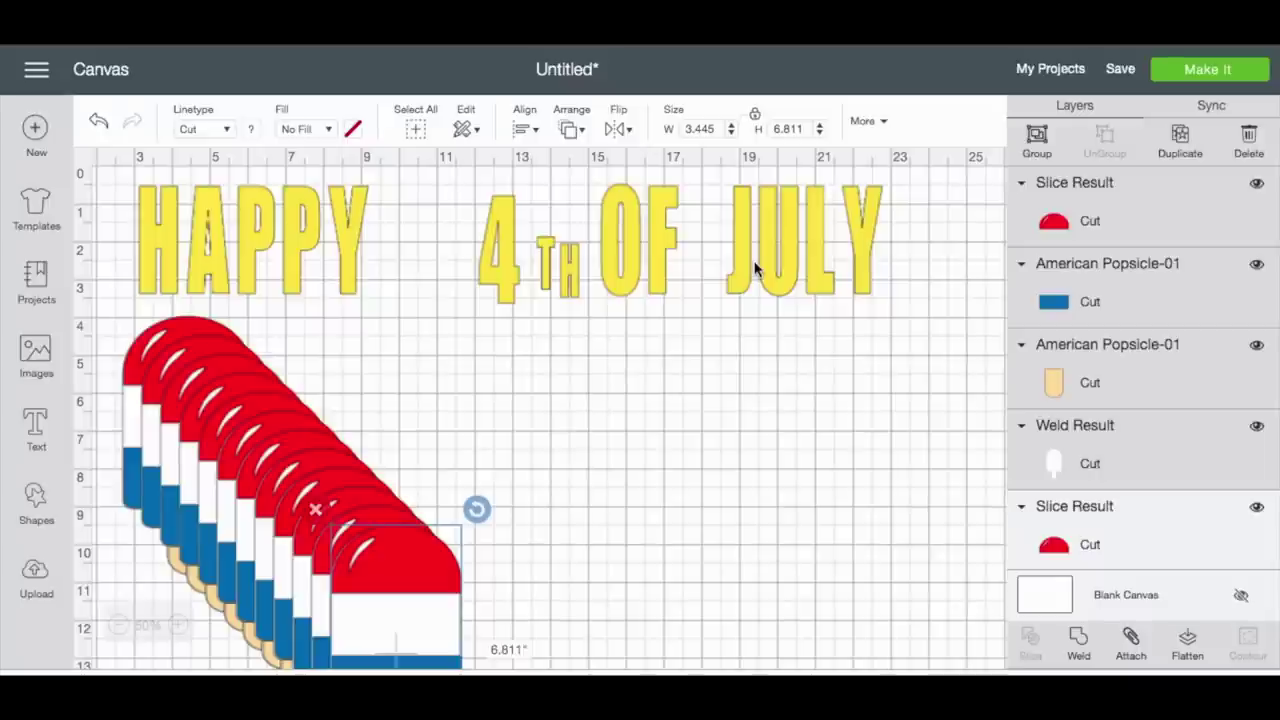
{"action": "left_click", "coordinate": [1222, 66]}
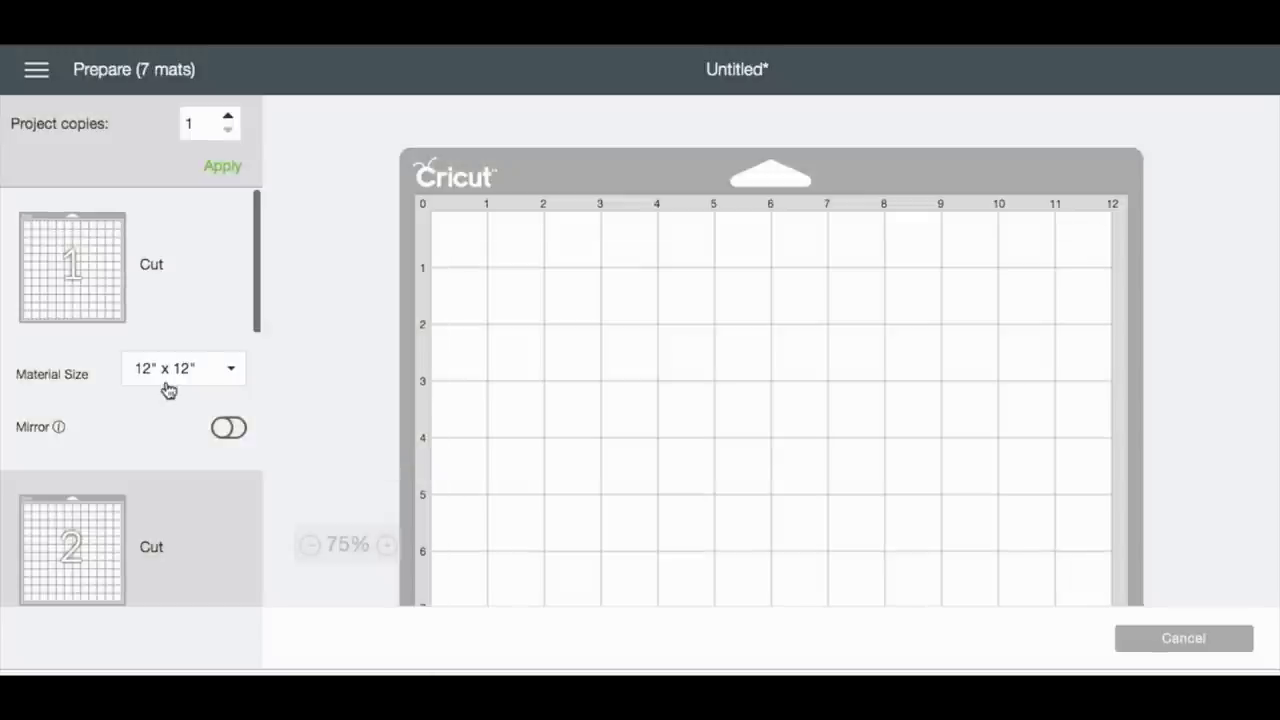
{"action": "scroll", "coordinate": [165, 390], "scroll_direction": "down", "scroll_amount": 4}
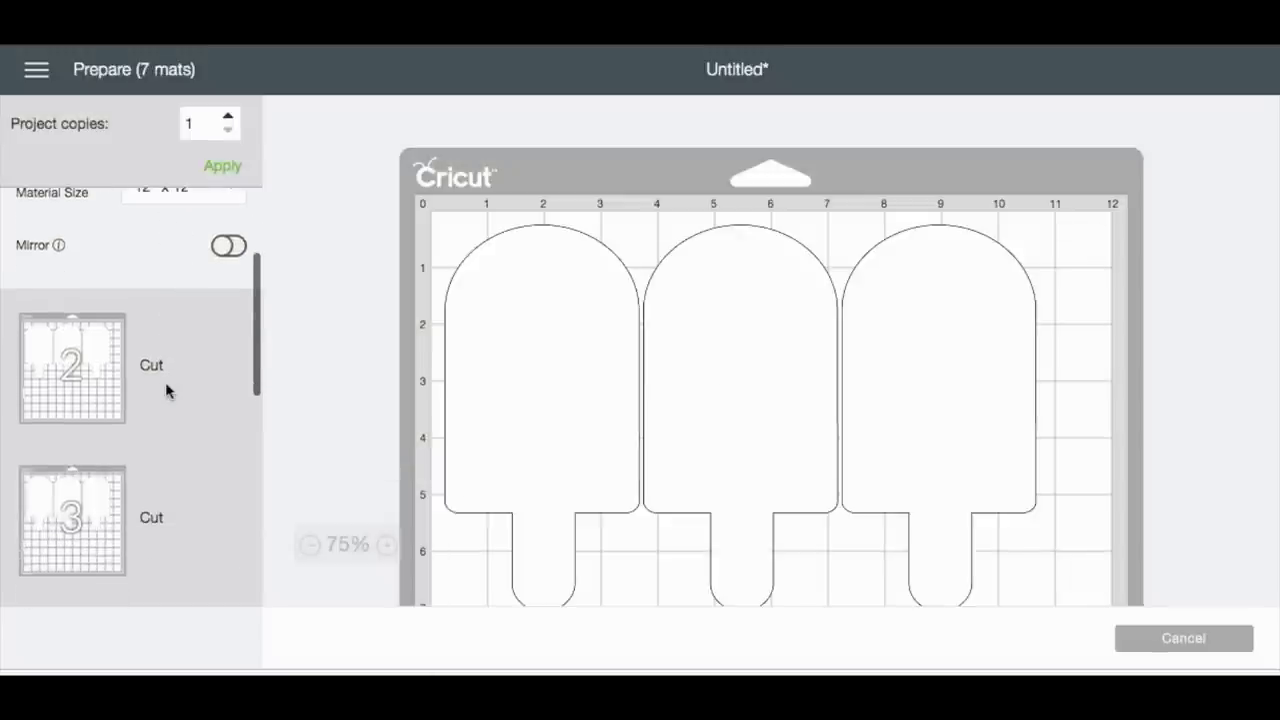
{"action": "scroll", "coordinate": [166, 389], "scroll_direction": "up", "scroll_amount": 4}
{"action": "scroll", "coordinate": [422, 423], "scroll_direction": "down", "scroll_amount": 5}
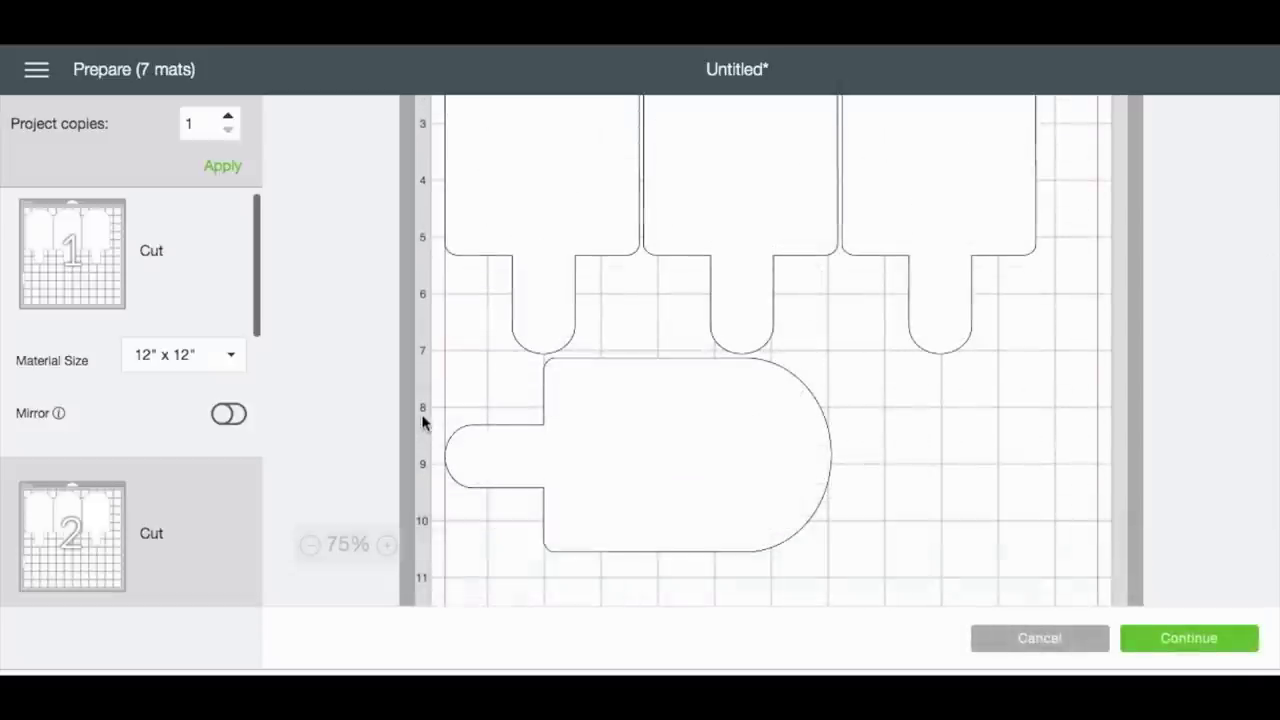
{"action": "scroll", "coordinate": [535, 350], "scroll_direction": "up", "scroll_amount": 3}
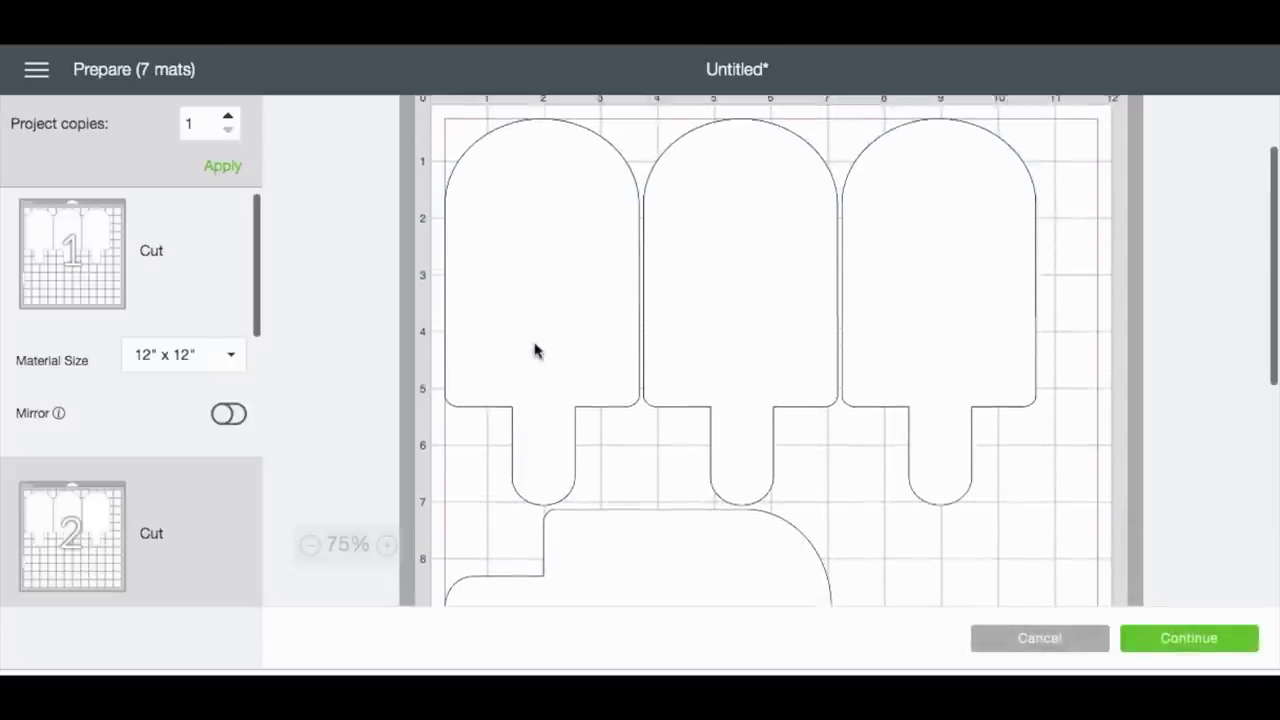
{"action": "scroll", "coordinate": [535, 350], "scroll_direction": "down", "scroll_amount": 4}
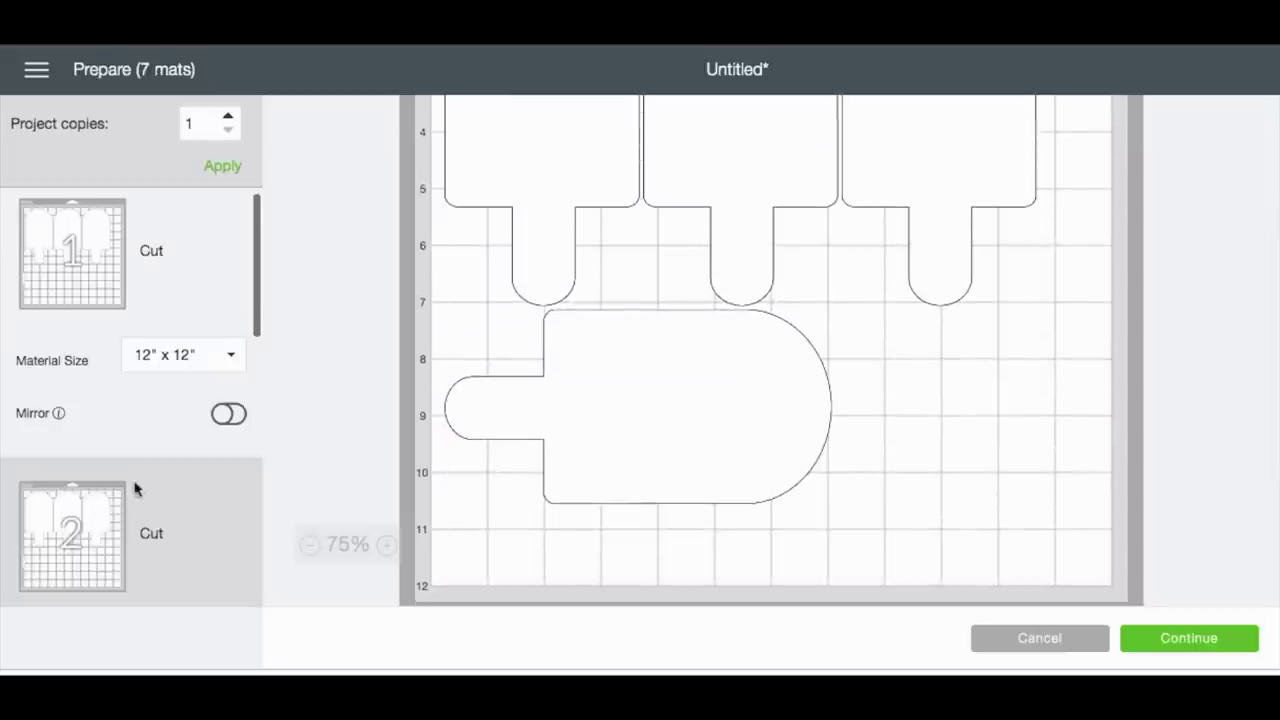
Move the sideways popsicle base from mat 1 to a new mat with white material color
{"action": "left_click", "coordinate": [675, 403]}
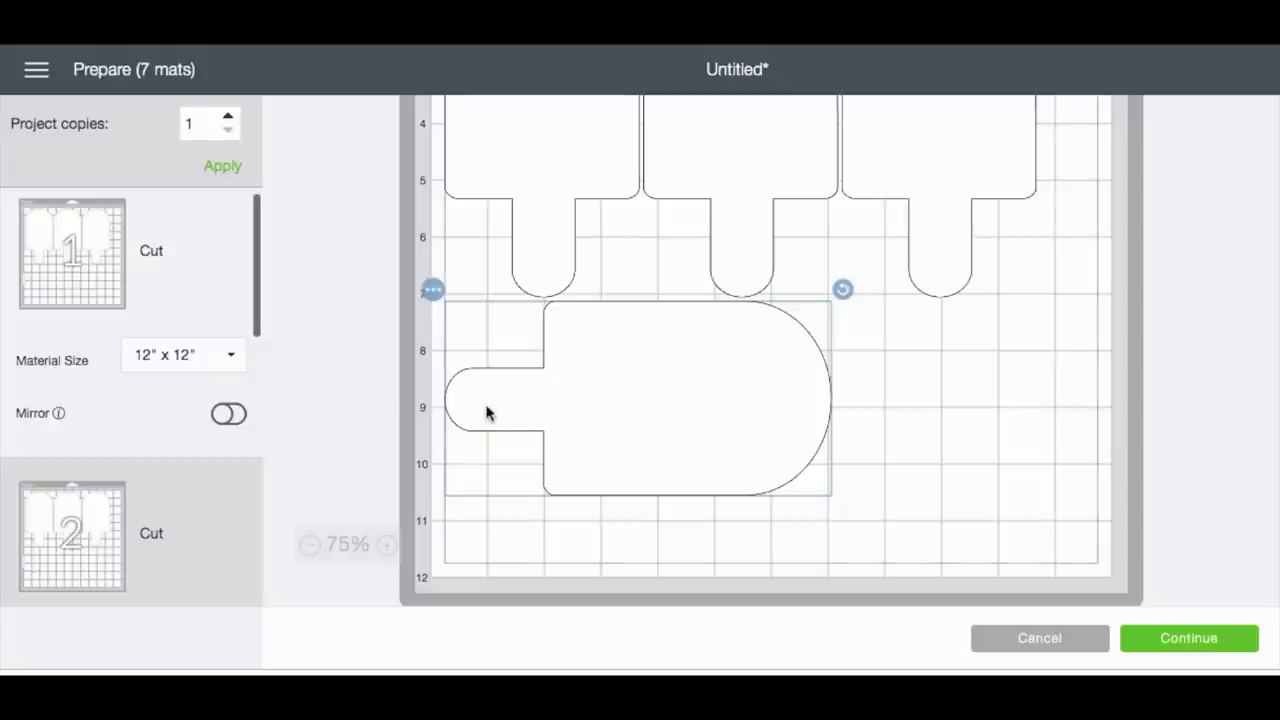
{"action": "left_click", "coordinate": [432, 290]}
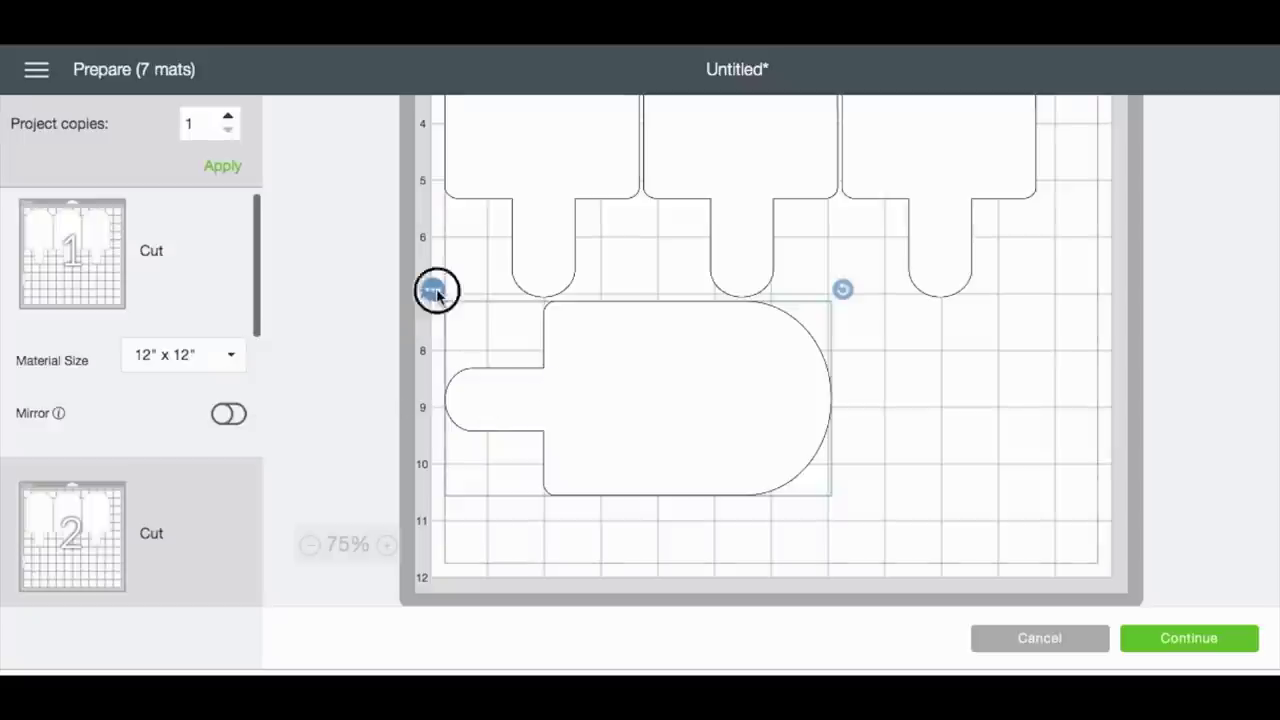
{"action": "left_click", "coordinate": [432, 336]}
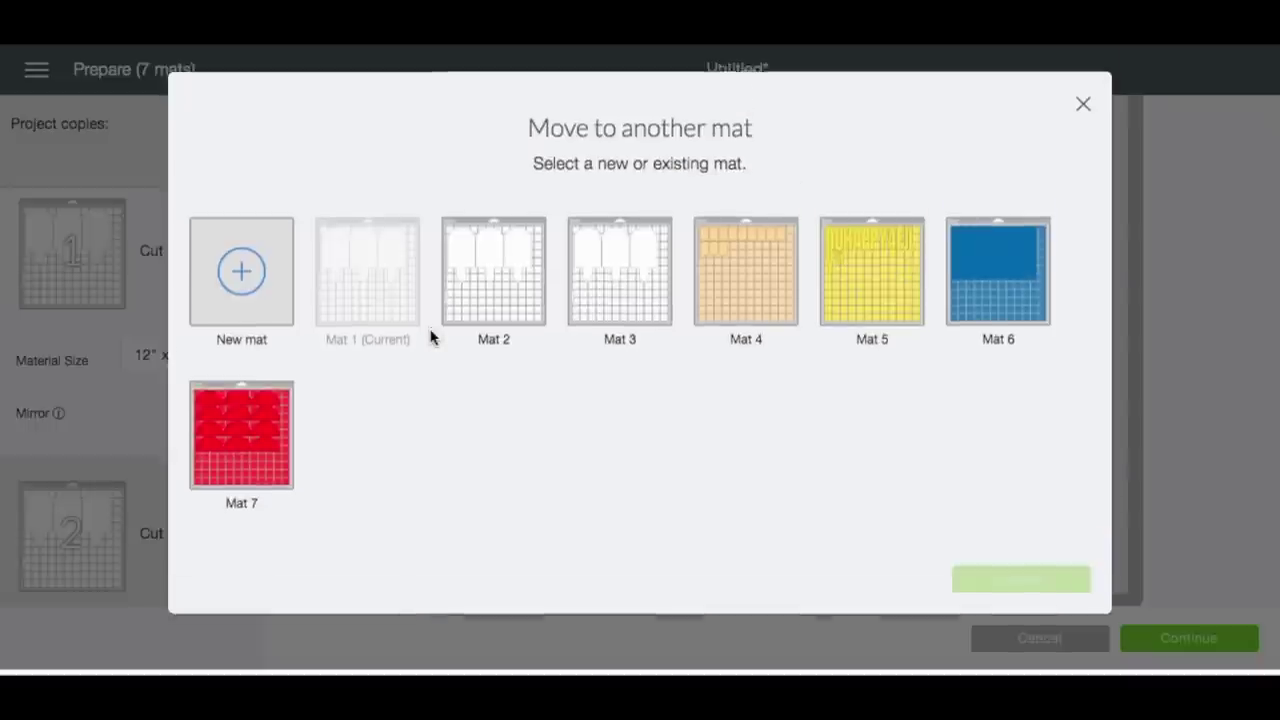
{"action": "left_click", "coordinate": [230, 298]}
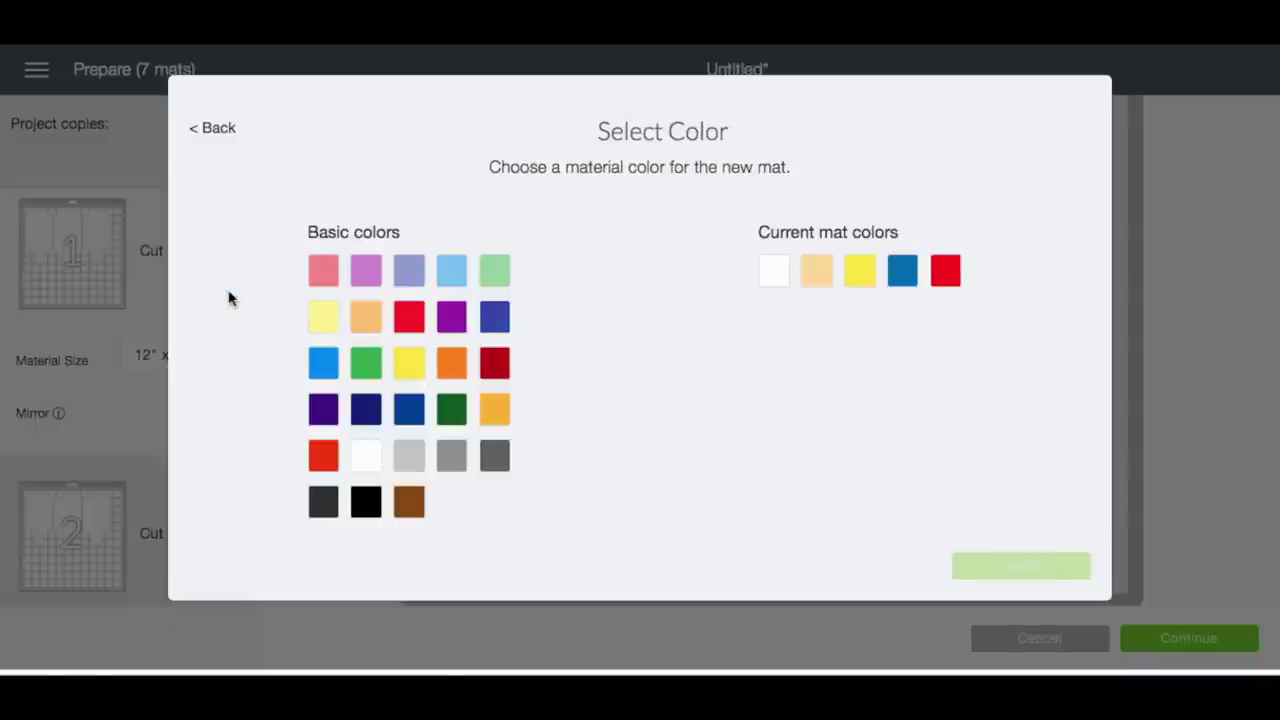
{"action": "left_click", "coordinate": [776, 271]}
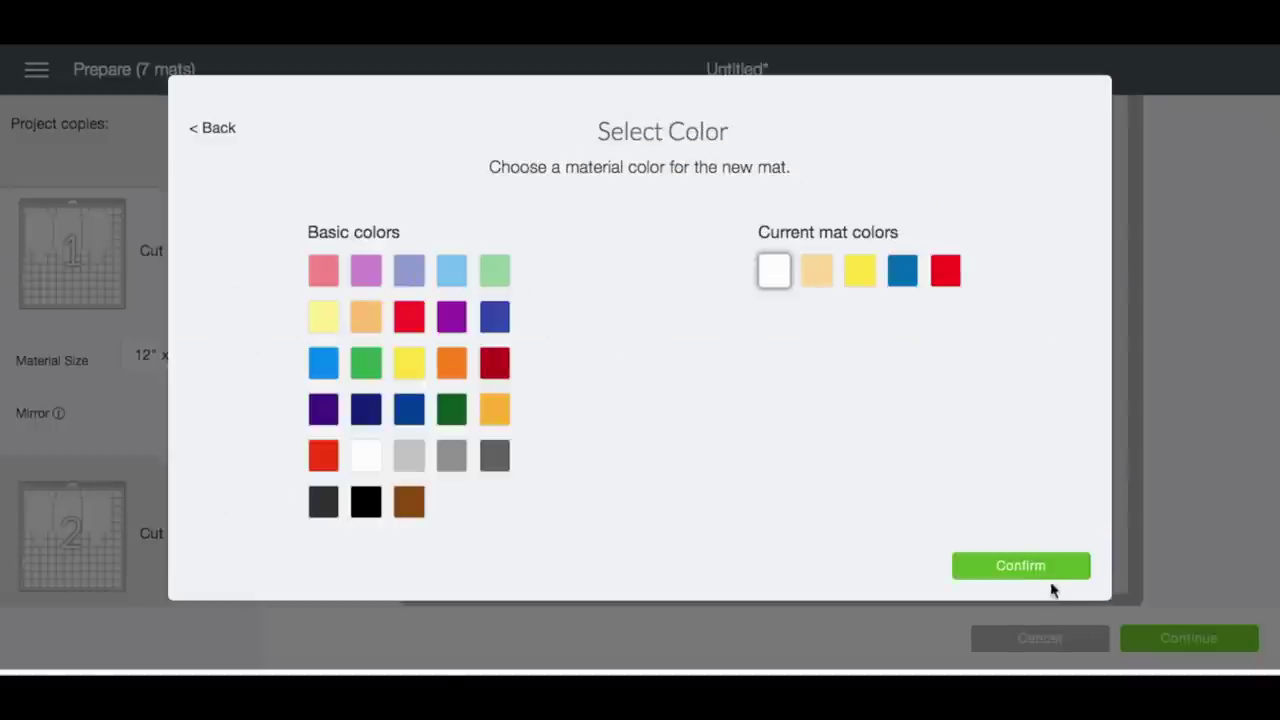
{"action": "left_click", "coordinate": [1020, 566]}
Position the sideways popsicle base along the upper edge of the new white mat
{"action": "right_click", "coordinate": [746, 374]}
{"action": "left_click_drag", "start_coordinate": [733, 436], "coordinate": [723, 251]}
{"action": "scroll", "coordinate": [723, 257], "scroll_direction": "up", "scroll_amount": 5}
{"action": "left_click_drag", "start_coordinate": [689, 531], "coordinate": [660, 240]}
{"action": "scroll", "coordinate": [577, 414], "scroll_direction": "down", "scroll_amount": 3}
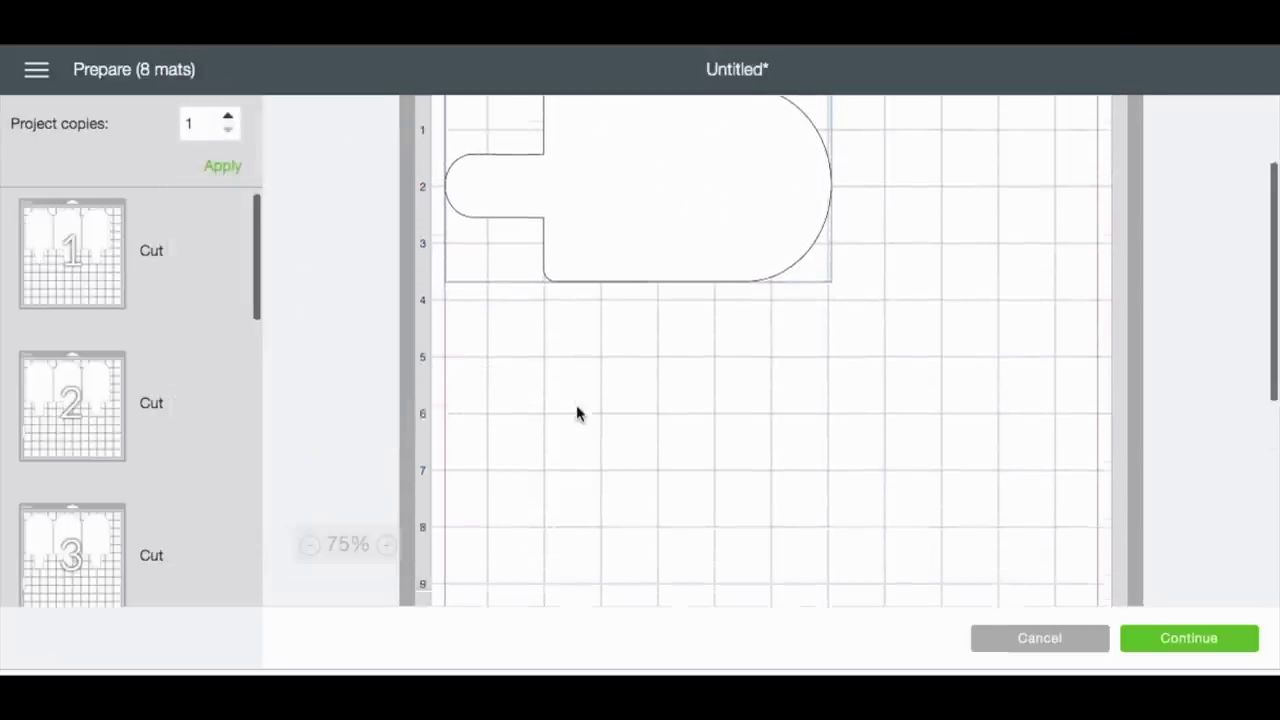
Look through the list of cut mats and examine how the popsicle bases are arranged on mat 1
{"action": "scroll", "coordinate": [95, 434], "scroll_direction": "down", "scroll_amount": 4}
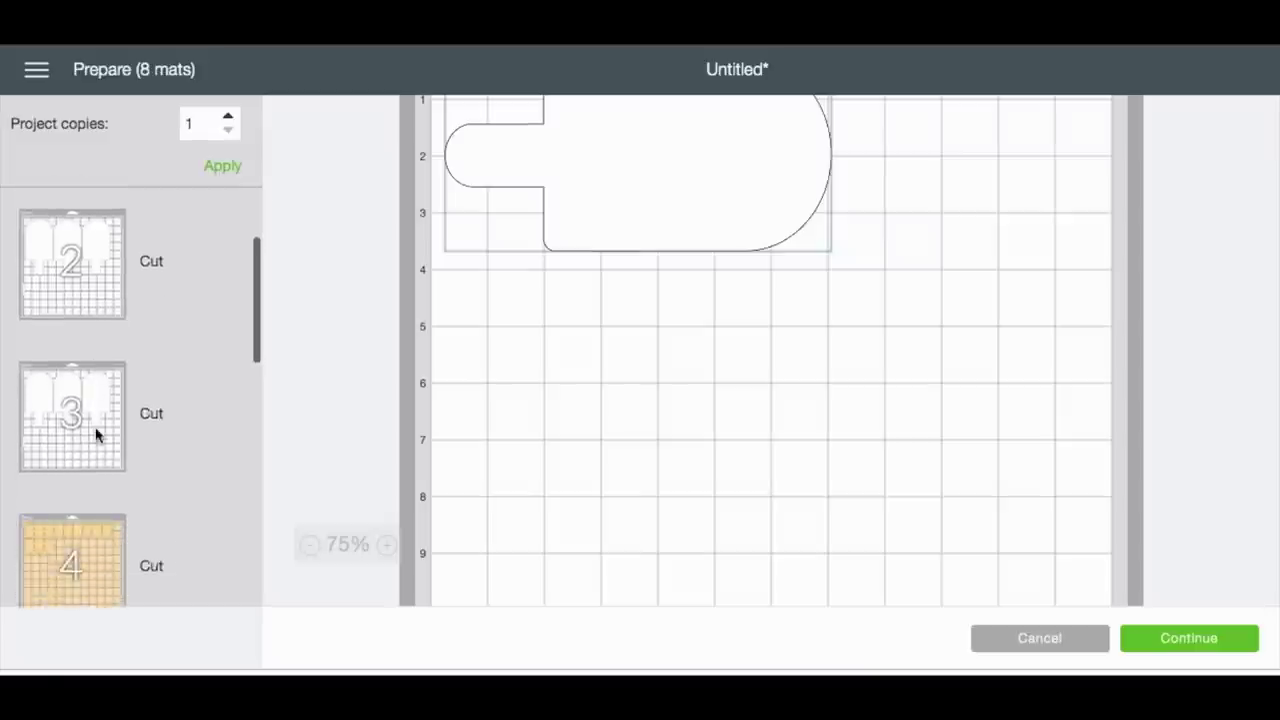
{"action": "scroll", "coordinate": [95, 434], "scroll_direction": "down", "scroll_amount": 2}
{"action": "scroll", "coordinate": [95, 420], "scroll_direction": "up", "scroll_amount": 3}
{"action": "scroll", "coordinate": [95, 420], "scroll_direction": "down", "scroll_amount": 10}
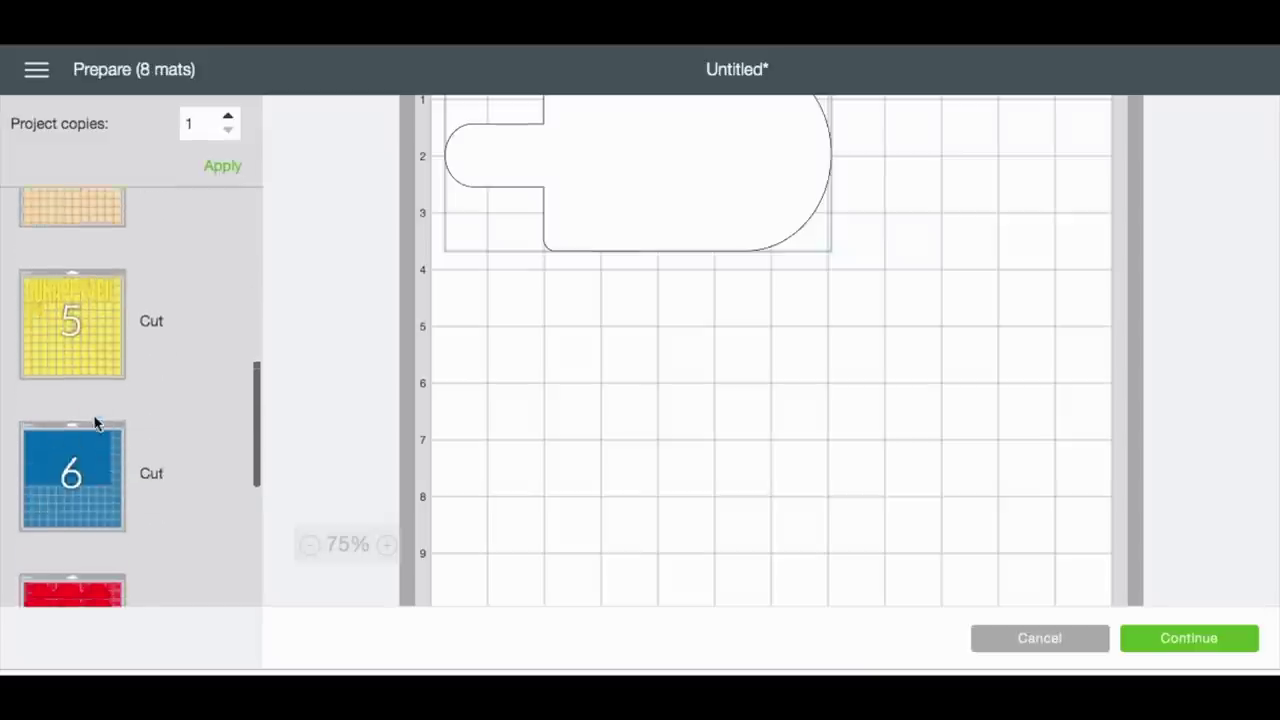
{"action": "scroll", "coordinate": [95, 422], "scroll_direction": "up", "scroll_amount": 10}
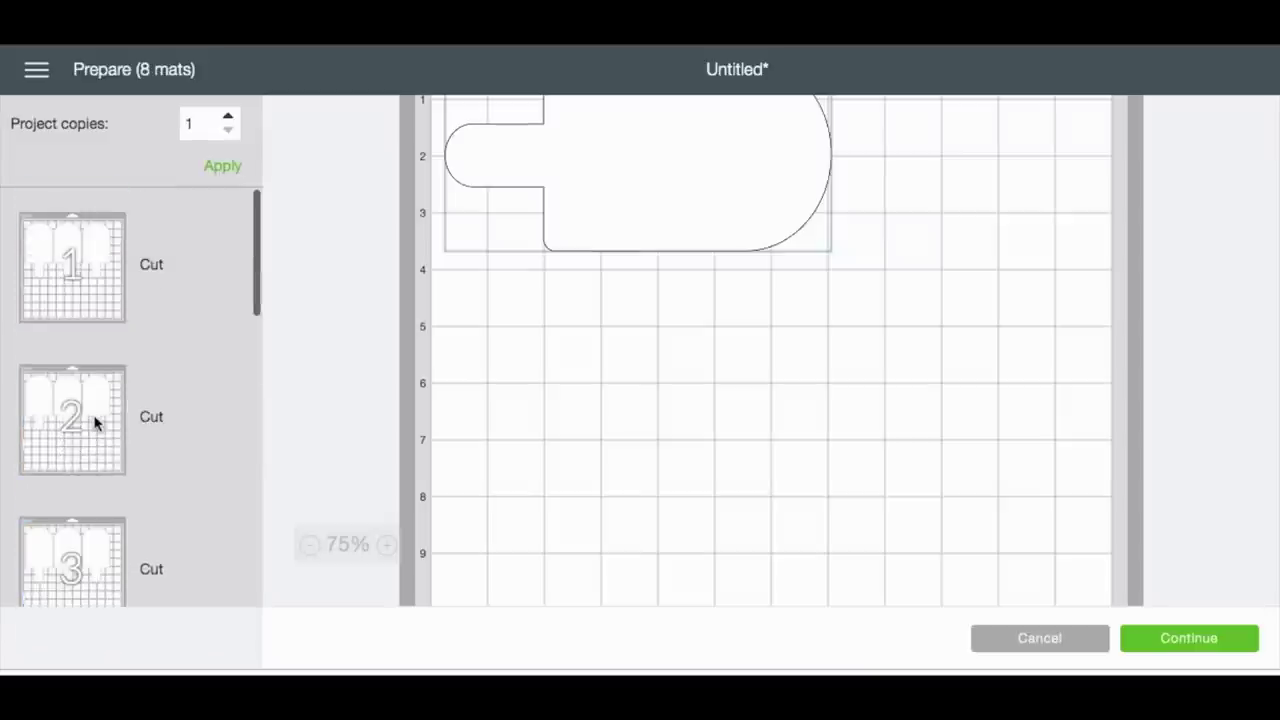
{"action": "left_click", "coordinate": [76, 296]}
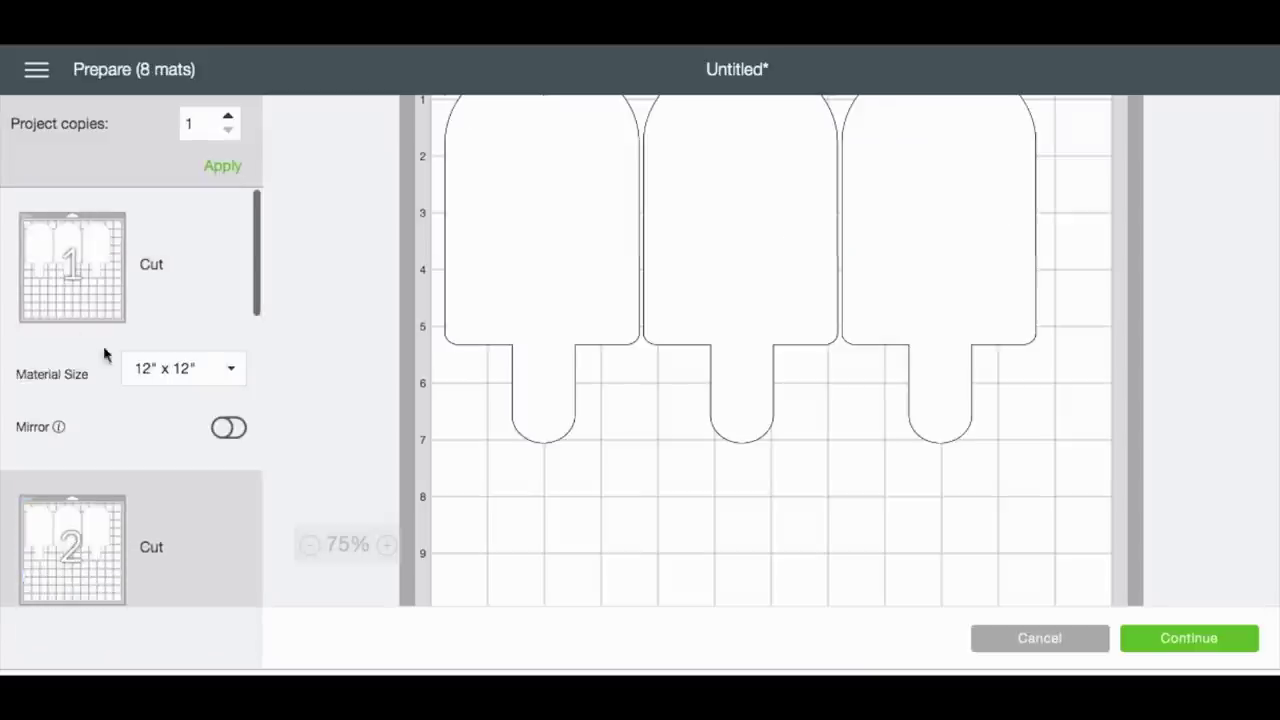
{"action": "scroll", "coordinate": [728, 402], "scroll_direction": "up", "scroll_amount": 2}
{"action": "scroll", "coordinate": [727, 402], "scroll_direction": "down", "scroll_amount": 4}
{"action": "scroll", "coordinate": [726, 402], "scroll_direction": "down", "scroll_amount": 1}
{"action": "scroll", "coordinate": [114, 486], "scroll_direction": "down", "scroll_amount": 8}
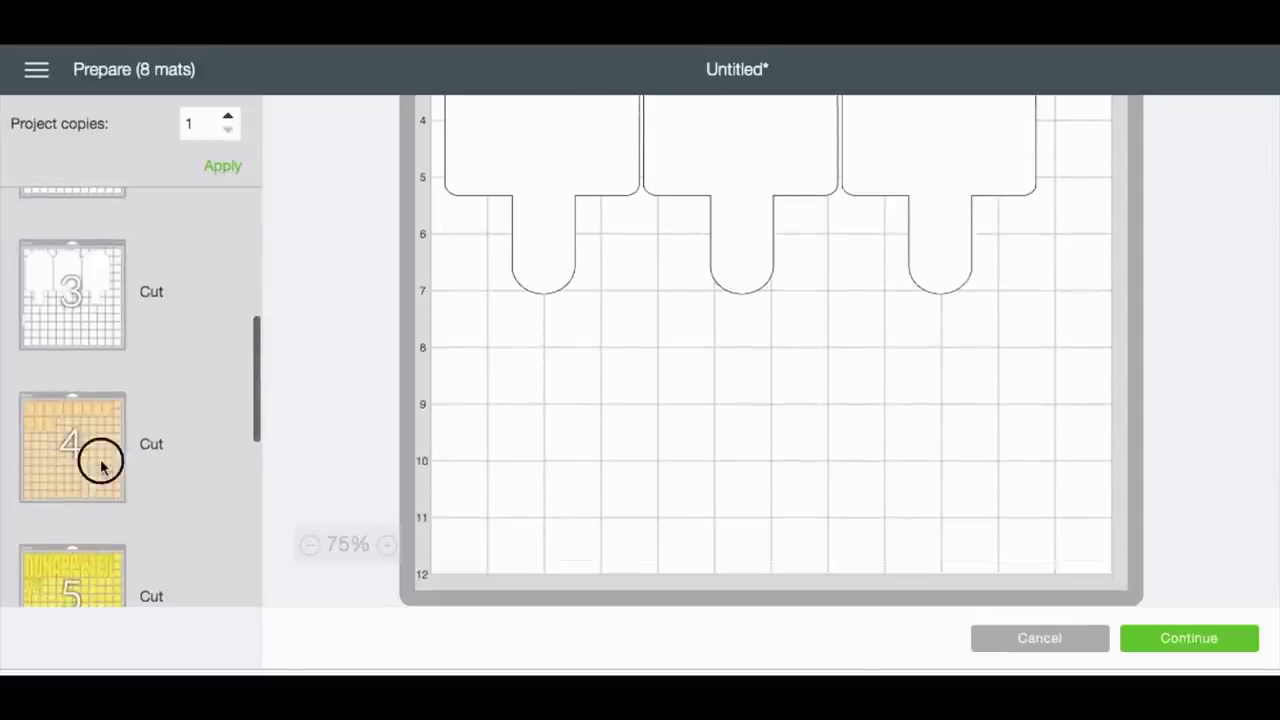
Examine the tan popsicle stick pieces on mat 4 and the yellow letters on mat 5
{"action": "left_click", "coordinate": [101, 465]}
{"action": "scroll", "coordinate": [634, 443], "scroll_direction": "up", "scroll_amount": 4}
{"action": "scroll", "coordinate": [823, 437], "scroll_direction": "down", "scroll_amount": 1}
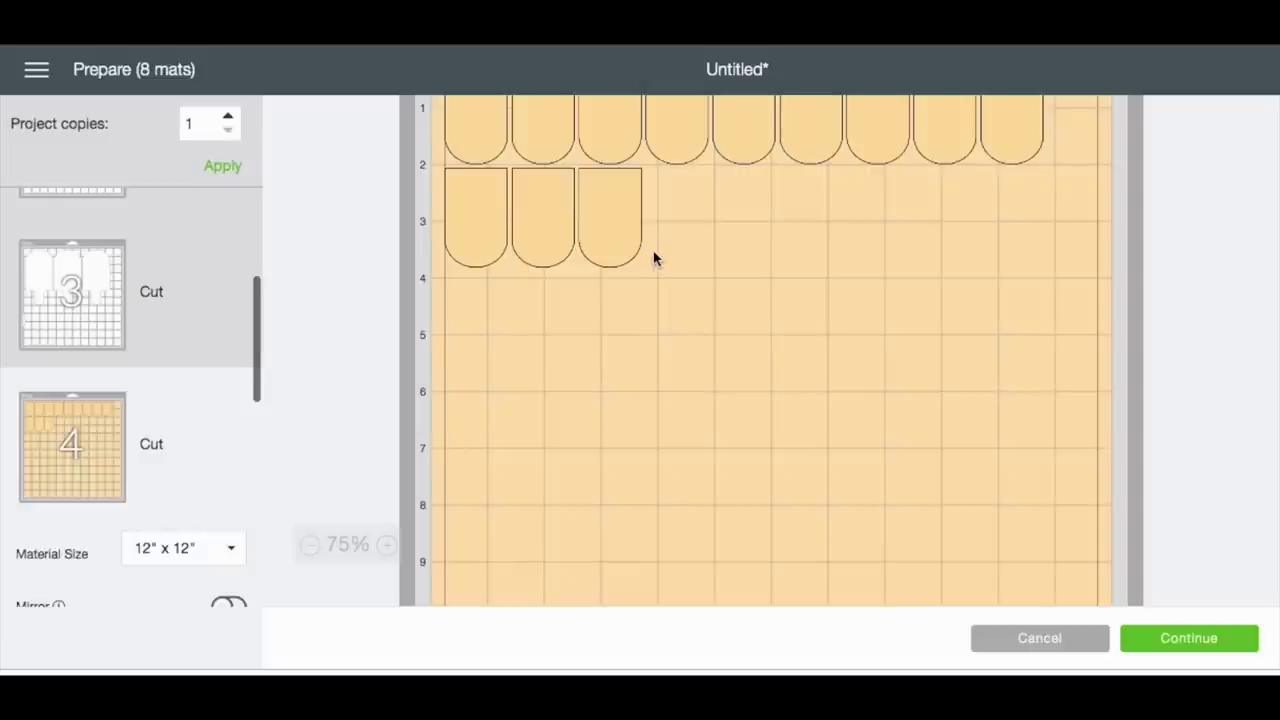
{"action": "scroll", "coordinate": [734, 203], "scroll_direction": "up", "scroll_amount": 2}
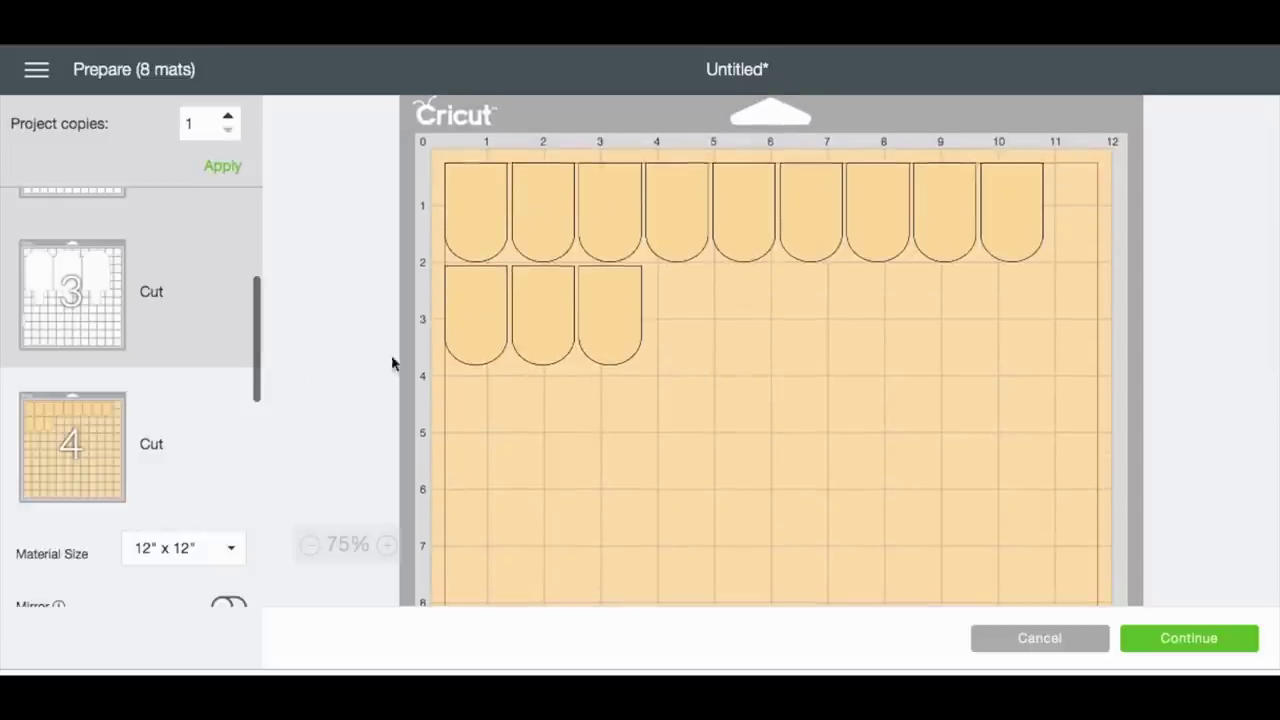
{"action": "scroll", "coordinate": [180, 380], "scroll_direction": "down", "scroll_amount": 5}
{"action": "left_click", "coordinate": [43, 363]}
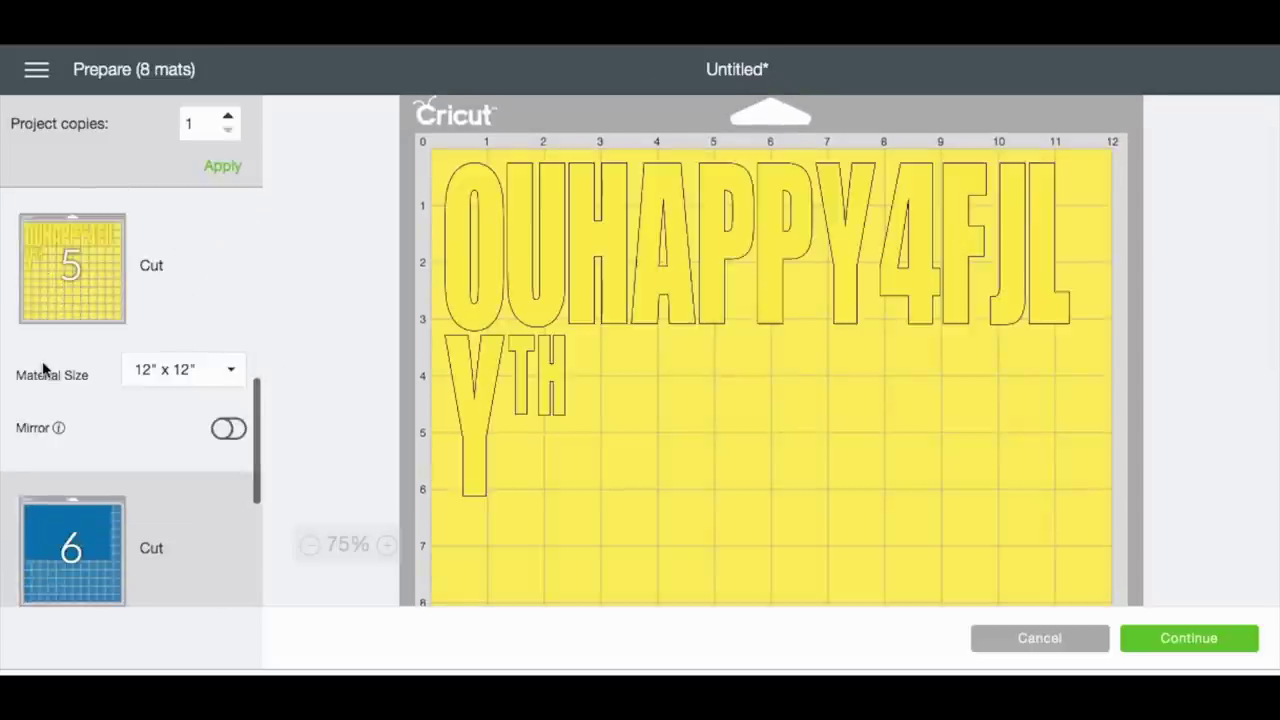